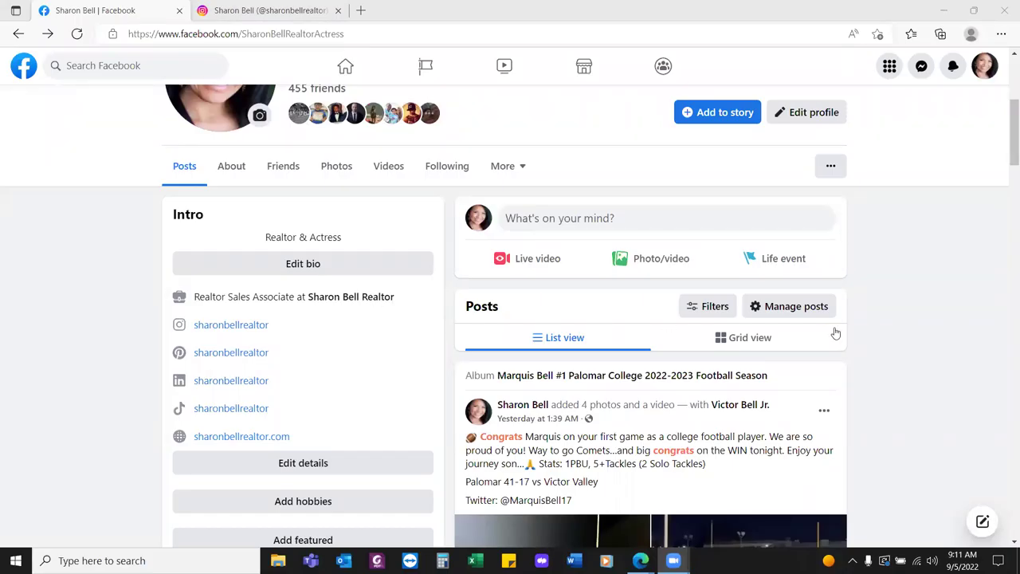
Leave the profile page for the home feed, then open the ad account's campaigns in Ads Manager
scroll(914, 342, "up", 3)
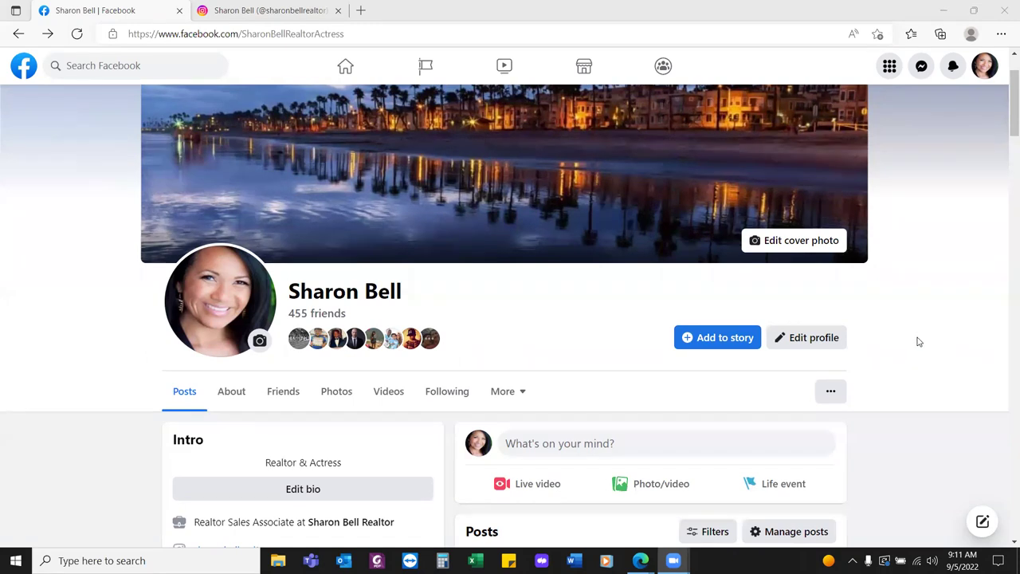
scroll(916, 341, "down", 1)
scroll(918, 341, "down", 1)
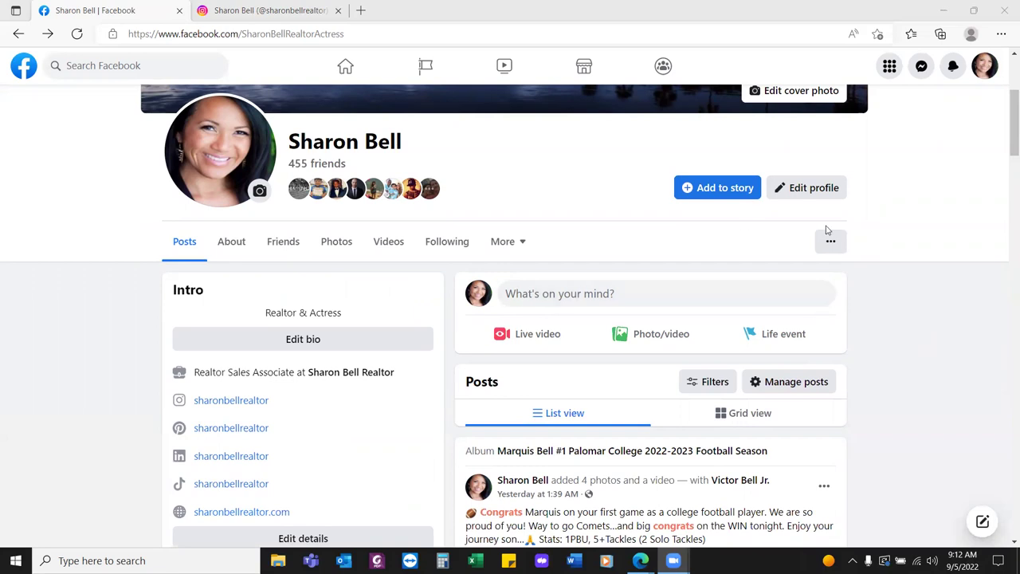
left_click(24, 68)
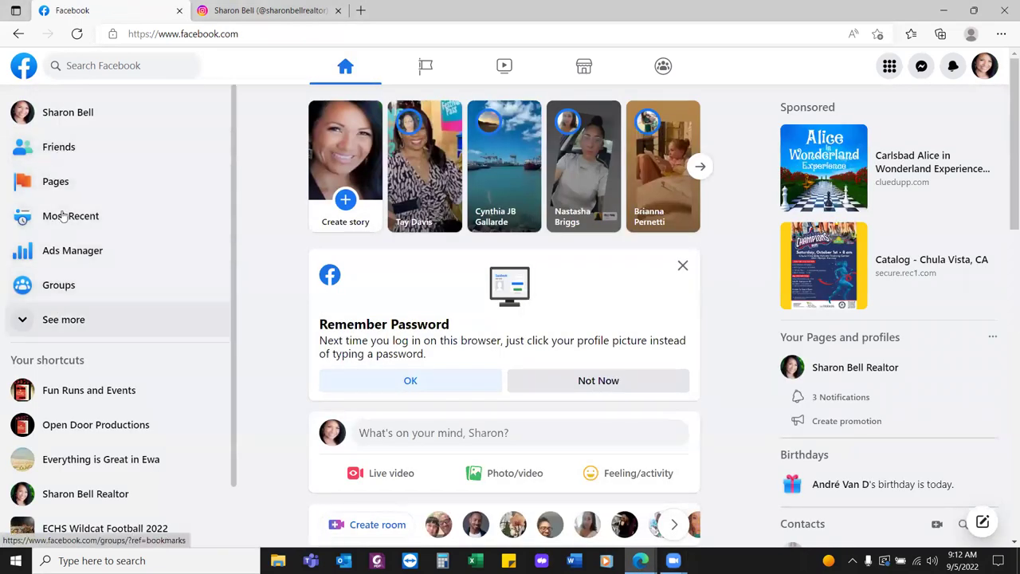
left_click(48, 257)
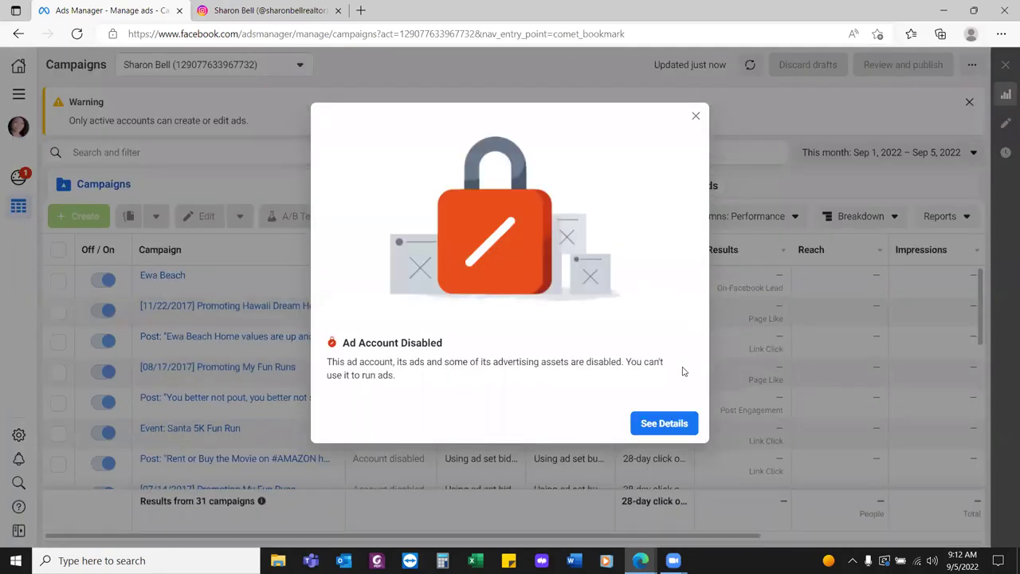
Close the Ad Account Disabled notice to reveal the 31-campaign list
left_click(696, 116)
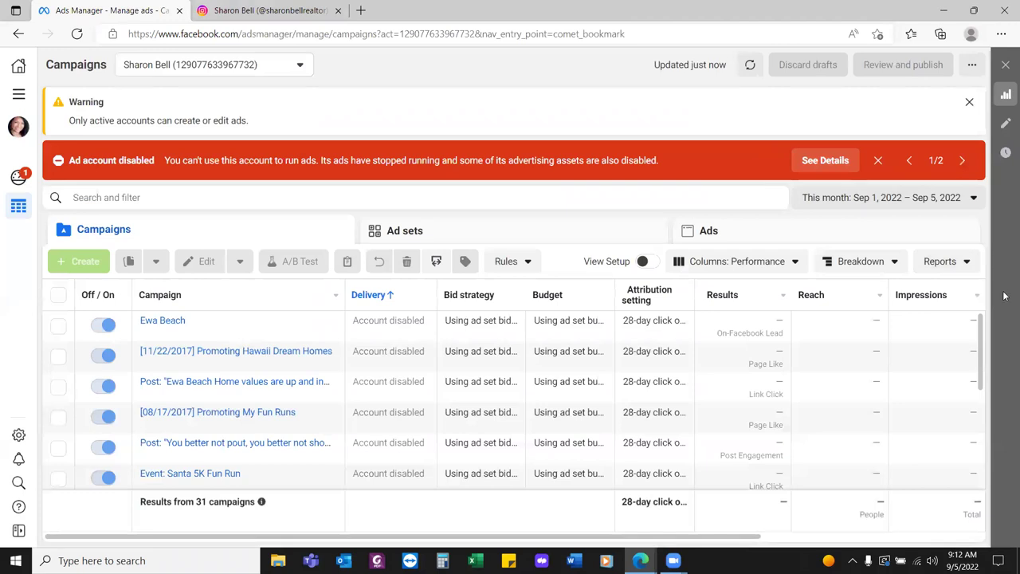
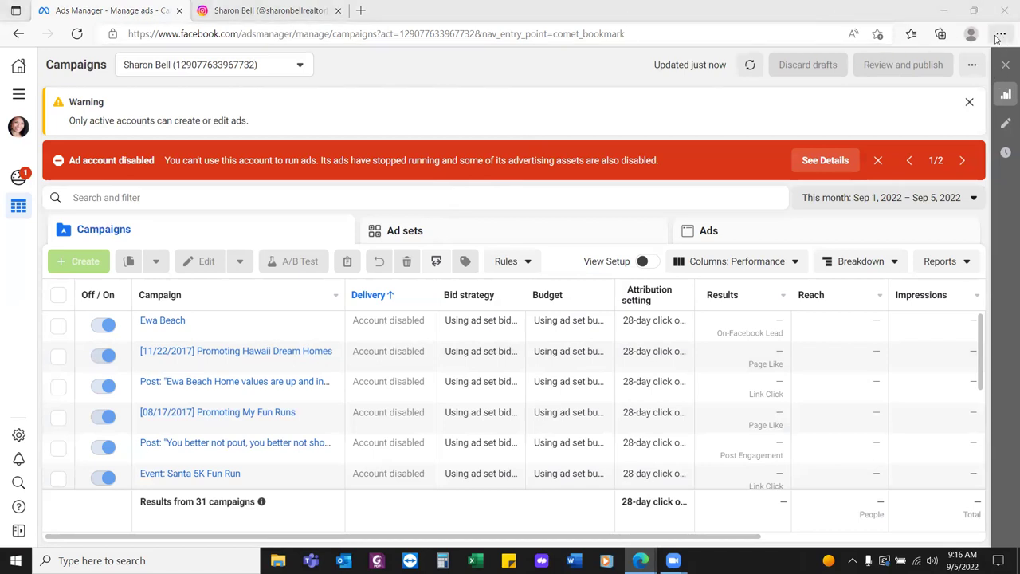
Create a new Favorites bar folder in Edge named 'FB Business Manager'
left_click(1001, 35)
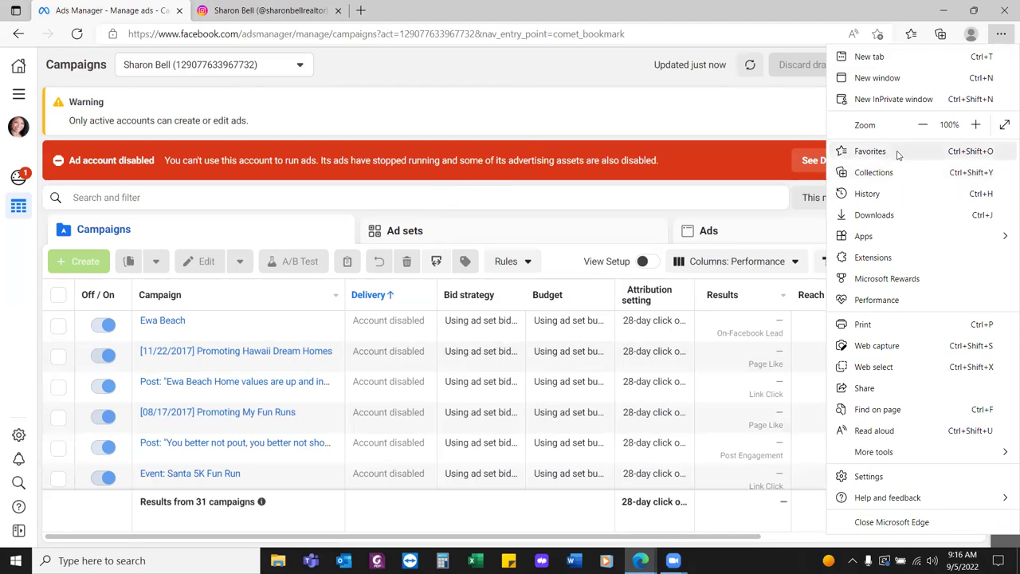
left_click(870, 151)
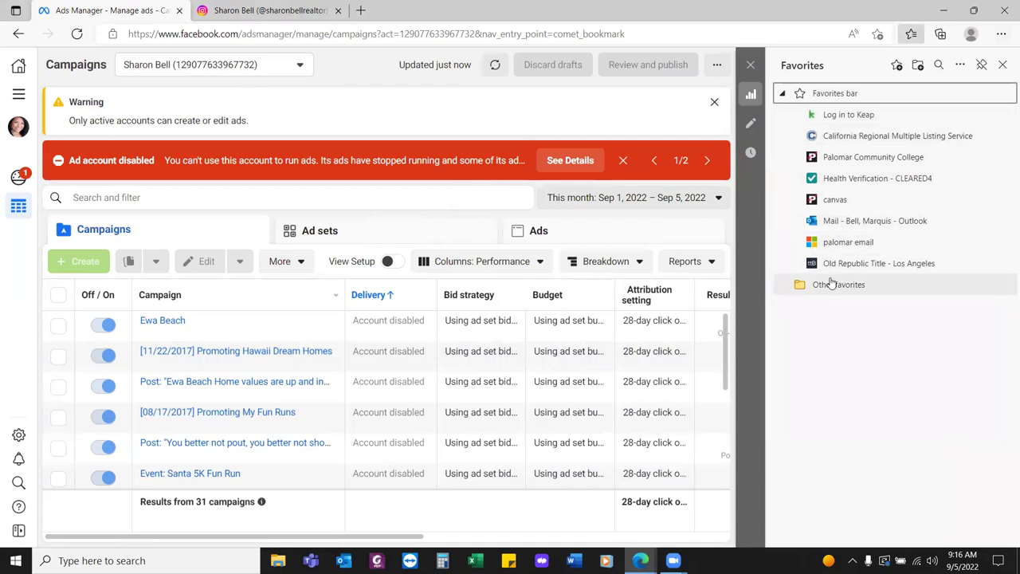
left_click(918, 65)
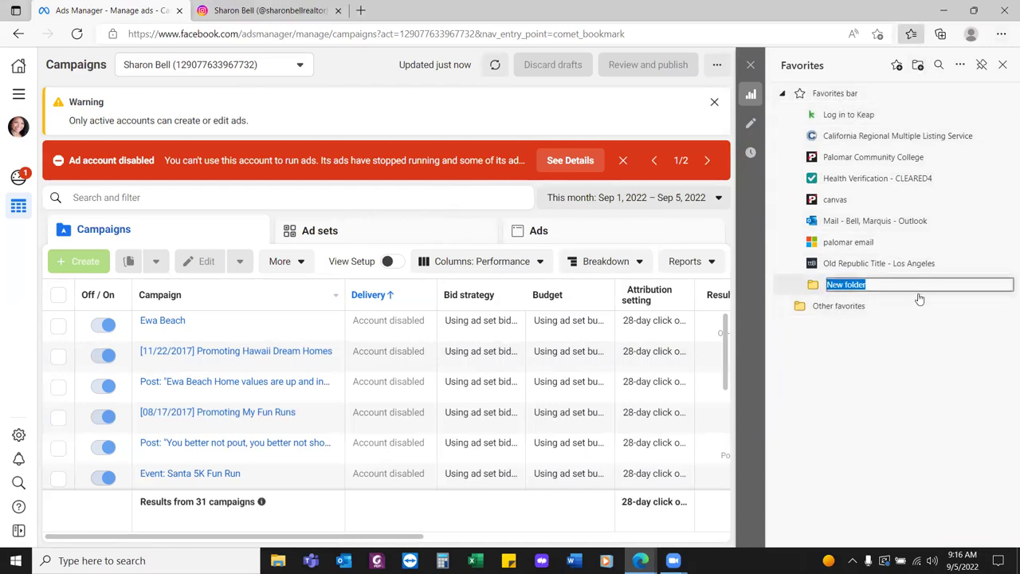
type("FB Business Manager")
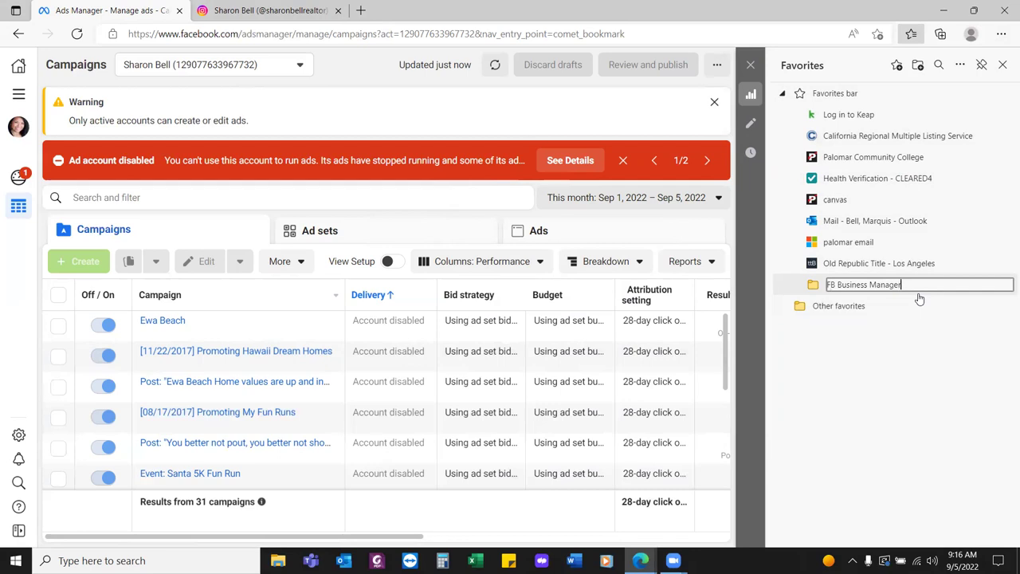
left_click(938, 356)
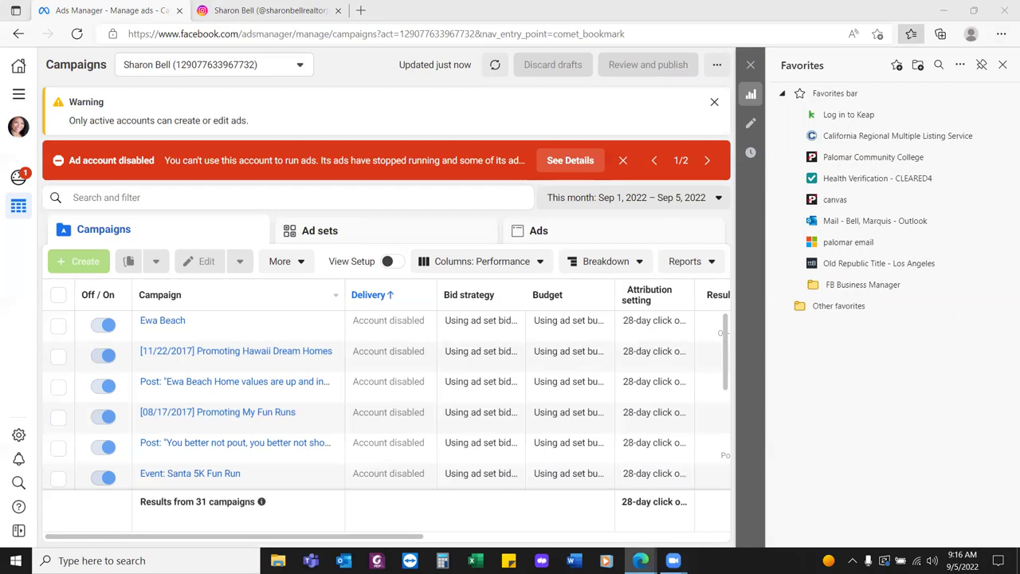
Go to Business settings from the All tools menu and close the Favorites side pane
left_click(19, 95)
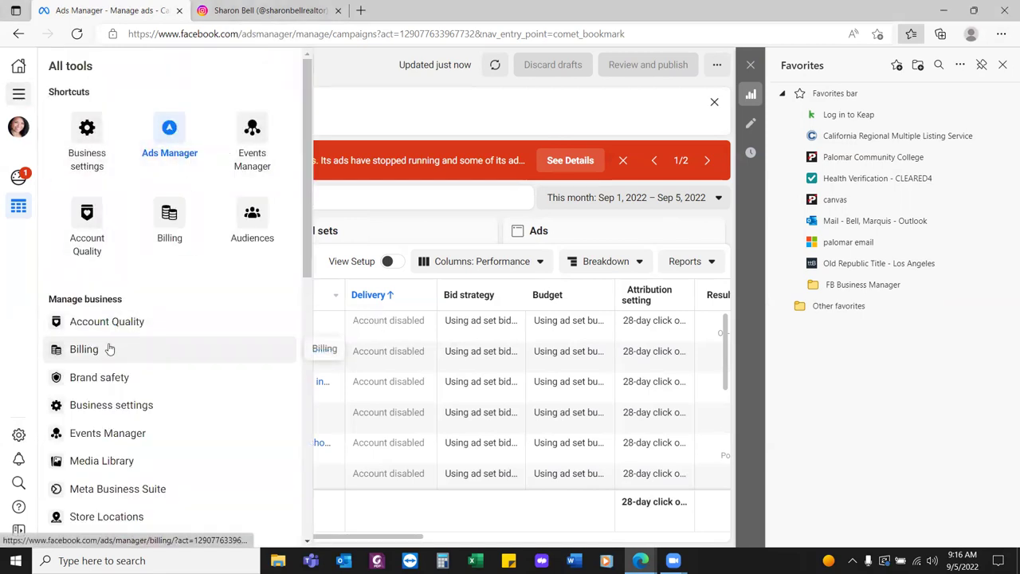
left_click(83, 134)
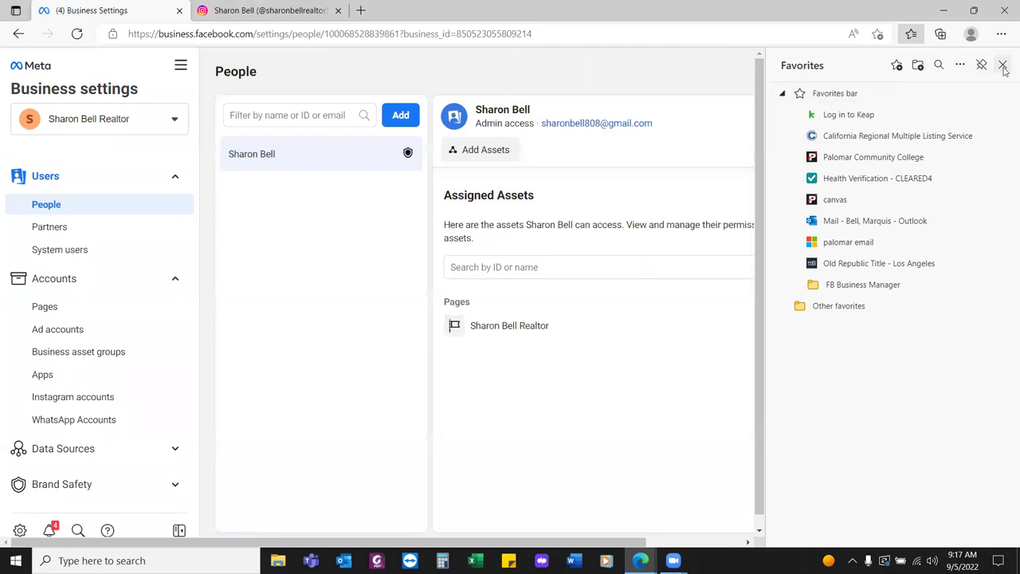
left_click(1002, 65)
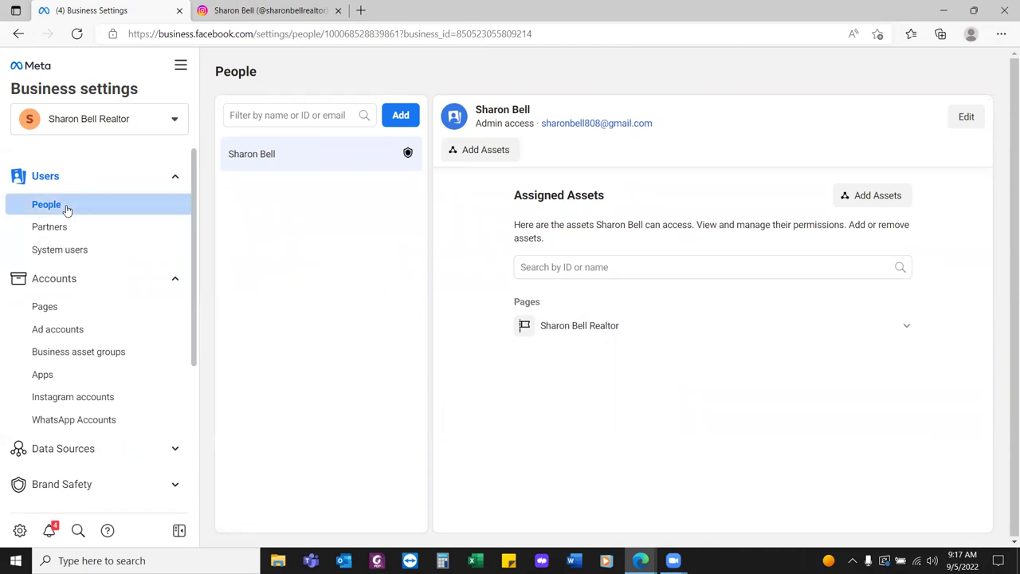
Save this page as favorite 'Business Settings' in FB Business Manager, removing the '(4) ' prefix
left_click(876, 35)
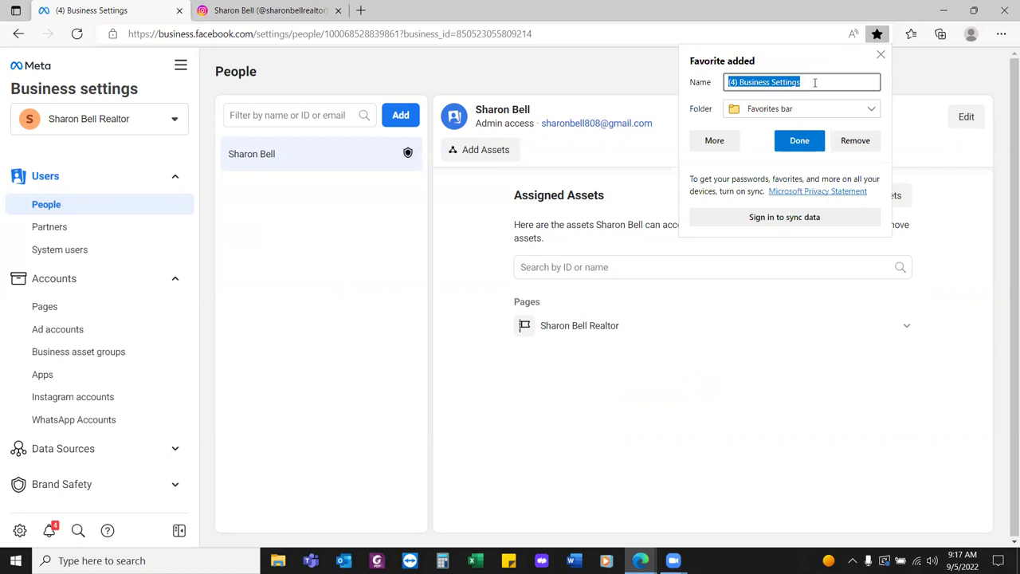
key("Home")
key("Right")
key("Right")
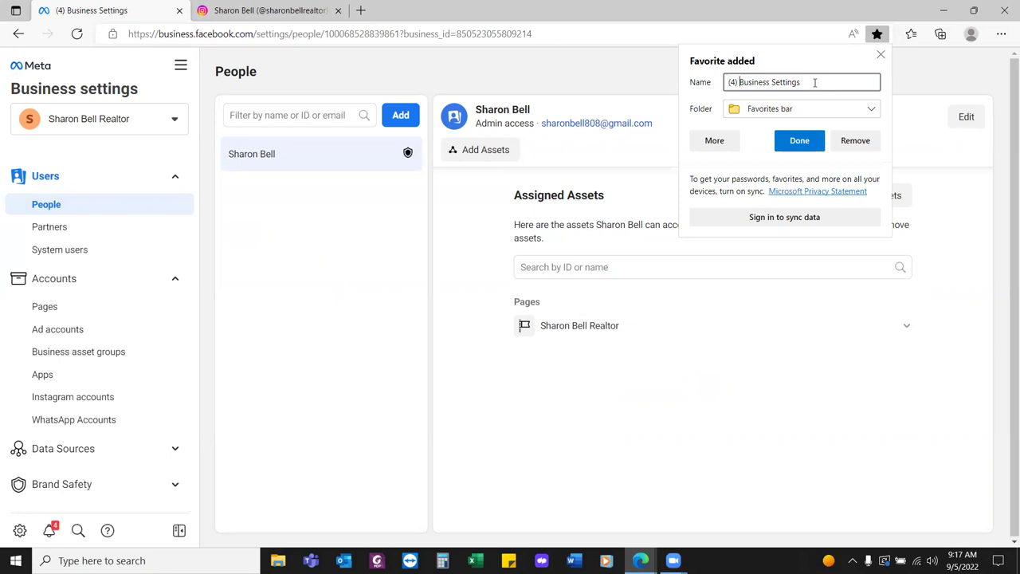
key("BackSpace")
key("BackSpace")
key("BackSpace")
key("BackSpace")
left_click(866, 109)
left_click(785, 132)
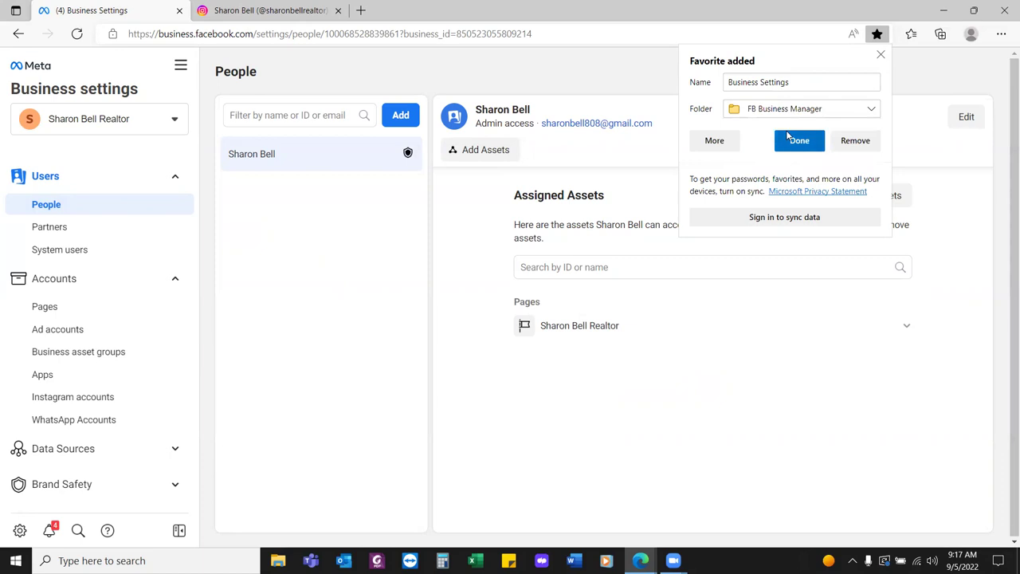
left_click(800, 141)
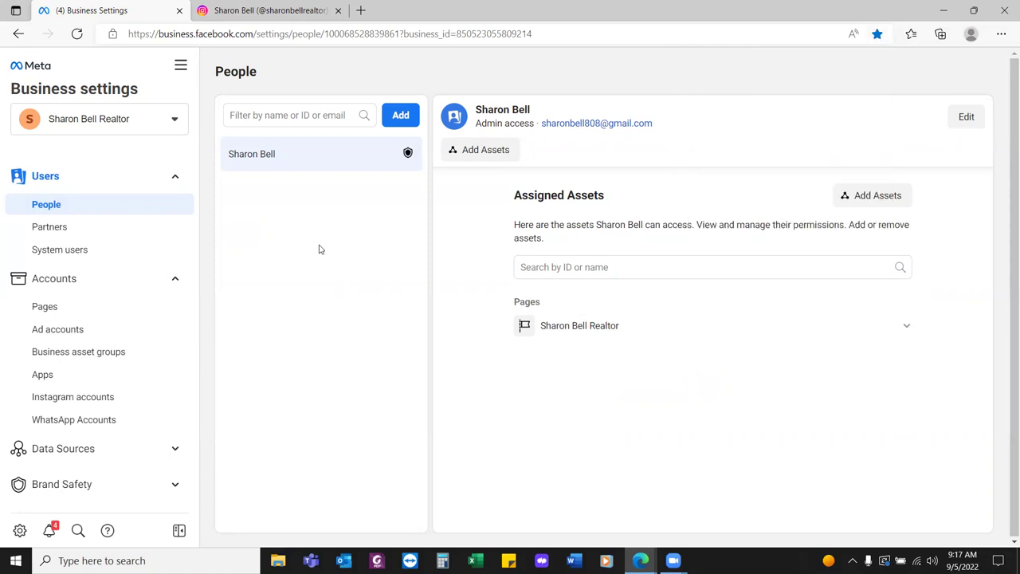
scroll(88, 303, "down", 2)
Open the Pages list under Accounts and select the Realtor Actress page
left_click(44, 199)
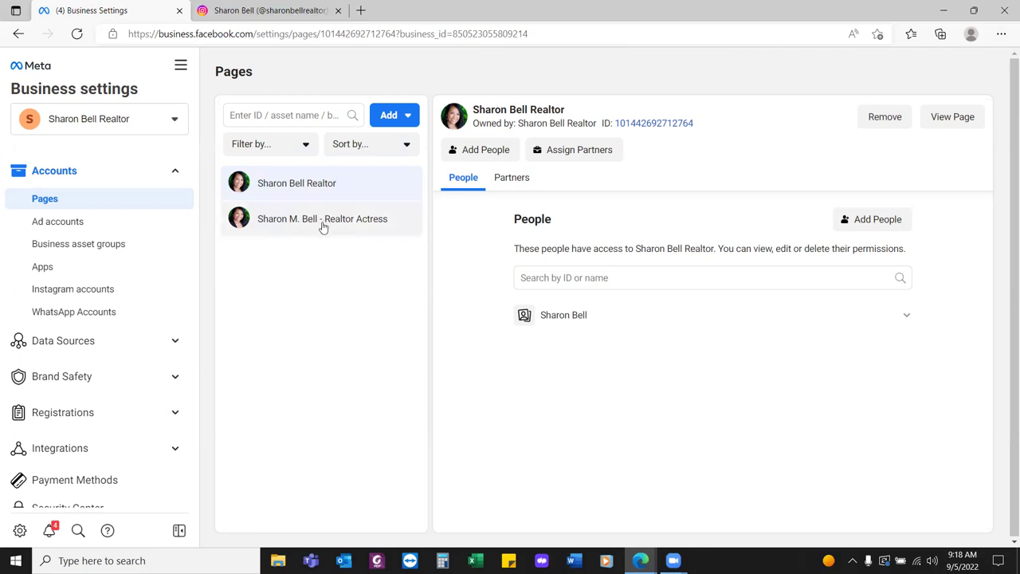
left_click(322, 228)
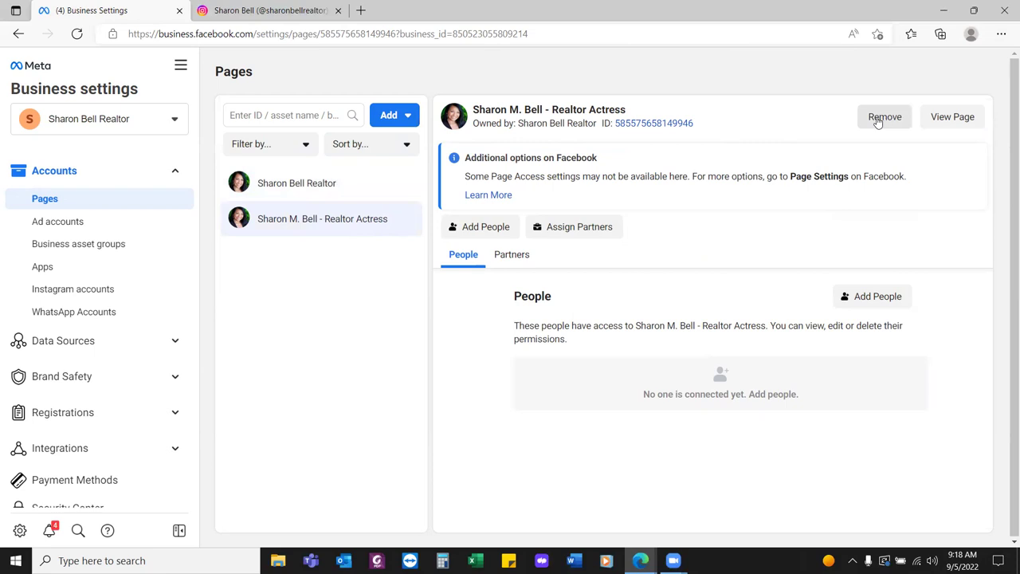
Remove the Realtor Actress page from the business and confirm in the Remove Page? dialog
left_click(880, 118)
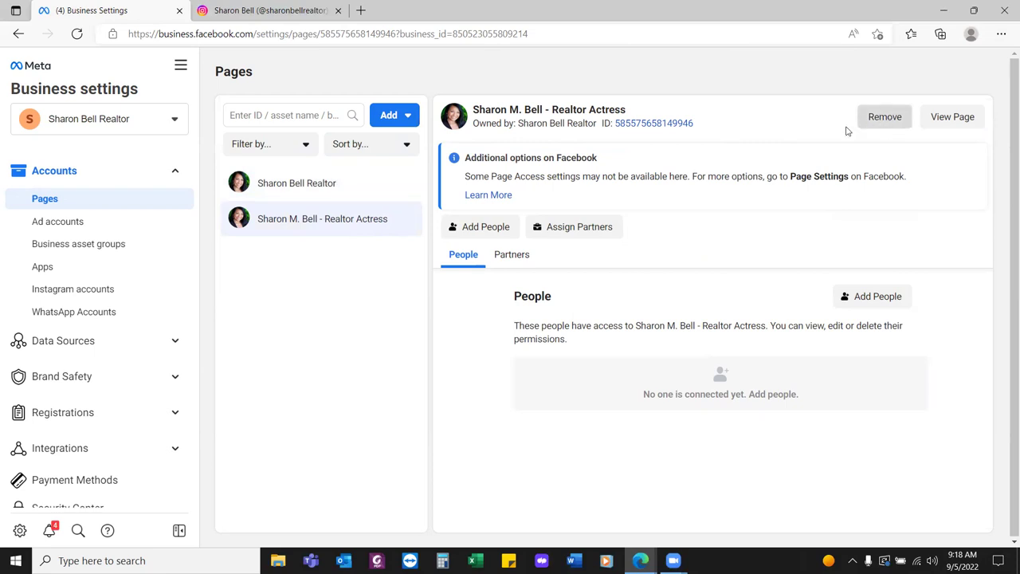
left_click(594, 276)
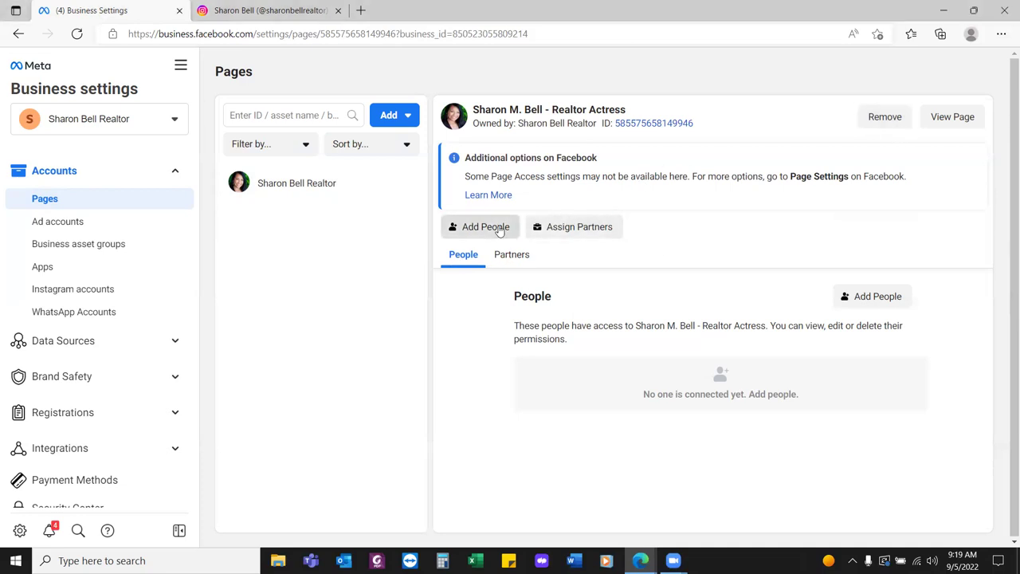
Try assigning the admin Facebook access with Full control, then dismiss the People Not Added error
left_click(497, 227)
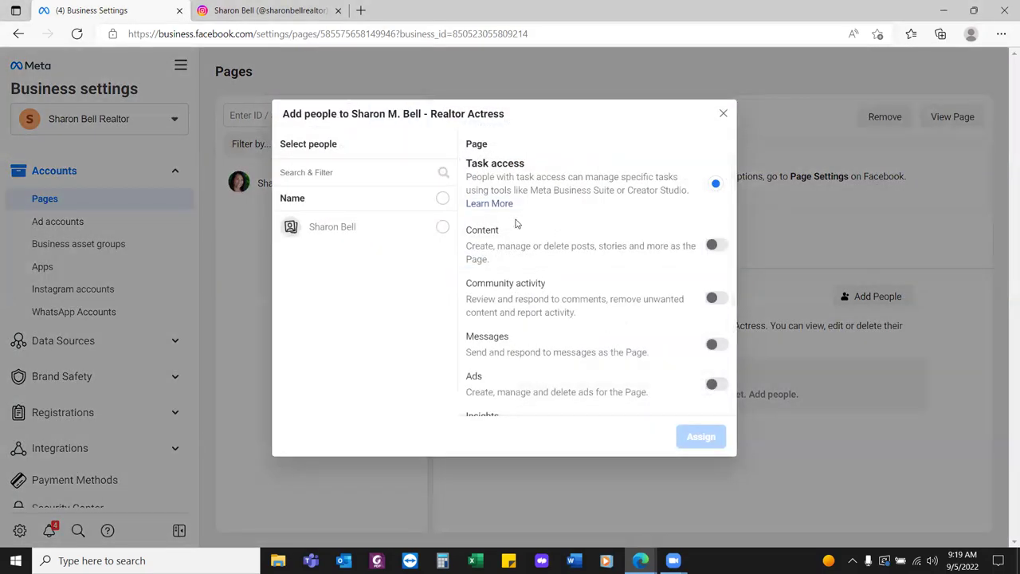
left_click(444, 229)
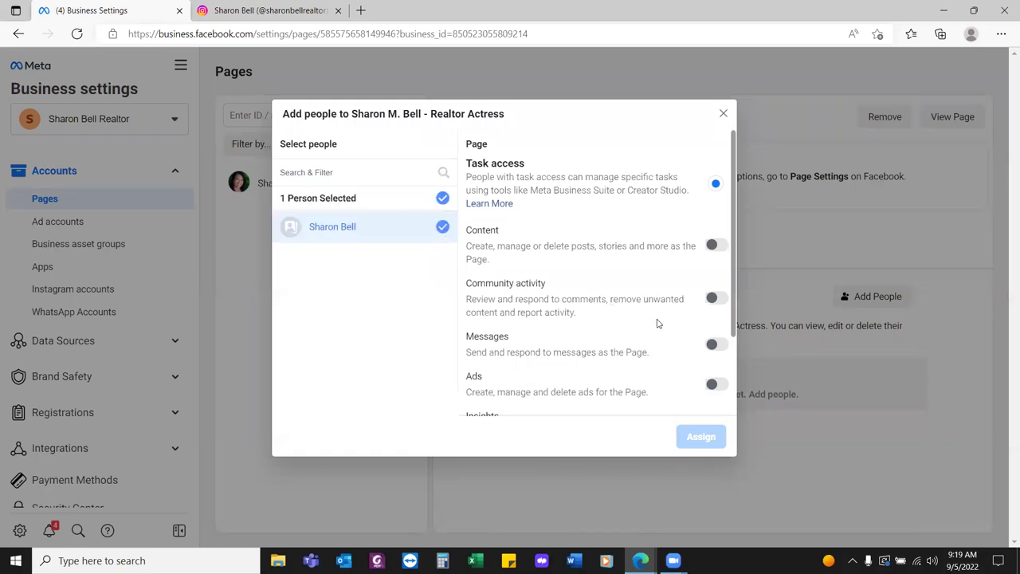
scroll(658, 375, "down", 2)
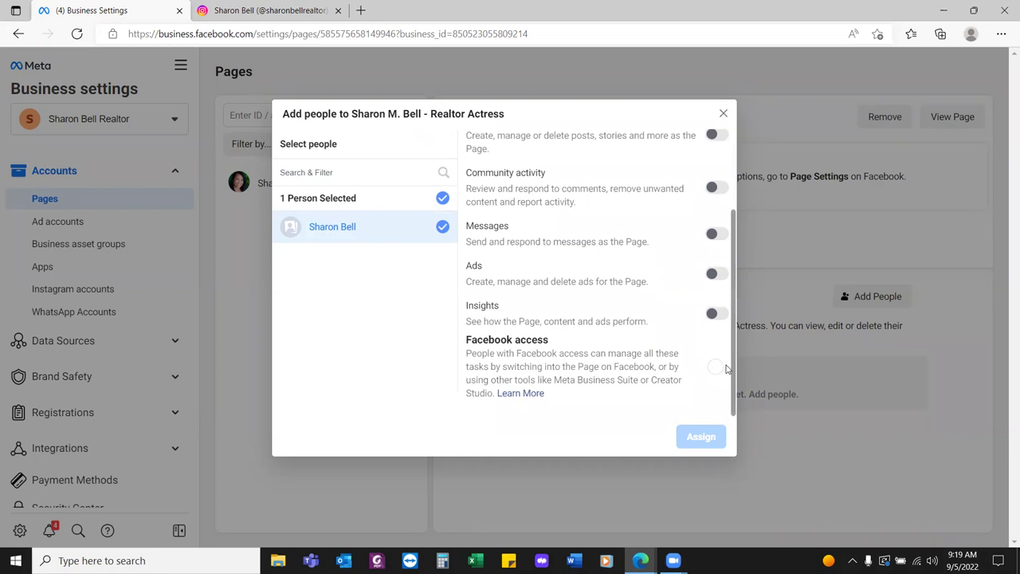
left_click(716, 368)
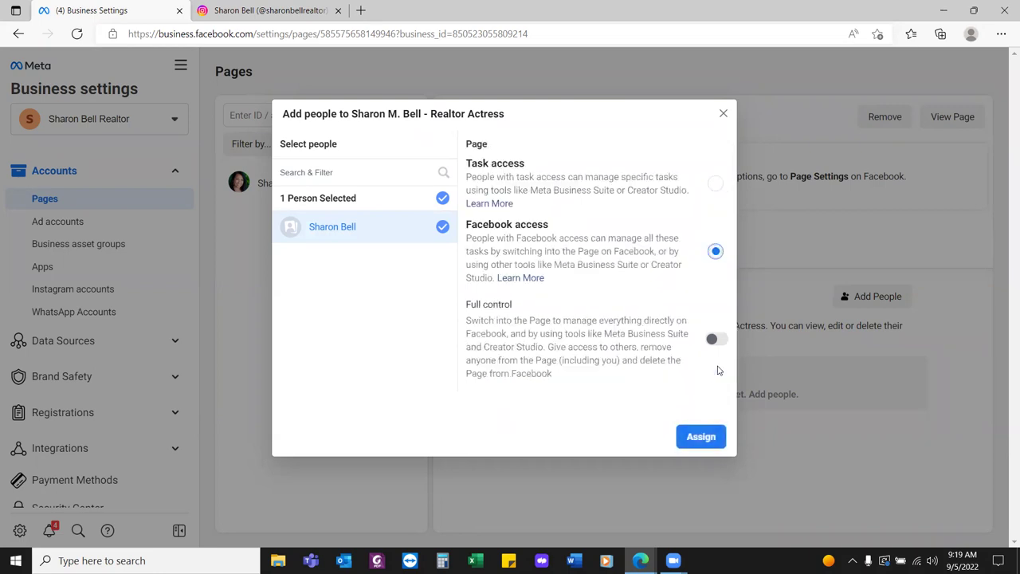
left_click(715, 338)
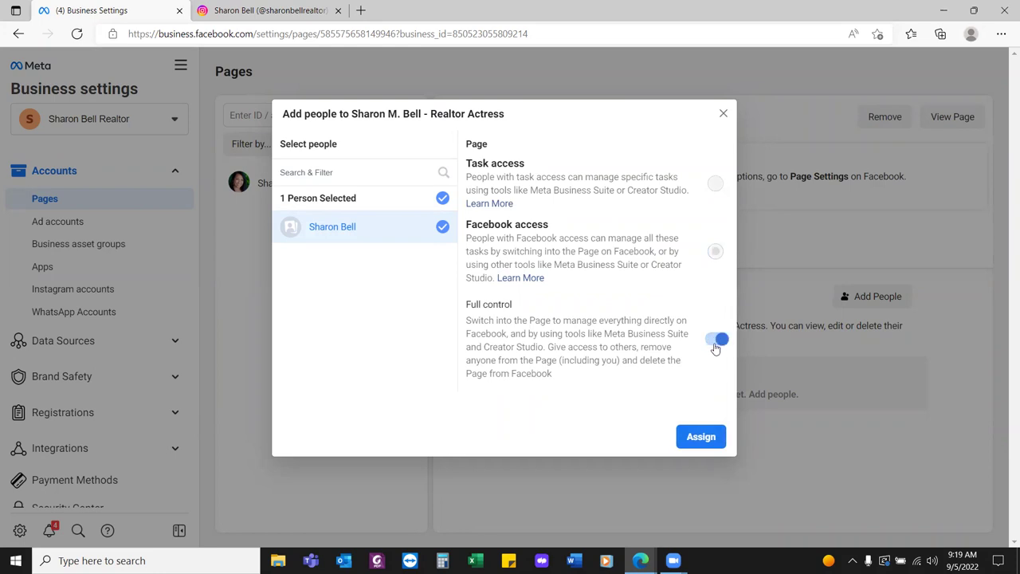
left_click(700, 436)
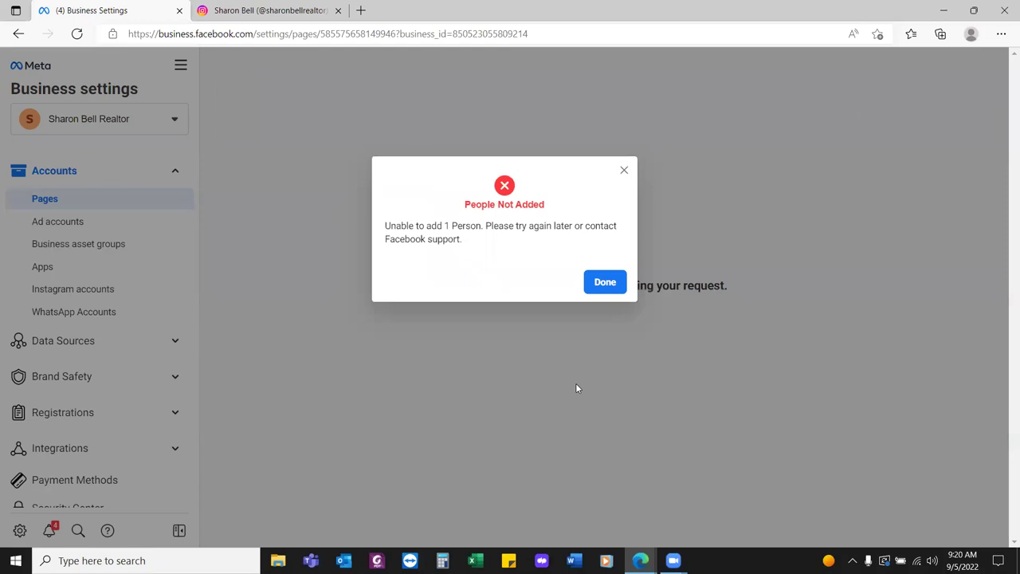
left_click(604, 282)
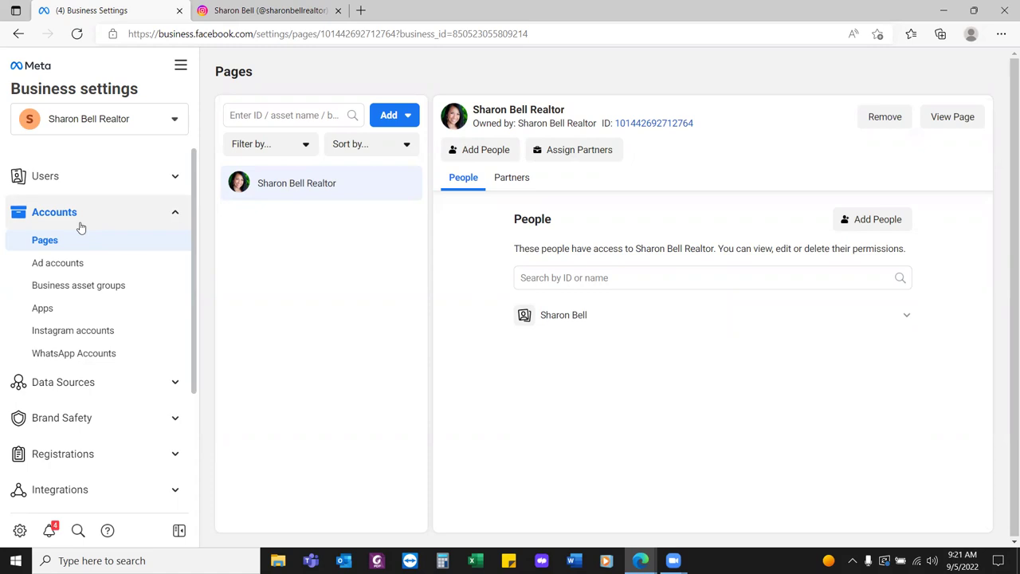
Open Ad accounts, start Add an ad account, then cancel the dialog
left_click(61, 265)
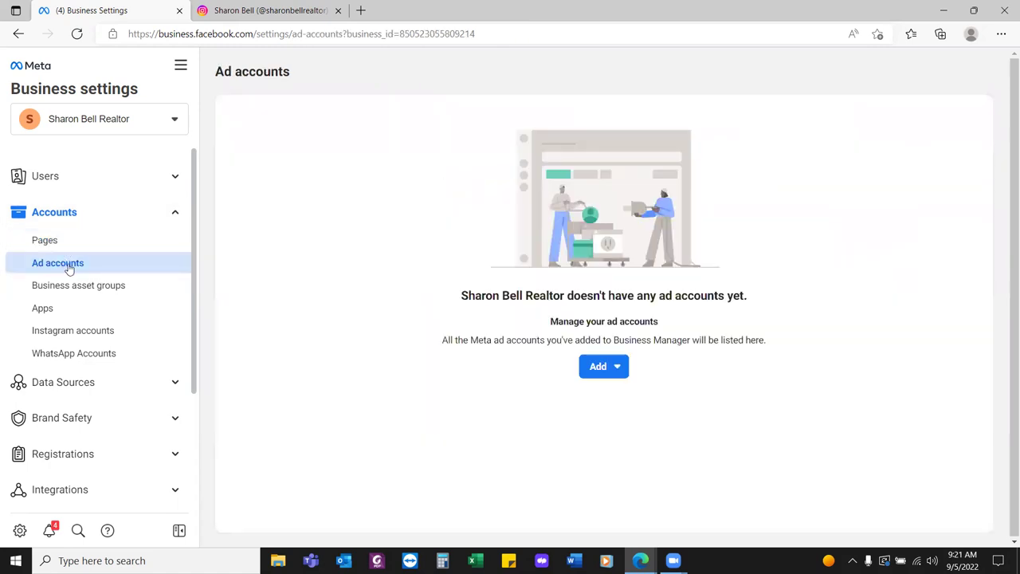
left_click(586, 367)
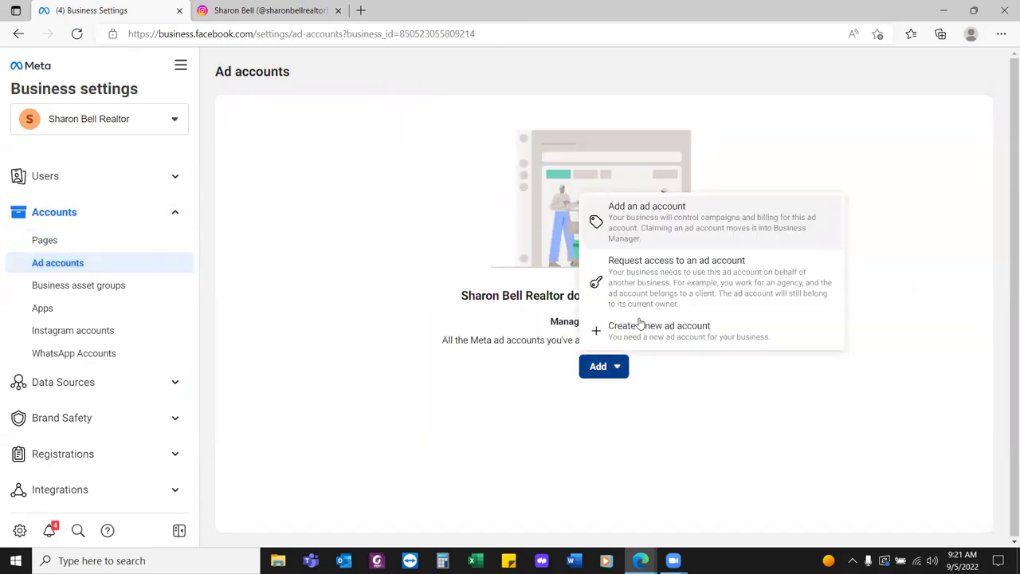
left_click(674, 225)
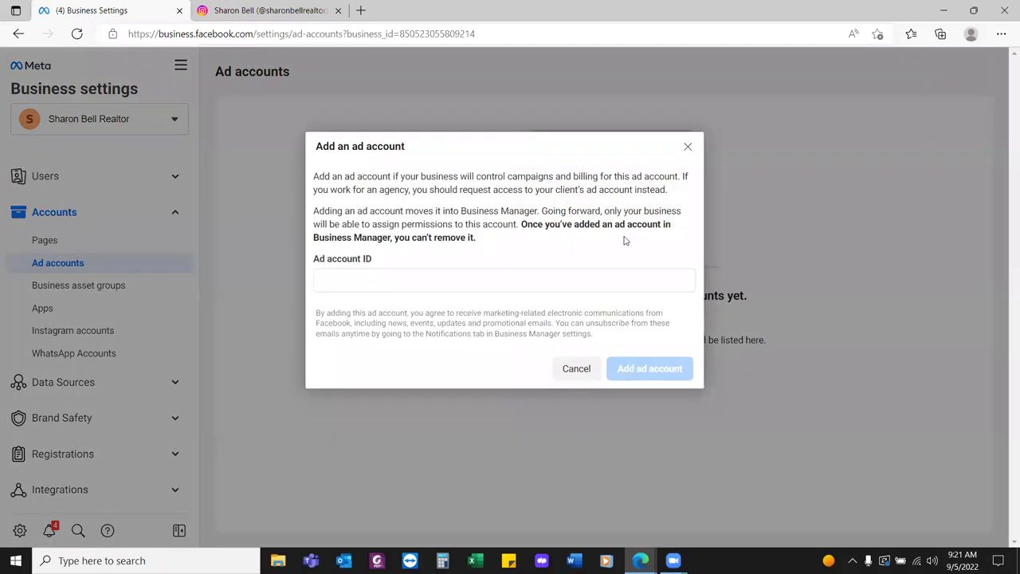
left_click(688, 147)
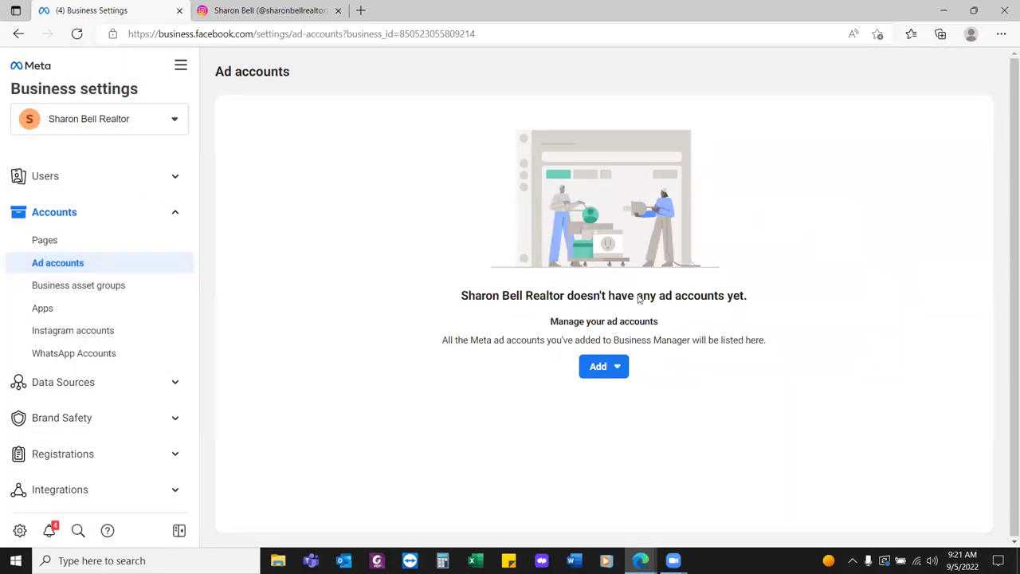
Start creating a new ad account and enter its account name
left_click(603, 369)
left_click(668, 328)
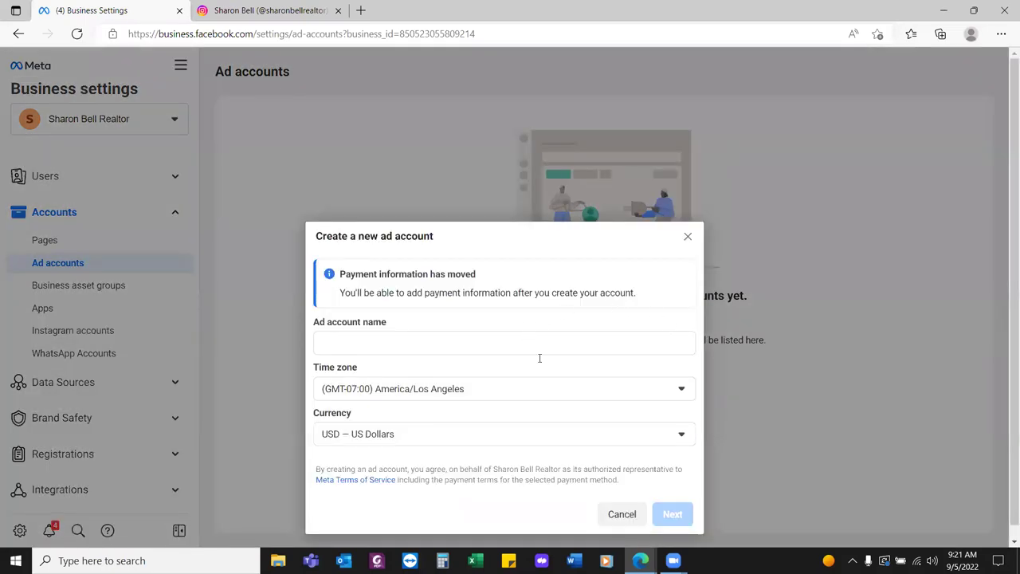
left_click(492, 340)
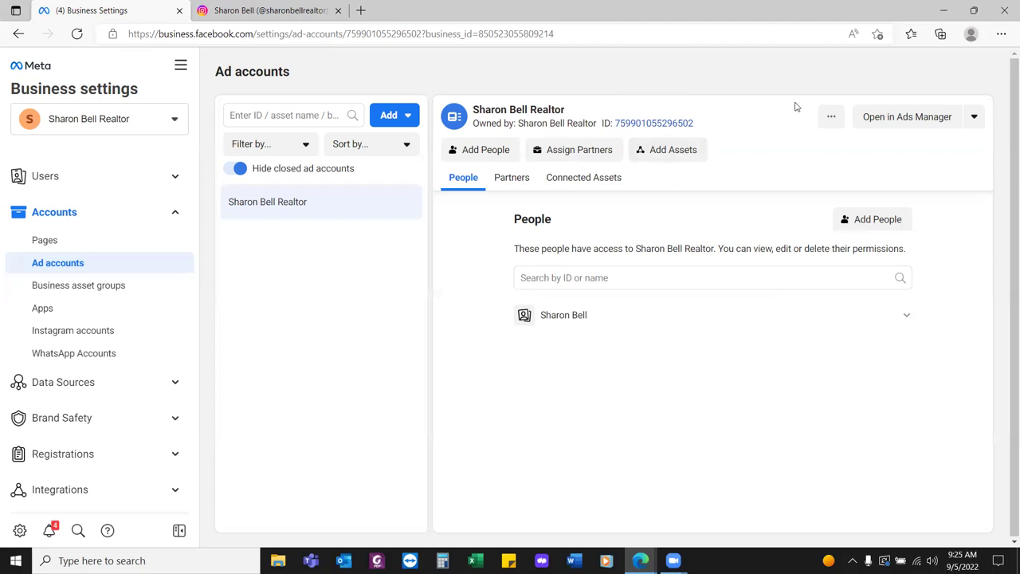
Bookmark the Ad accounts page as 'Add Accounts' in the FB Business Manager folder
left_click(877, 34)
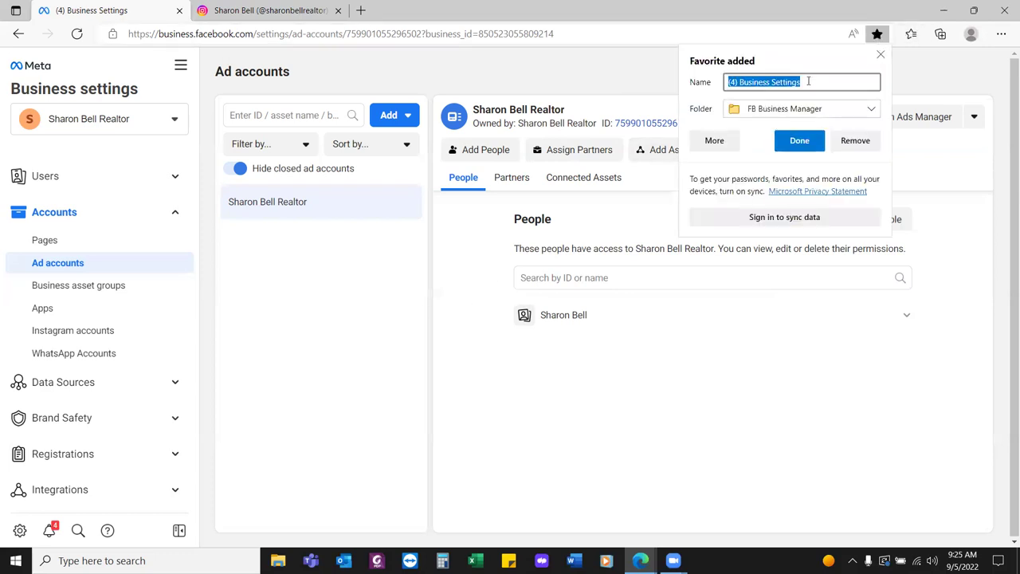
type("Add Accounts")
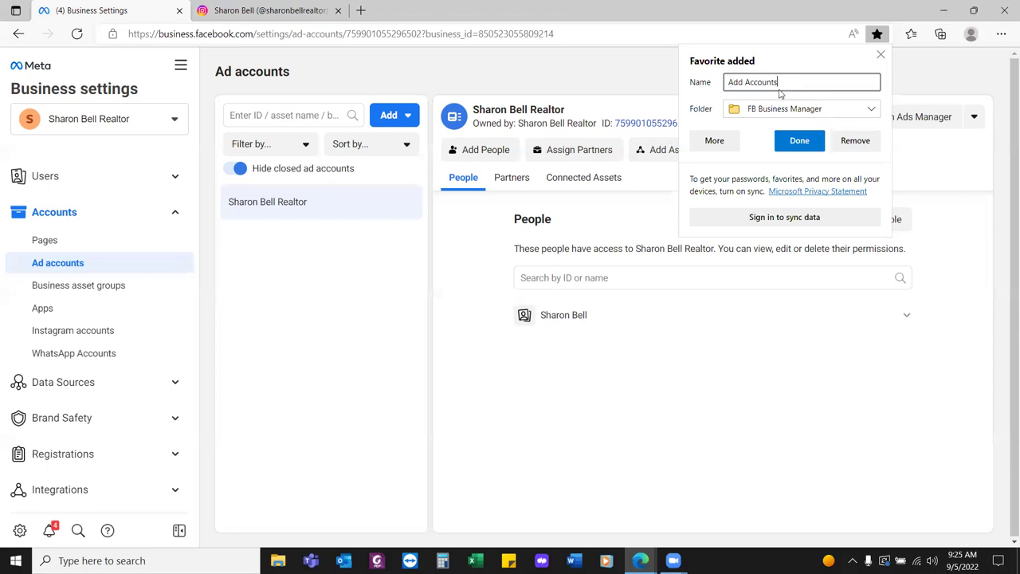
left_click(793, 145)
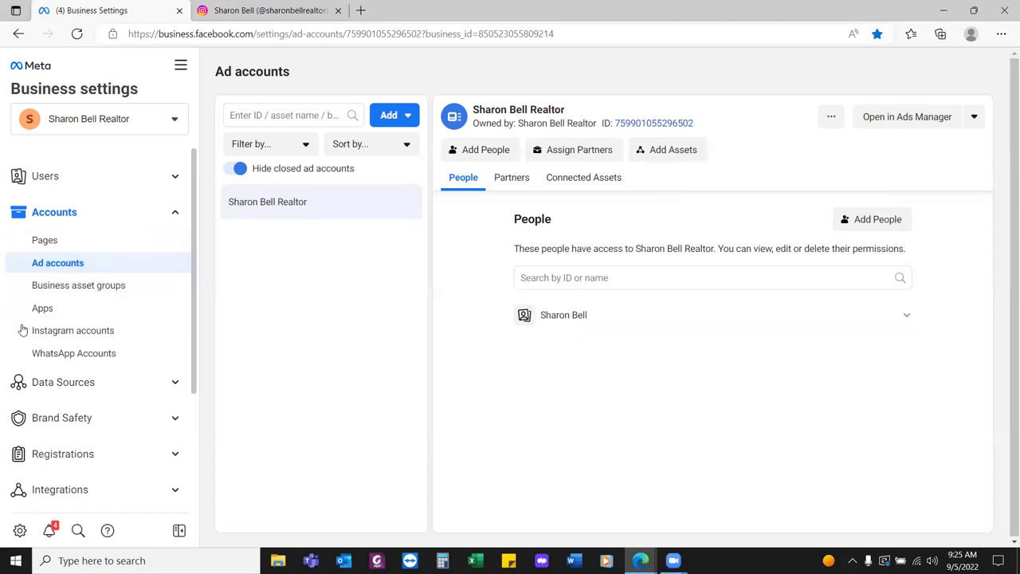
Connect the Instagram account with the realtor ad account, then start switching to business via login
left_click(71, 331)
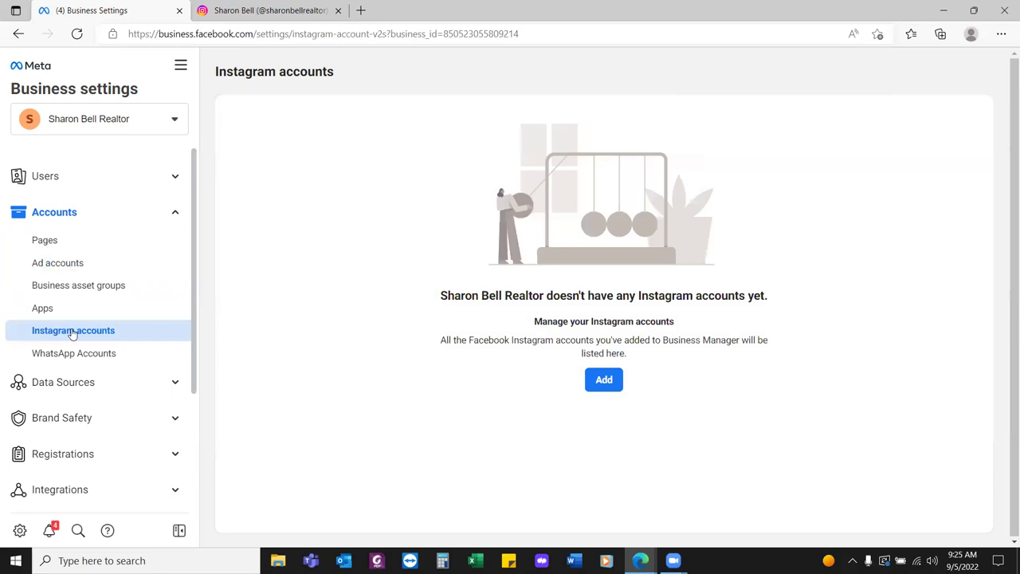
left_click(612, 380)
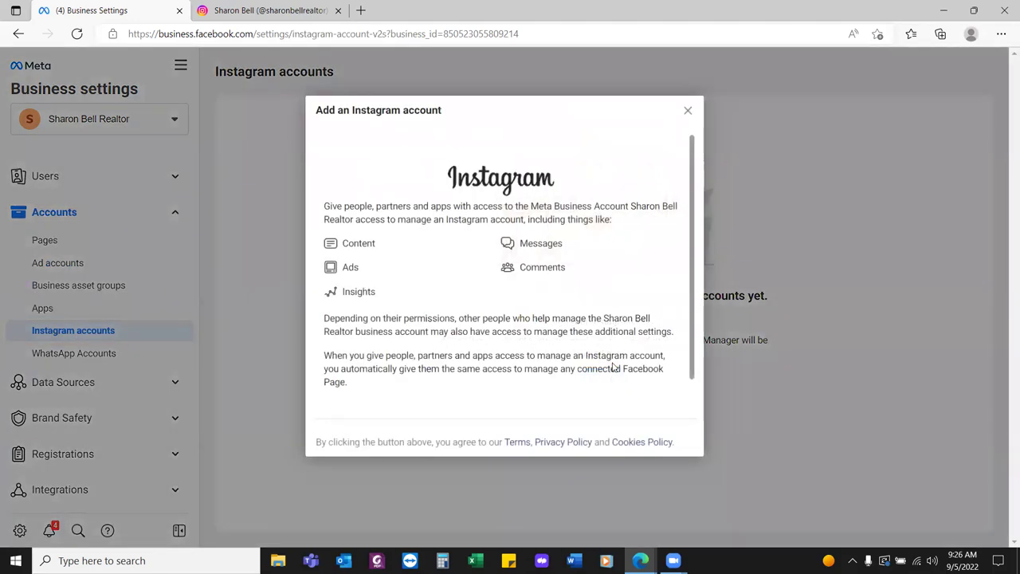
scroll(603, 364, "down", 1)
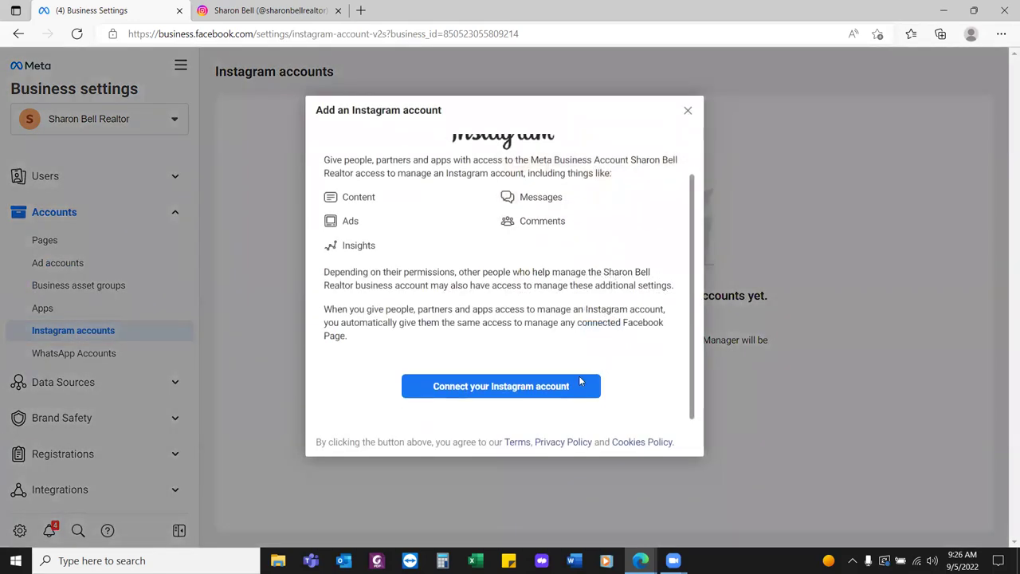
left_click(542, 390)
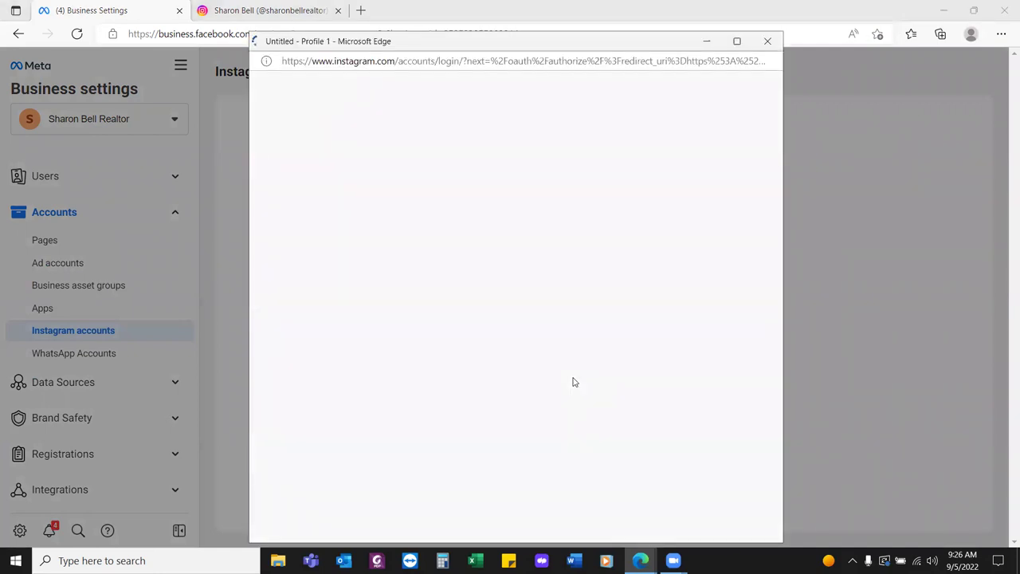
left_click(526, 321)
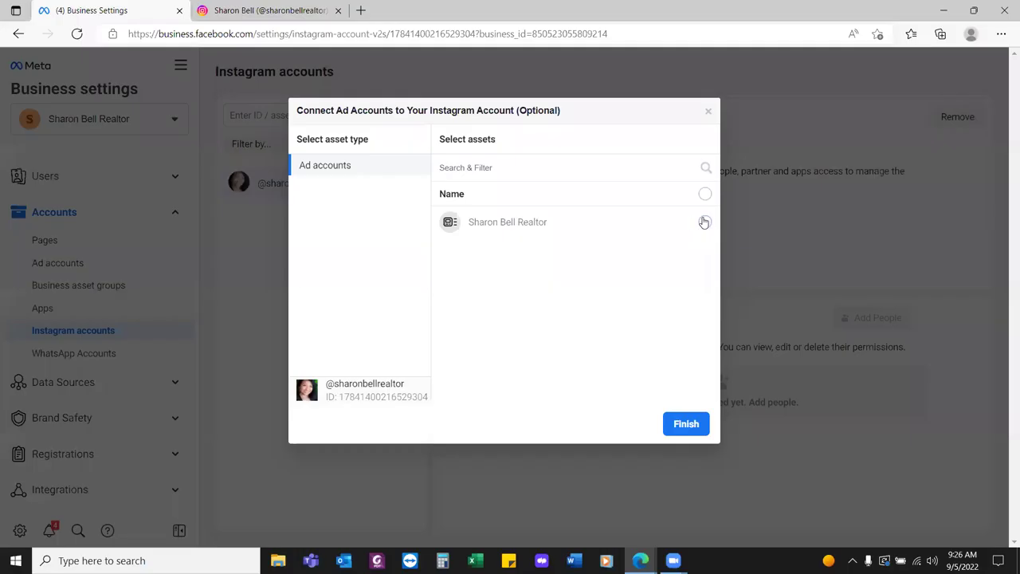
left_click(705, 222)
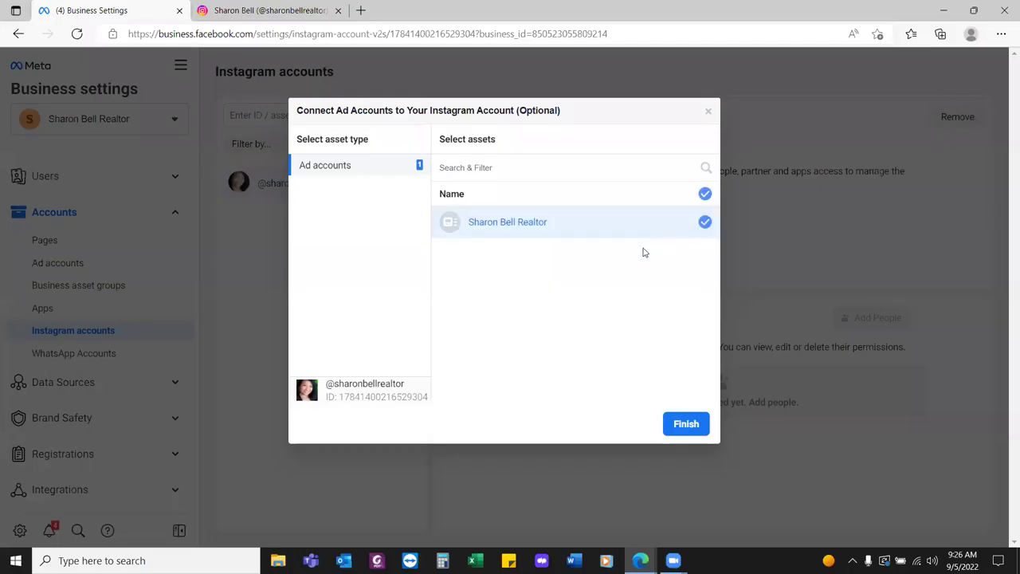
left_click(685, 423)
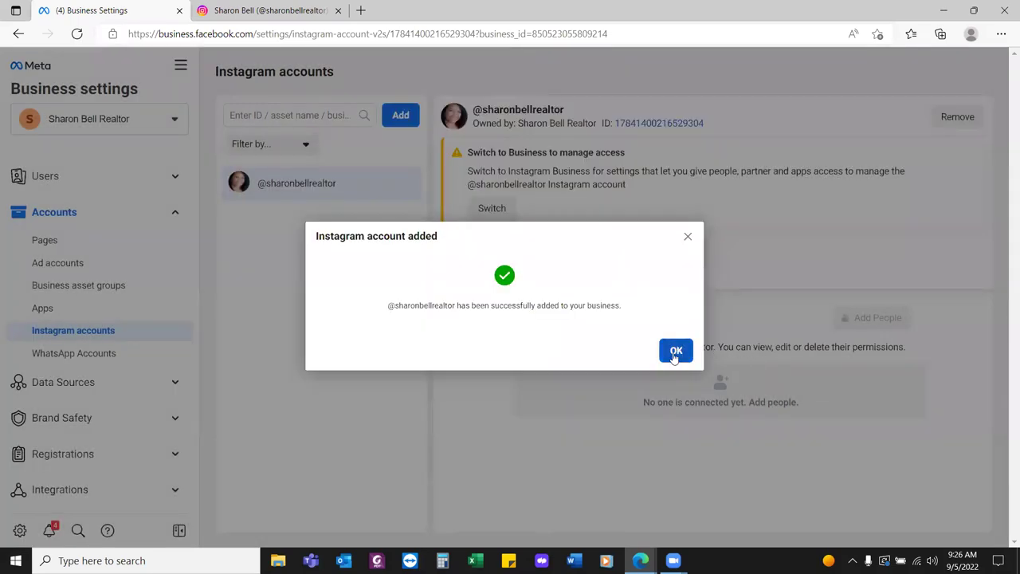
left_click(675, 356)
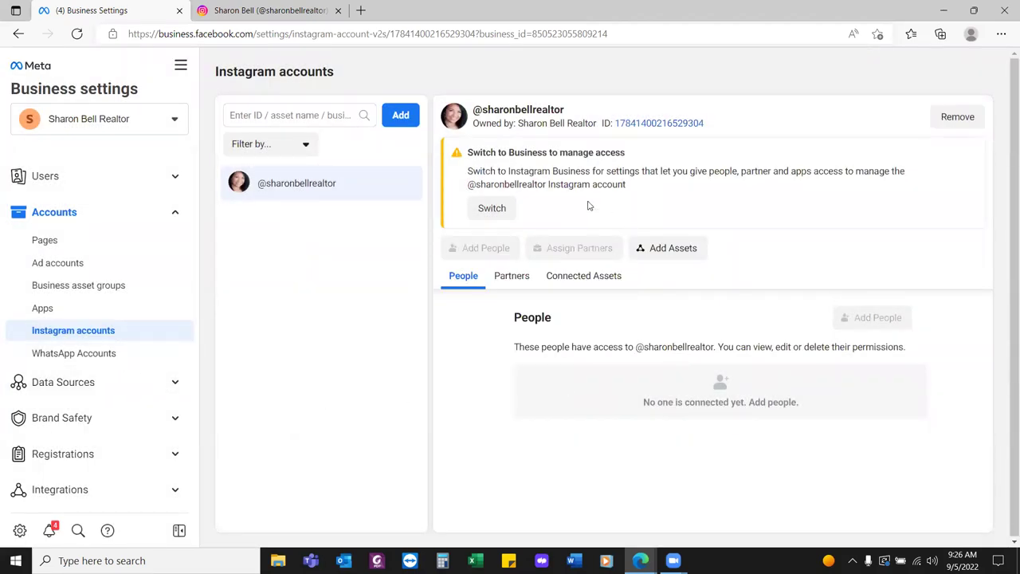
left_click(500, 208)
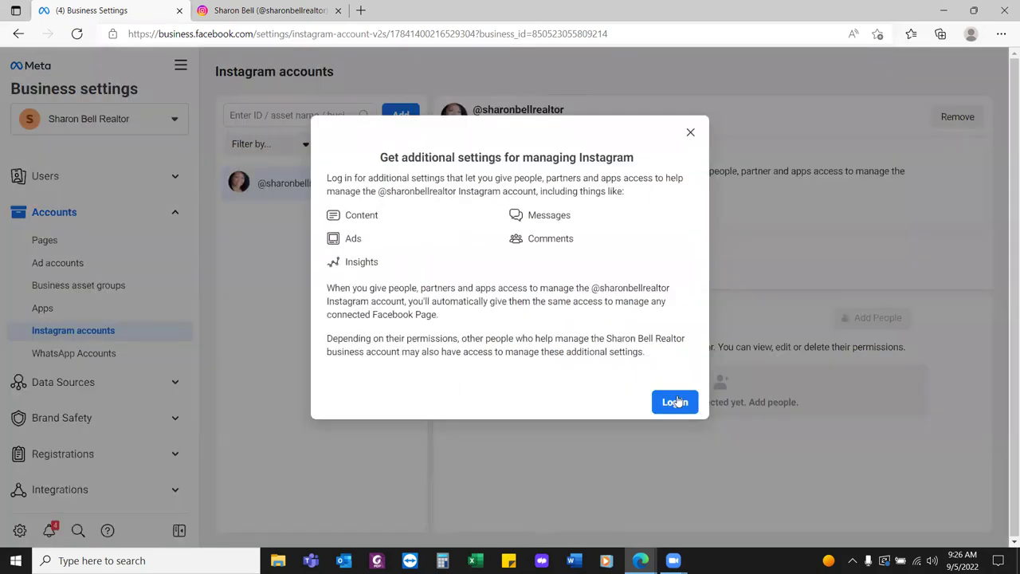
left_click(676, 403)
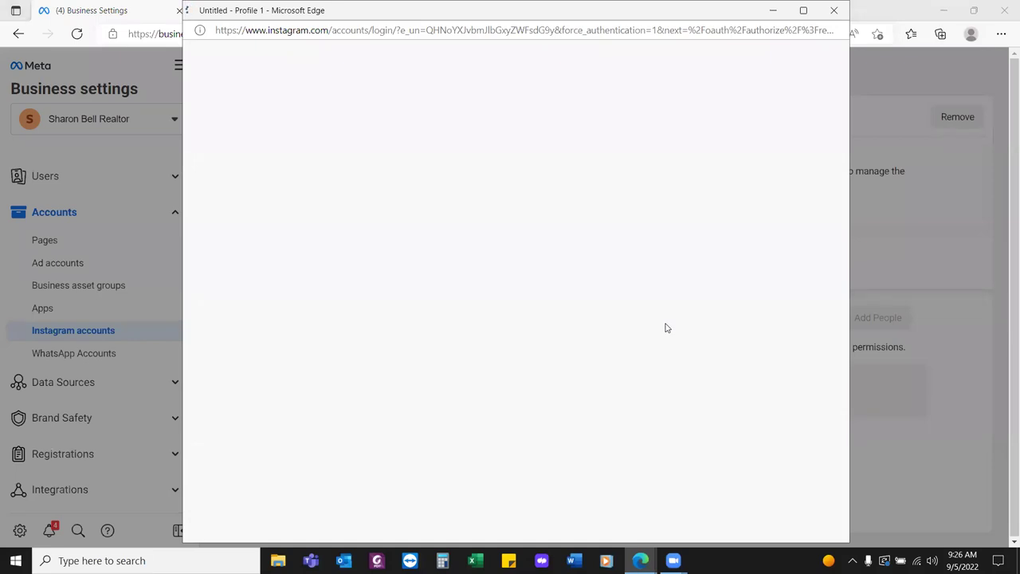
Sign in to Instagram, choose Business, and set the category to Real Estate by searching 'real estate'
left_click(532, 279)
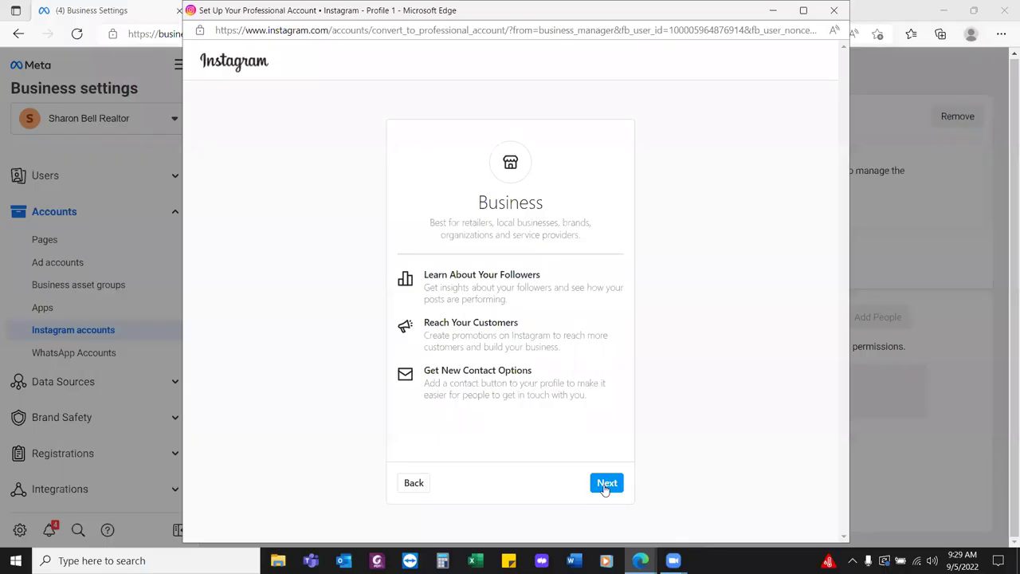
left_click(605, 483)
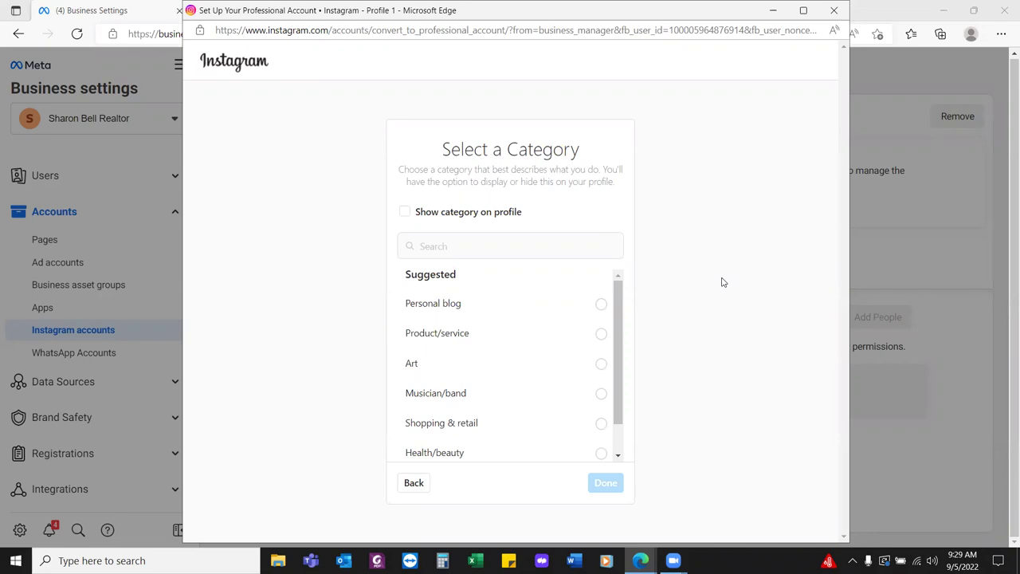
scroll(452, 363, "down", 1)
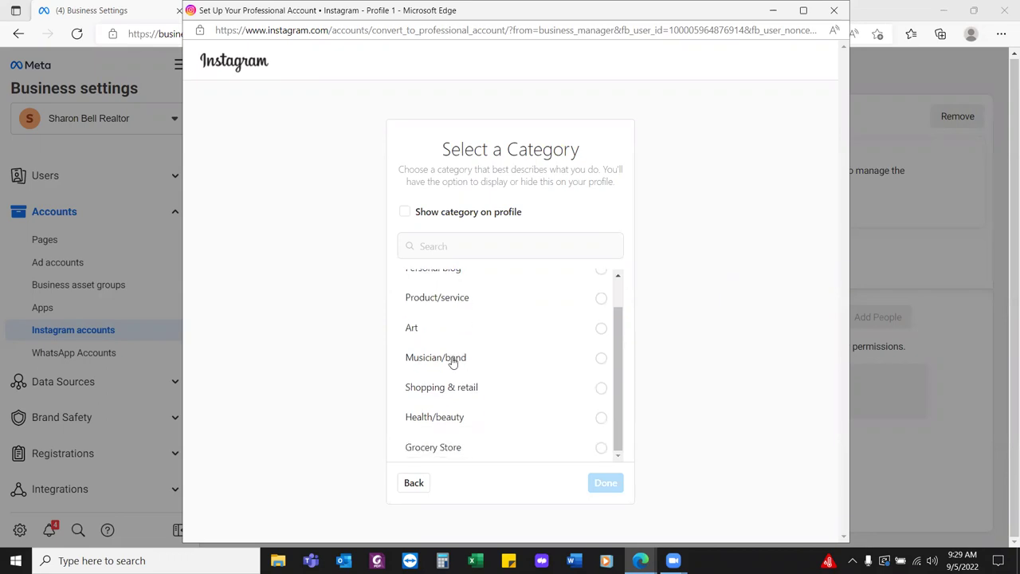
scroll(558, 384, "up", 1)
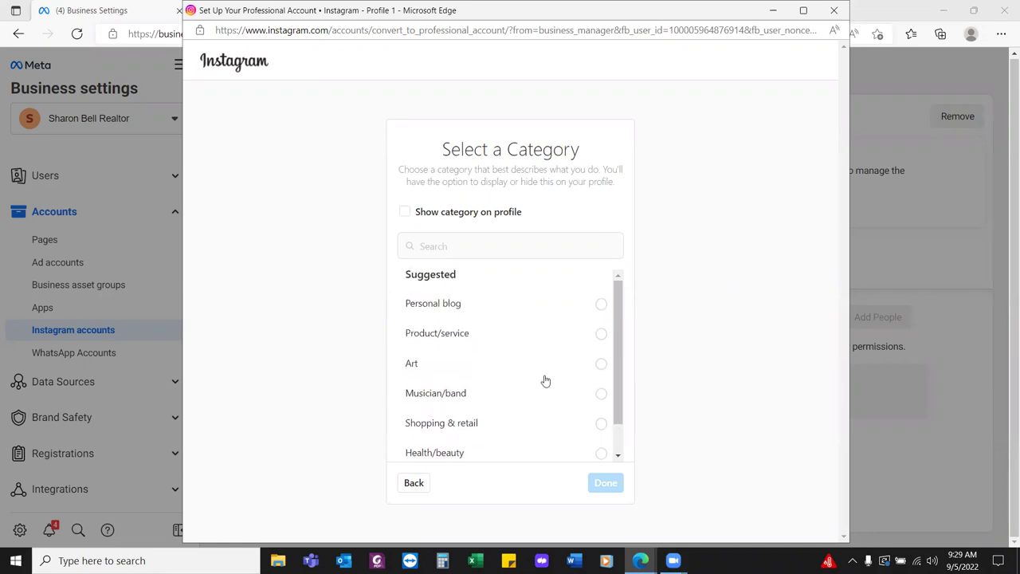
scroll(545, 382, "down", 1)
scroll(542, 381, "up", 1)
left_click(601, 335)
scroll(553, 358, "down", 1)
left_click(503, 247)
type("real estate")
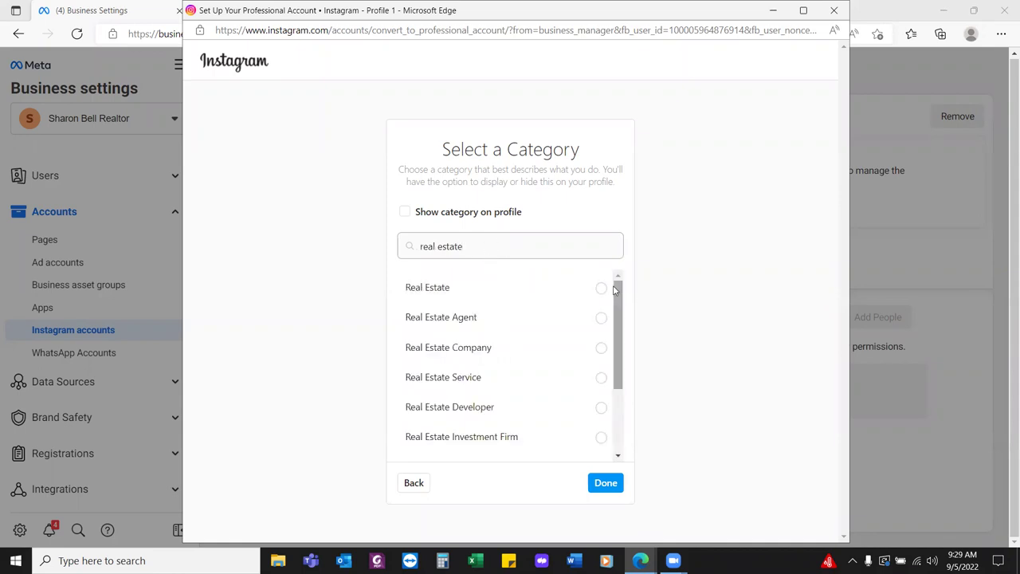
left_click(601, 288)
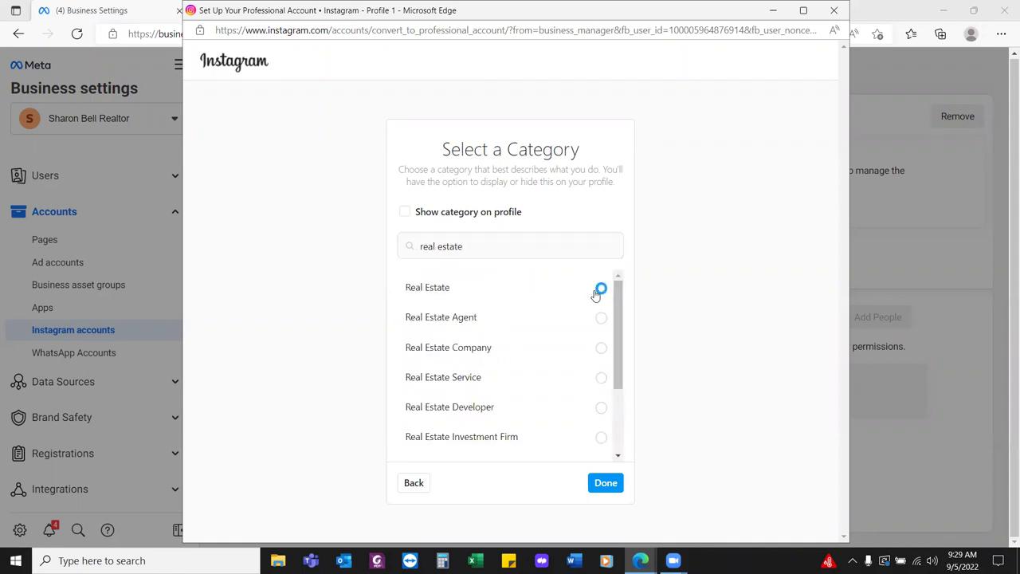
left_click(605, 483)
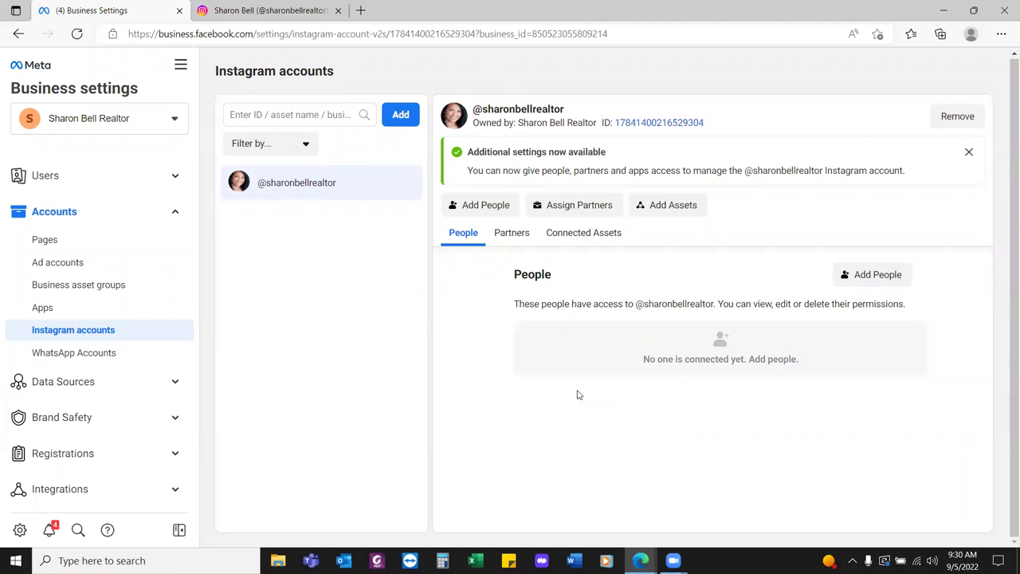
Assign the person Content and Insights permissions on the Instagram account, then reload the page
left_click(857, 276)
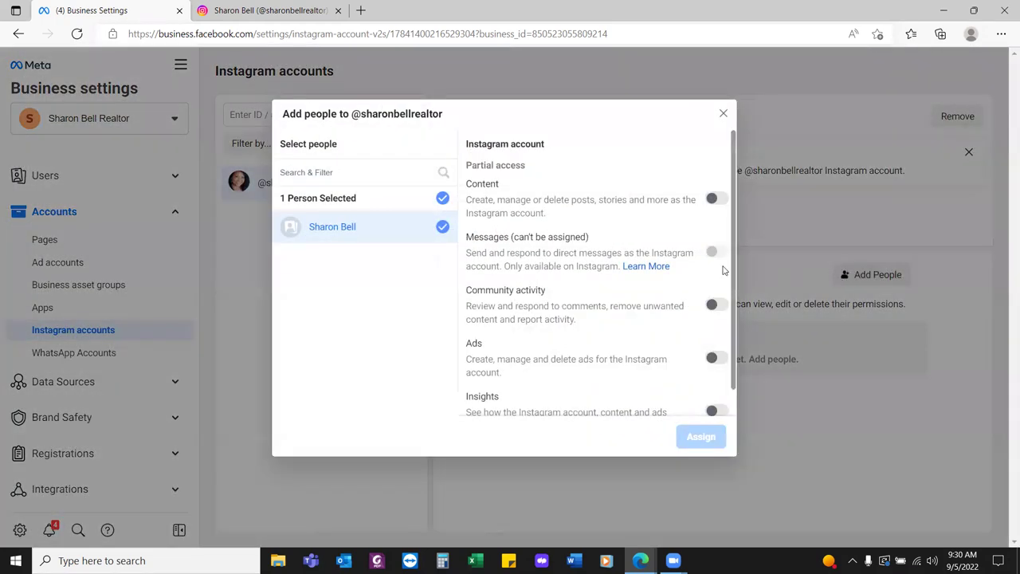
scroll(655, 381, "down", 1)
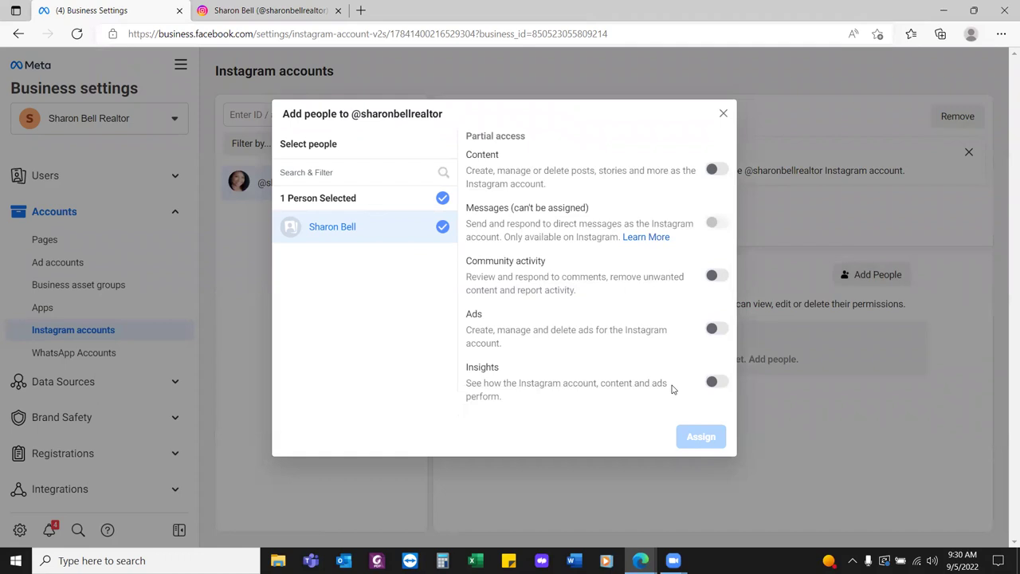
left_click(718, 169)
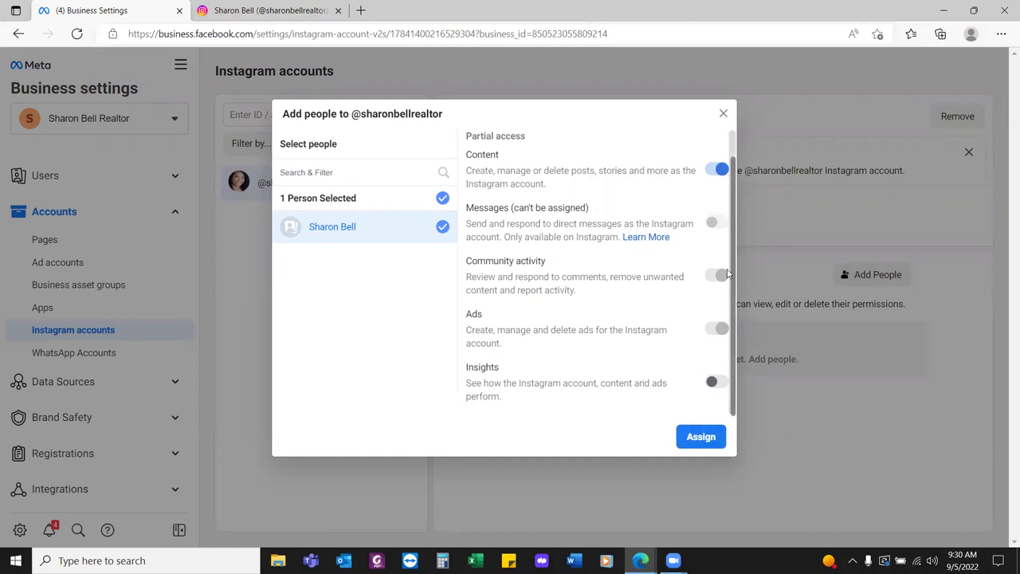
left_click(717, 382)
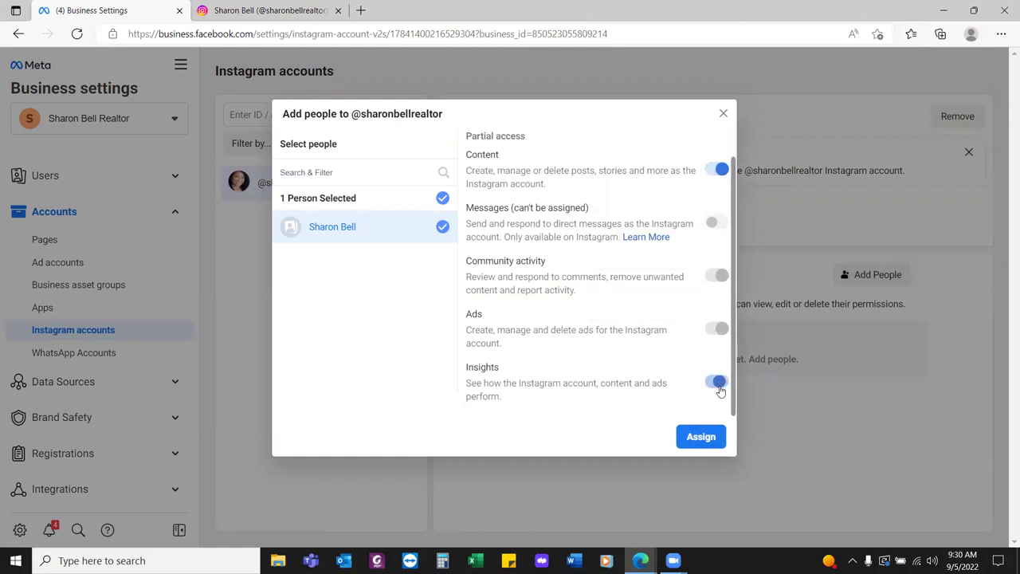
scroll(626, 358, "up", 1)
scroll(640, 362, "down", 1)
left_click(701, 439)
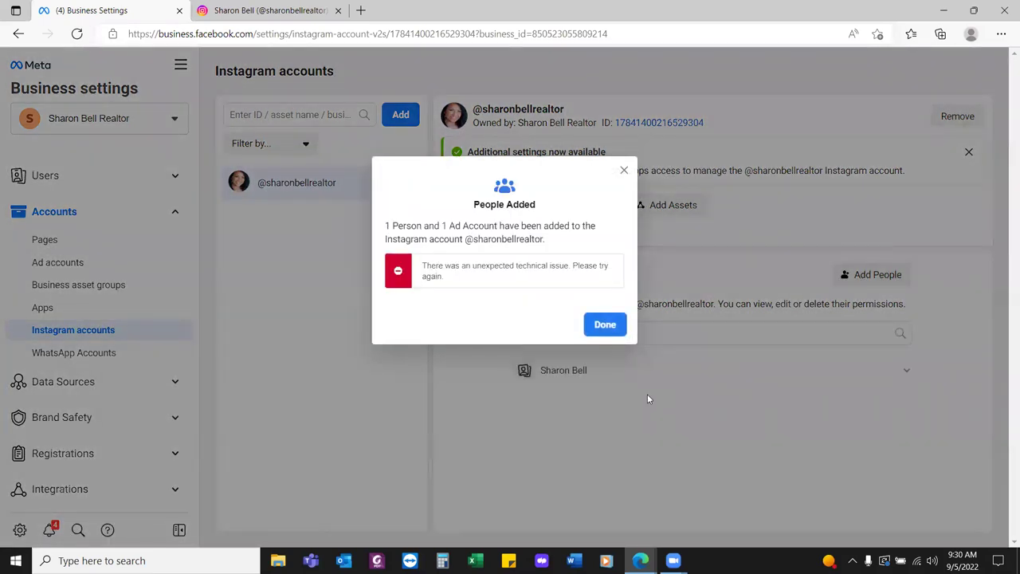
left_click(605, 325)
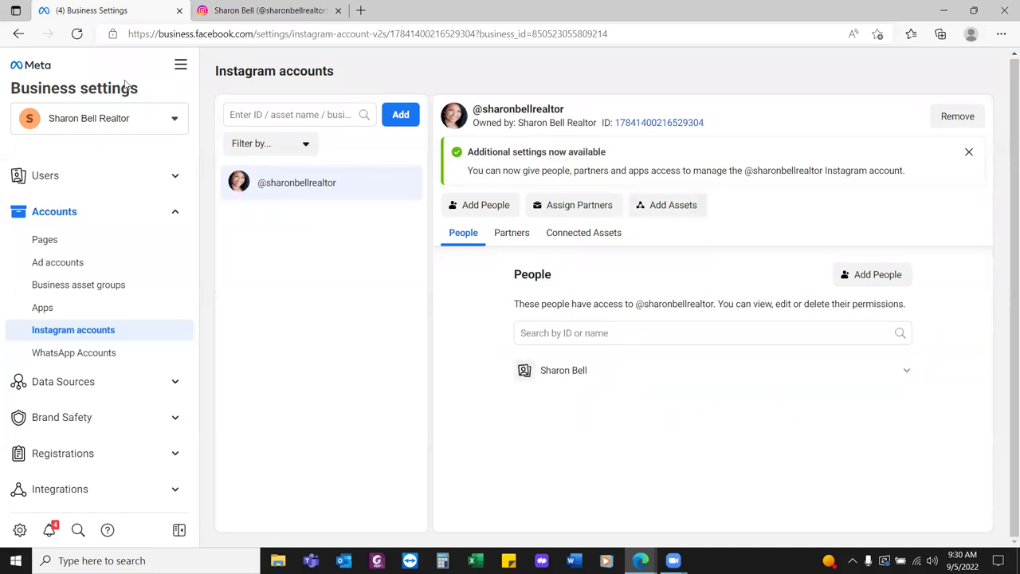
left_click(77, 33)
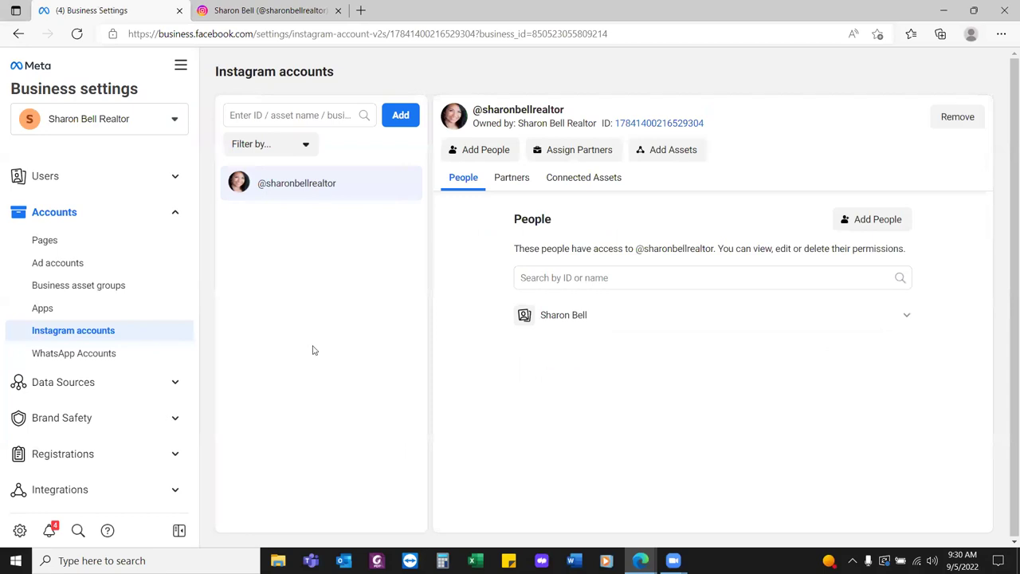
mouse_move(583, 324)
Add the realtor ad account as an Instagram asset, then expand Data Sources in the sidebar
left_click(668, 156)
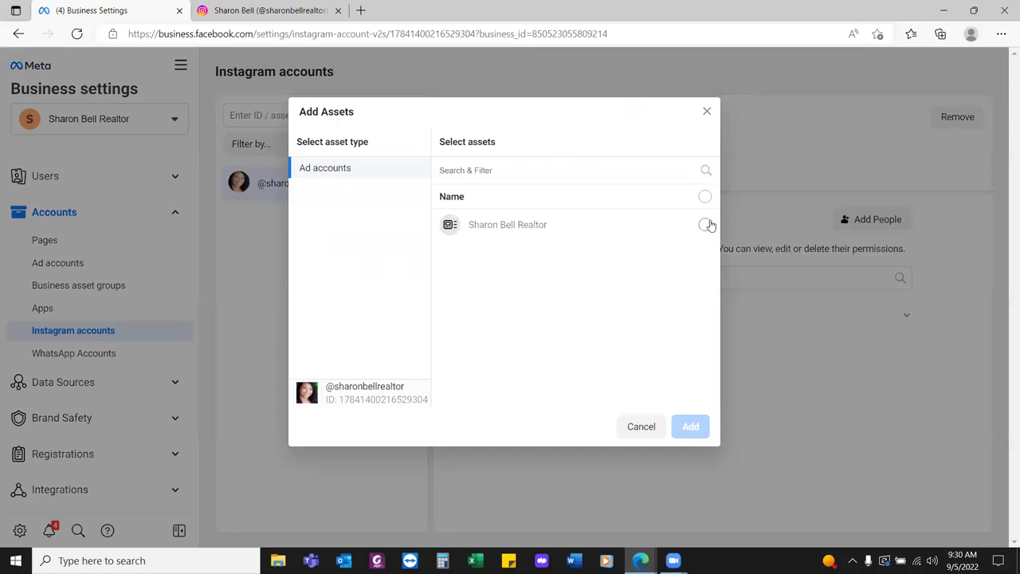
left_click(706, 225)
left_click(690, 427)
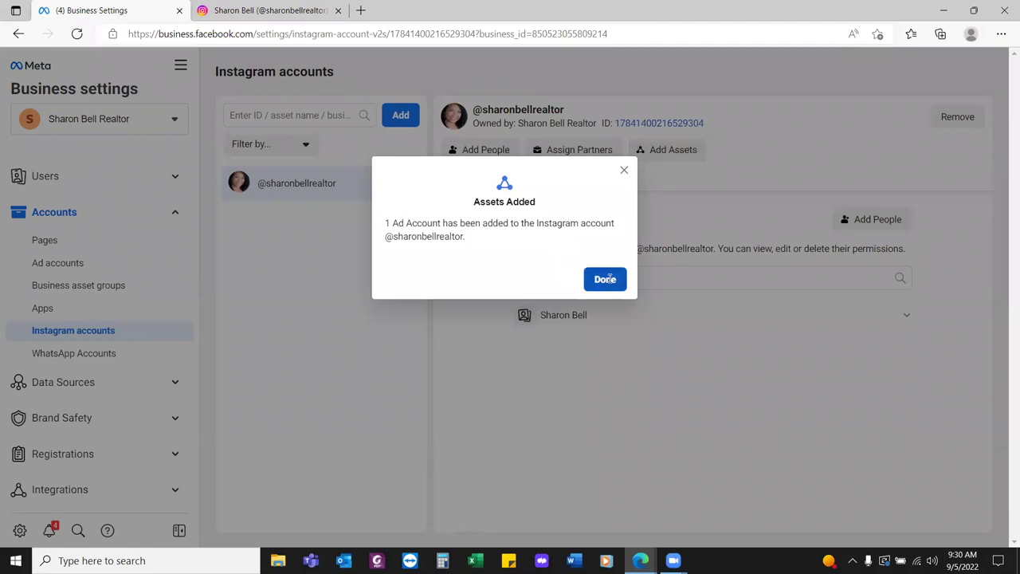
left_click(606, 279)
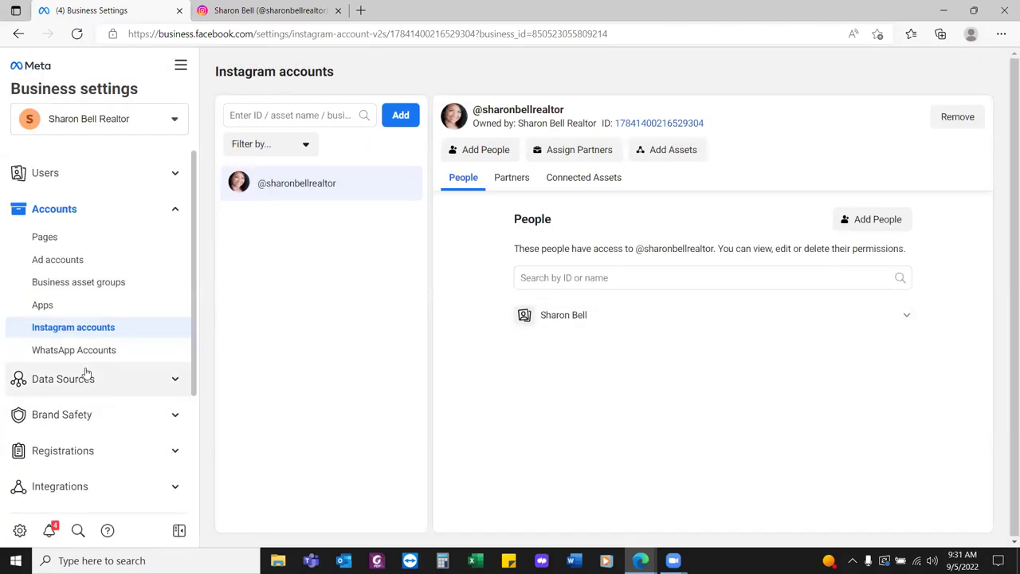
scroll(85, 373, "down", 2)
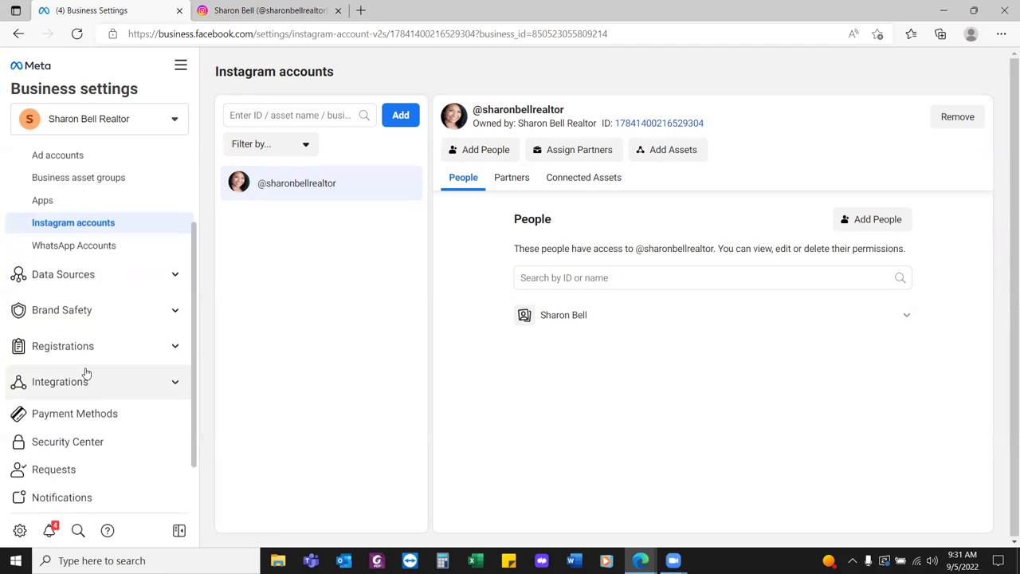
left_click(105, 275)
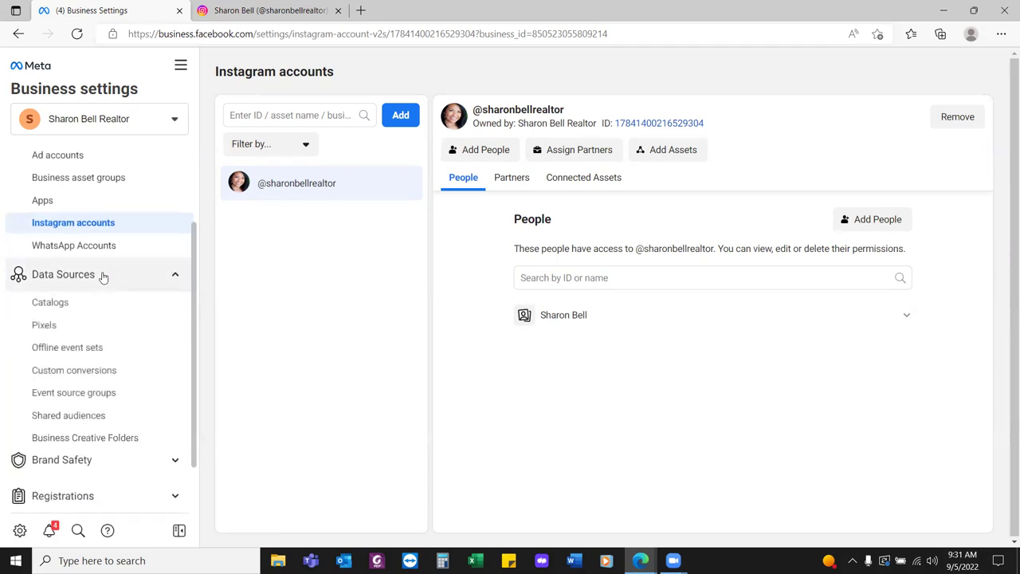
Create a new pixel with the shortened business name and choose to set it up now
left_click(88, 327)
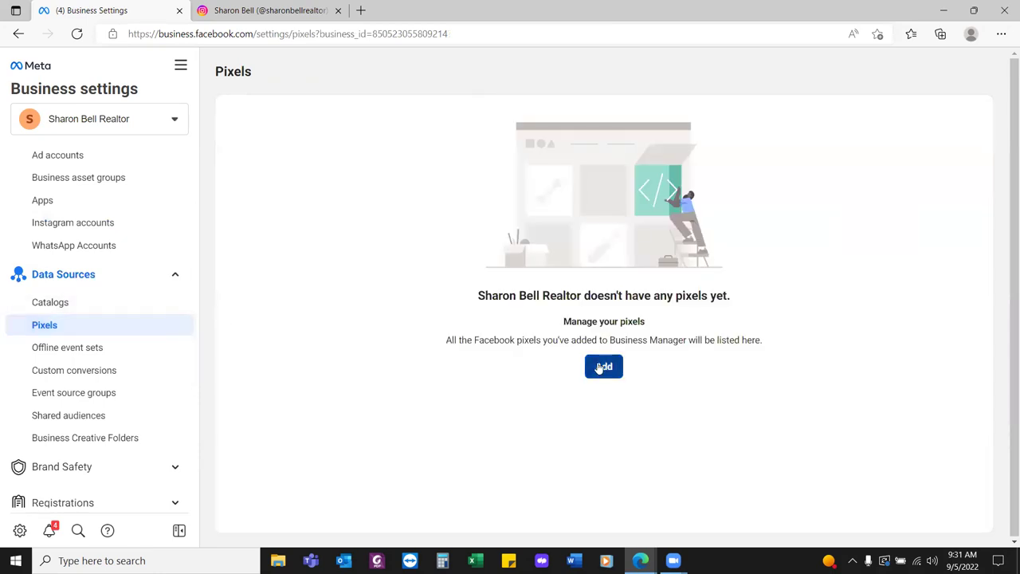
left_click(603, 367)
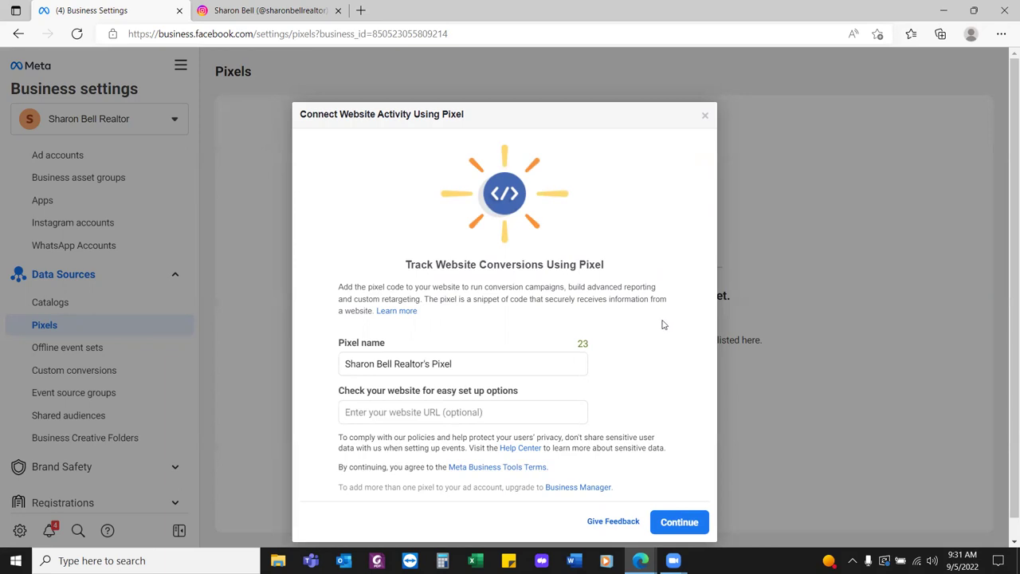
left_click(478, 362)
key("BackSpace")
key("BackSpace")
key("BackSpace")
key("BackSpace")
key("BackSpace")
key("BackSpace")
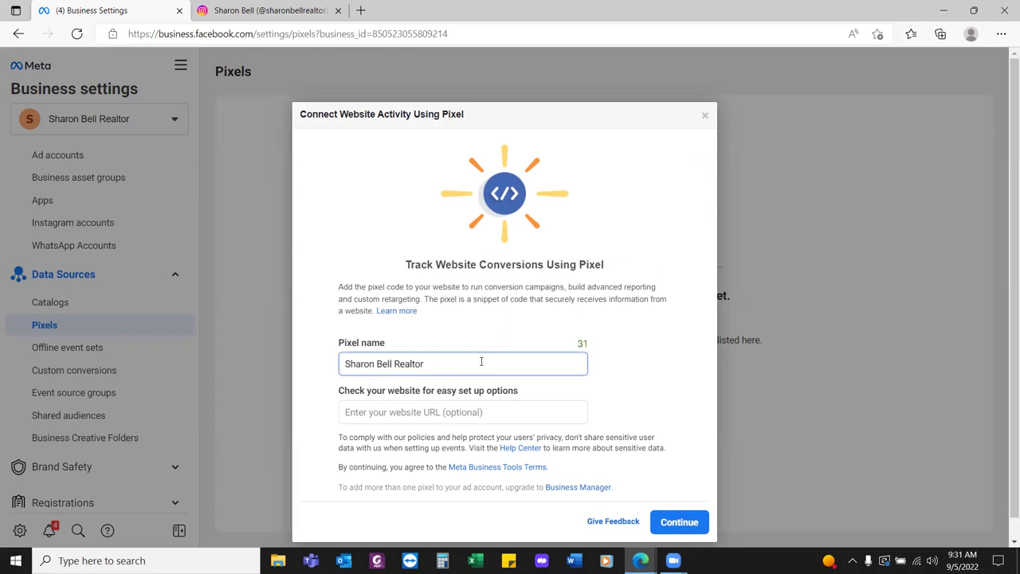
left_click(630, 344)
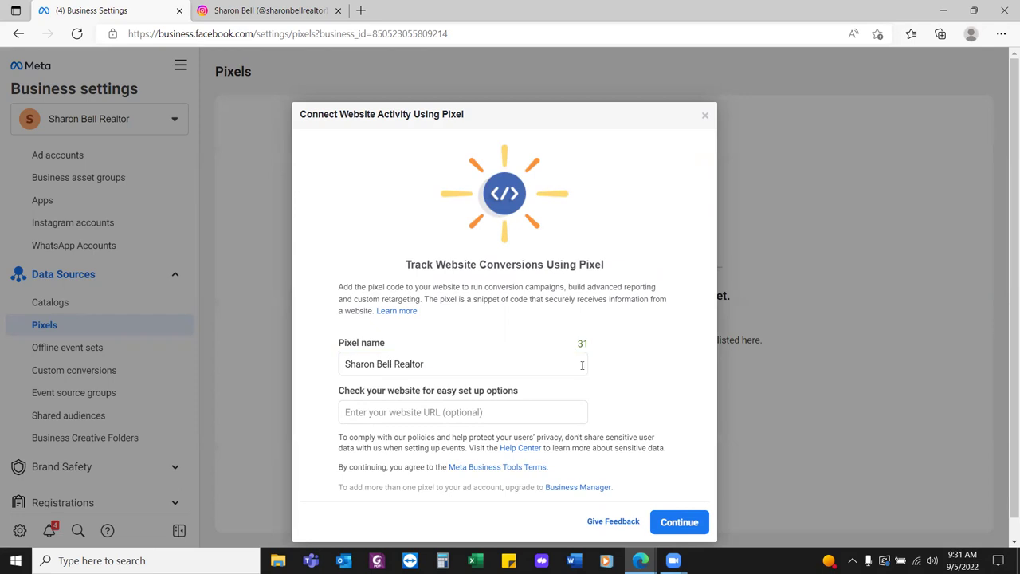
left_click(679, 522)
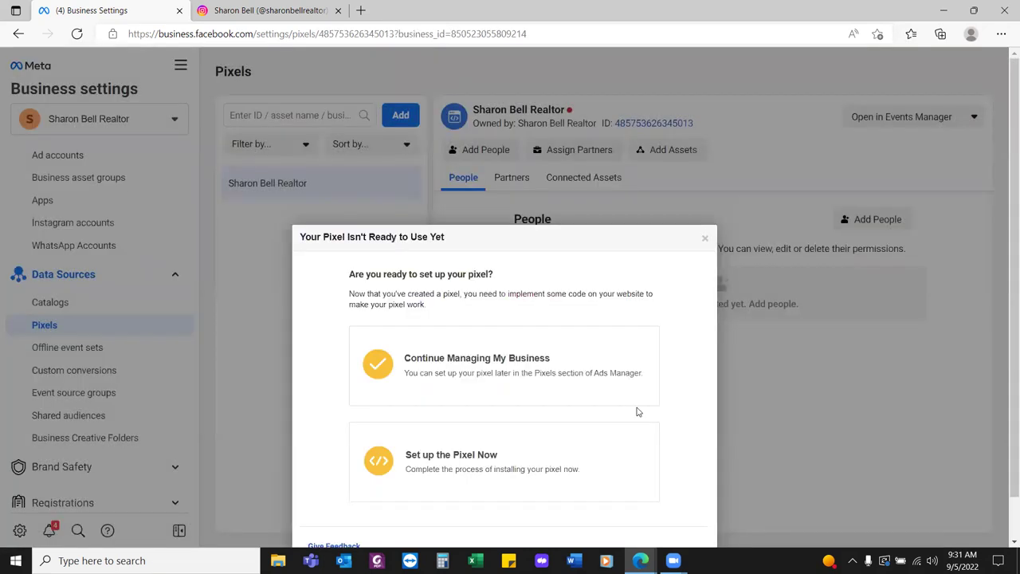
left_click(487, 460)
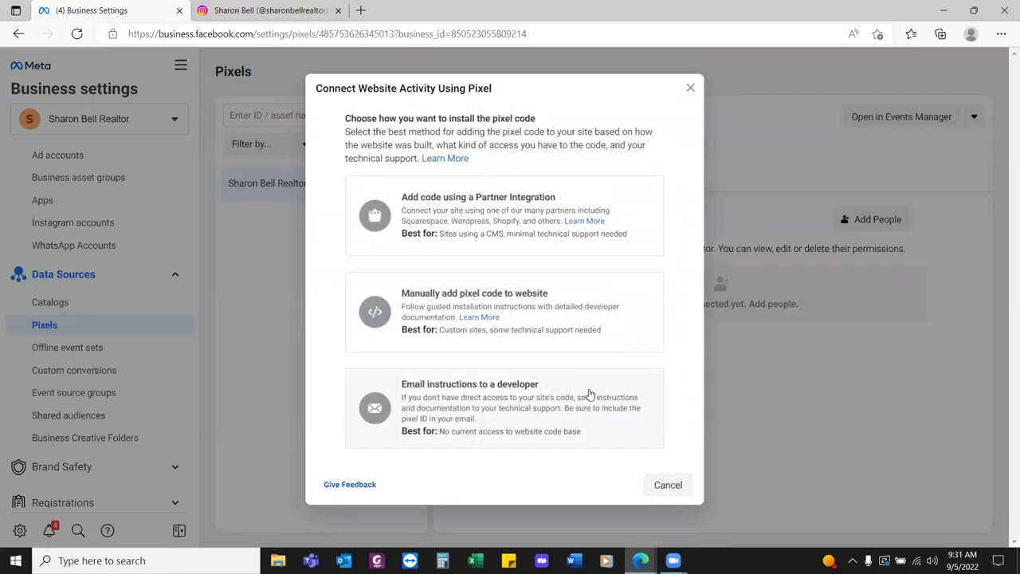
Choose manual installation, copy the pixel base code, and open a new Edge tab
left_click(467, 284)
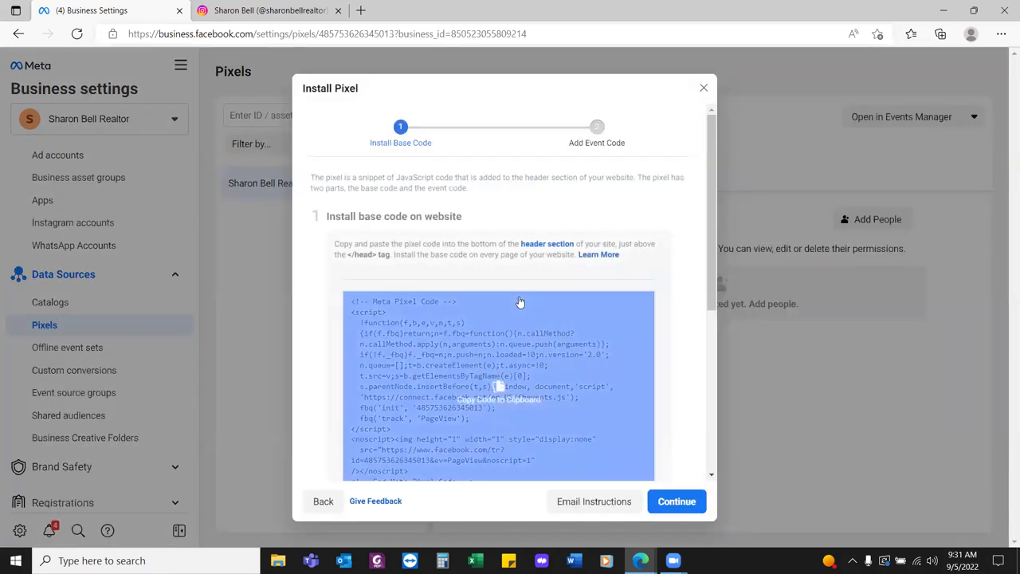
left_click(499, 390)
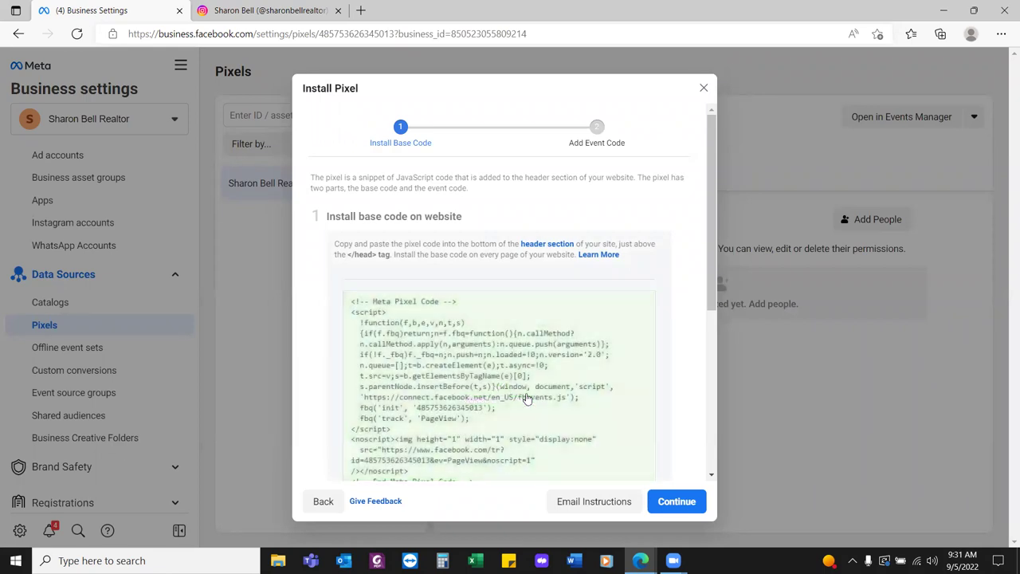
left_click(361, 10)
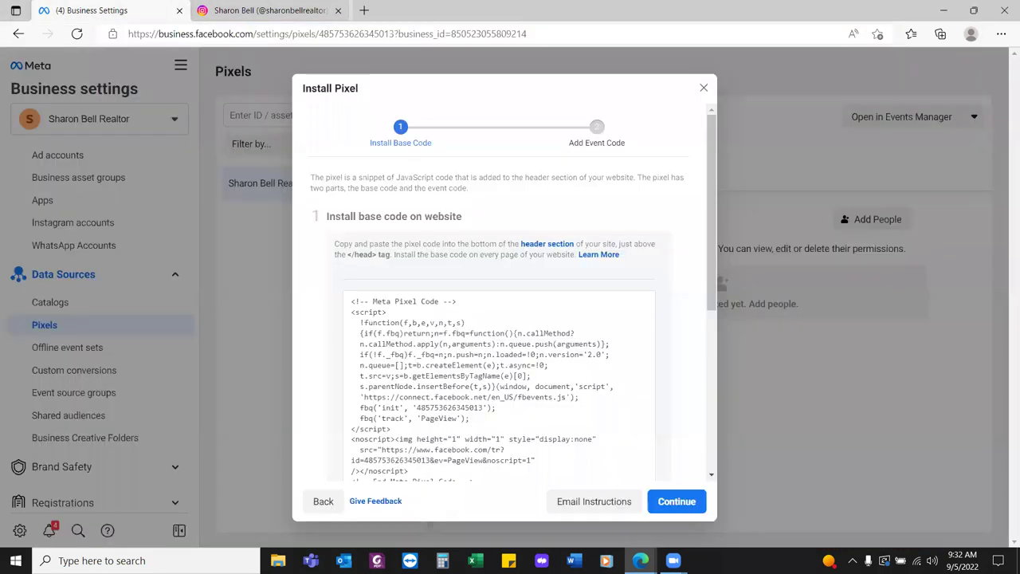
Close the new Edge tab to return to the Install Pixel base-code step
left_click(496, 10)
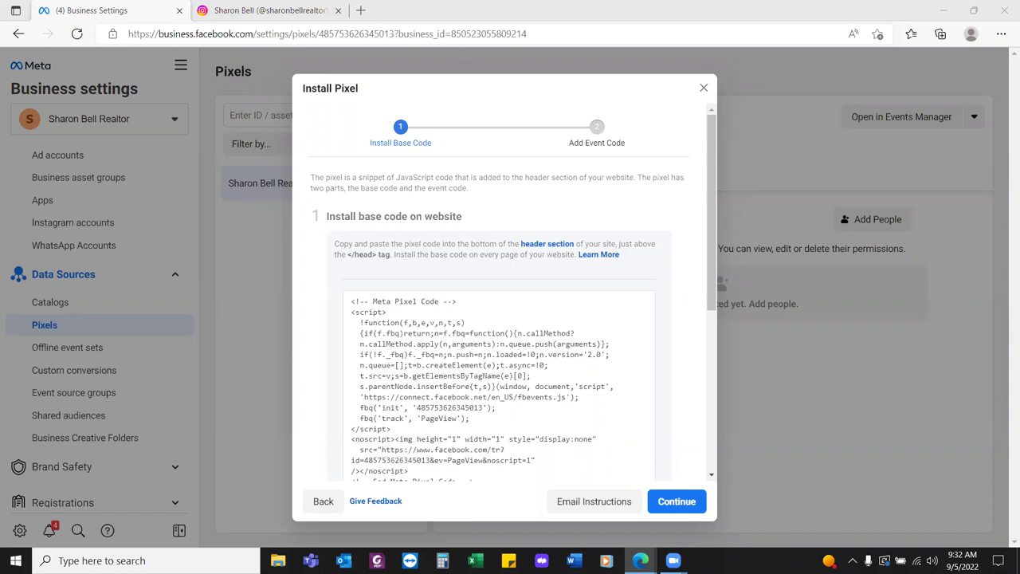
Copy the pixel base code again from the Install Pixel dialog's code box
left_click(557, 364)
Enable Automatic Advanced Matching, skip the event setup, and reload the pixel page
scroll(654, 438, "down", 3)
scroll(645, 430, "down", 1)
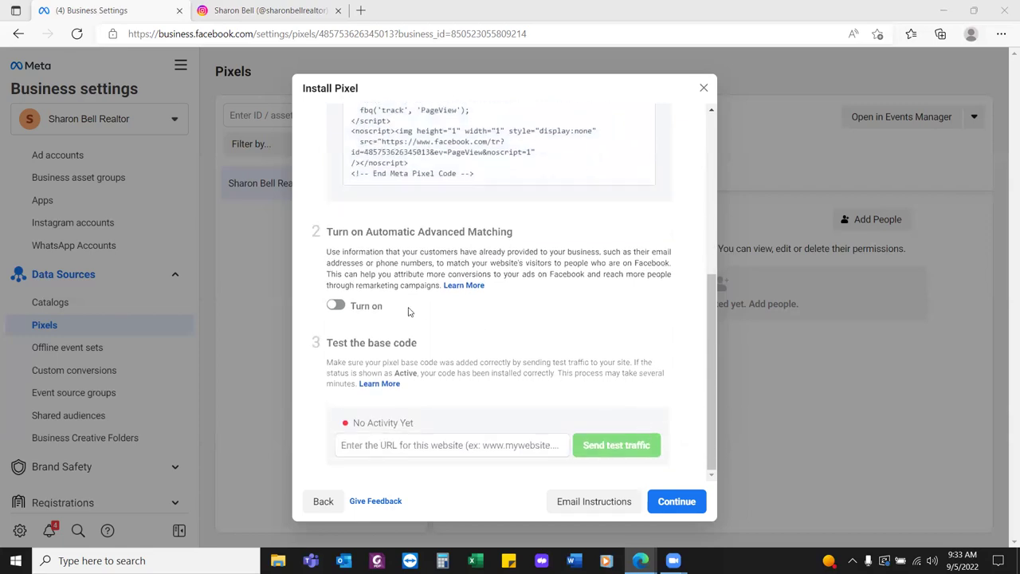
left_click(335, 306)
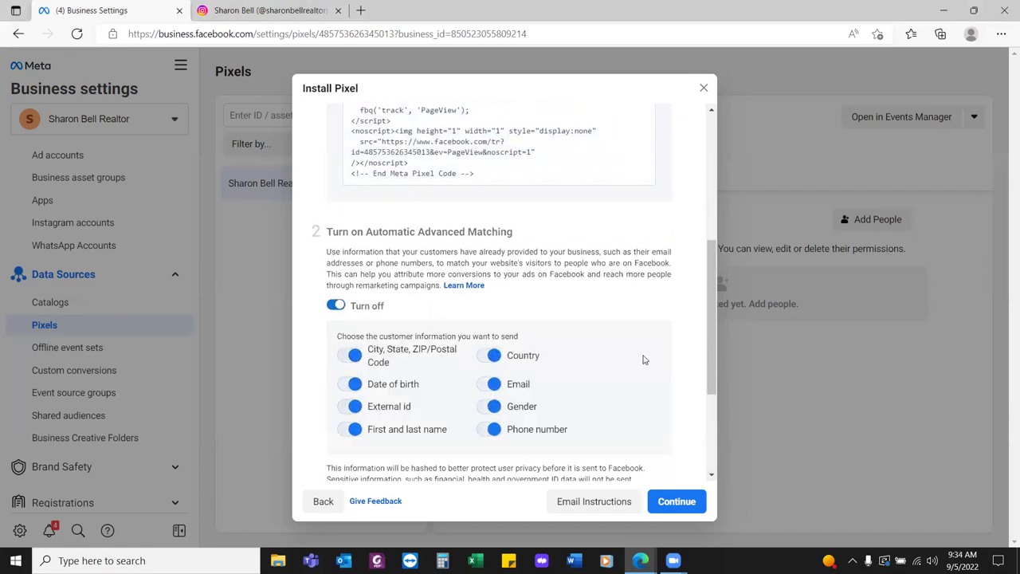
scroll(644, 360, "down", 2)
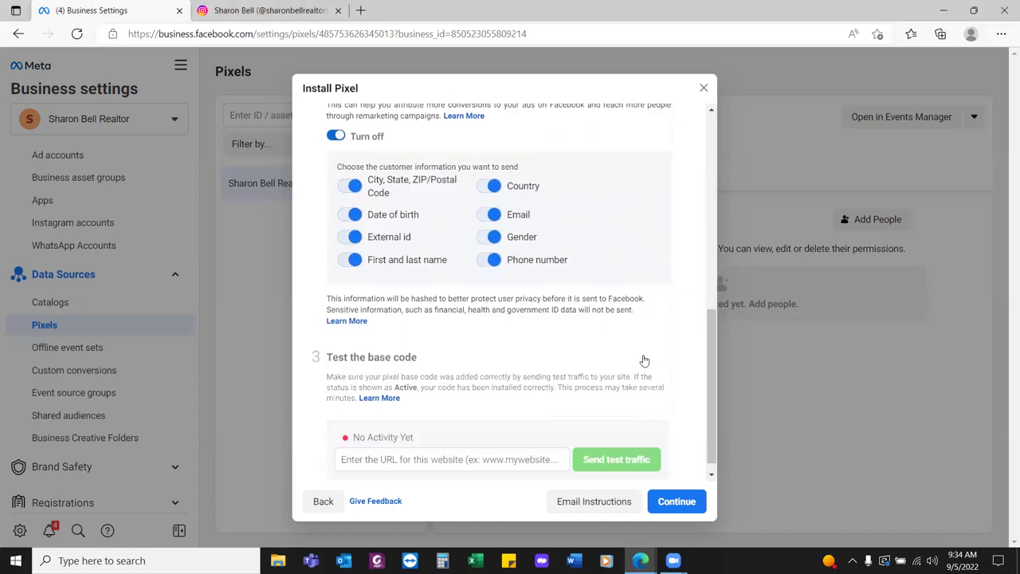
left_click(676, 502)
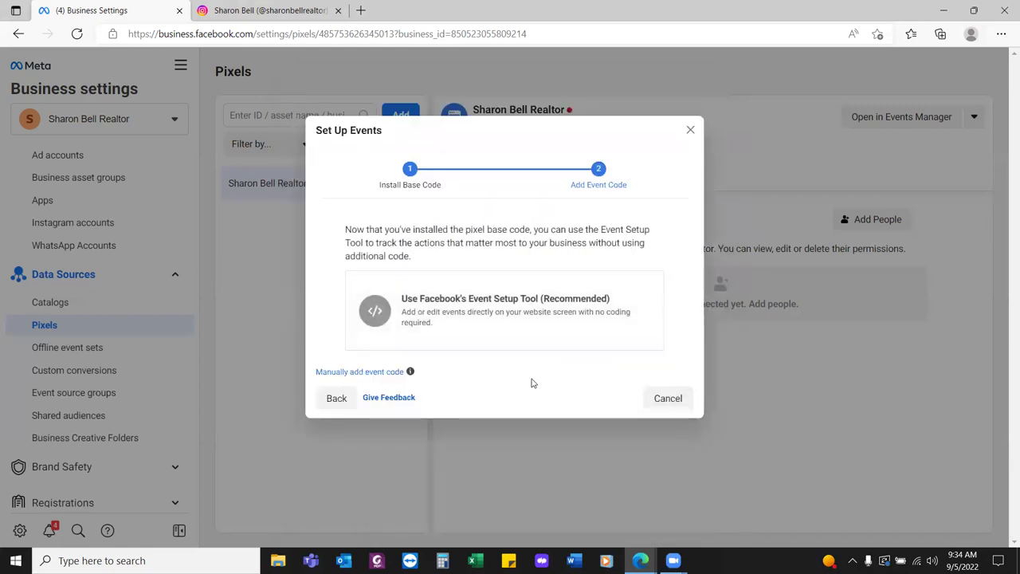
left_click(661, 395)
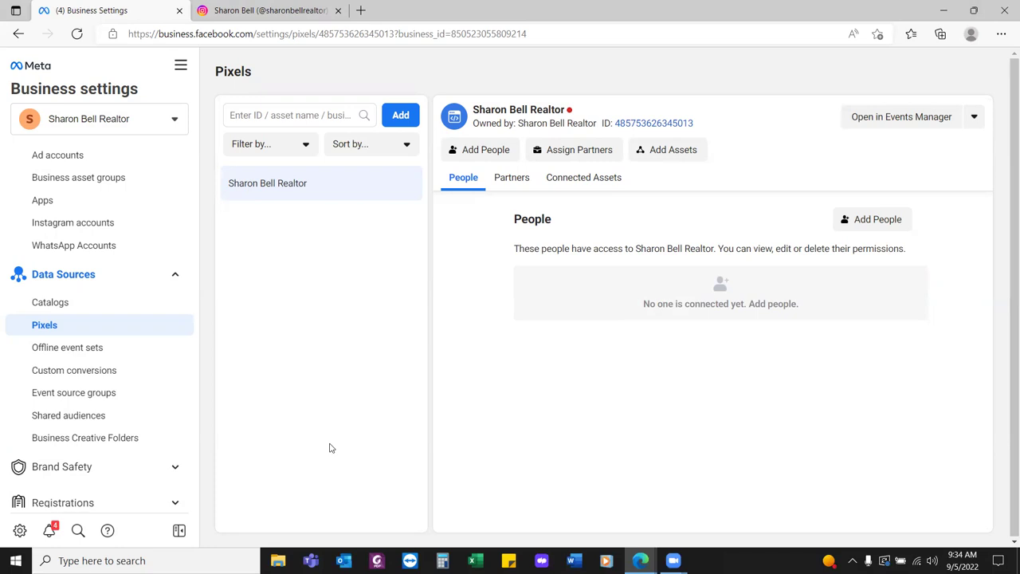
left_click(76, 42)
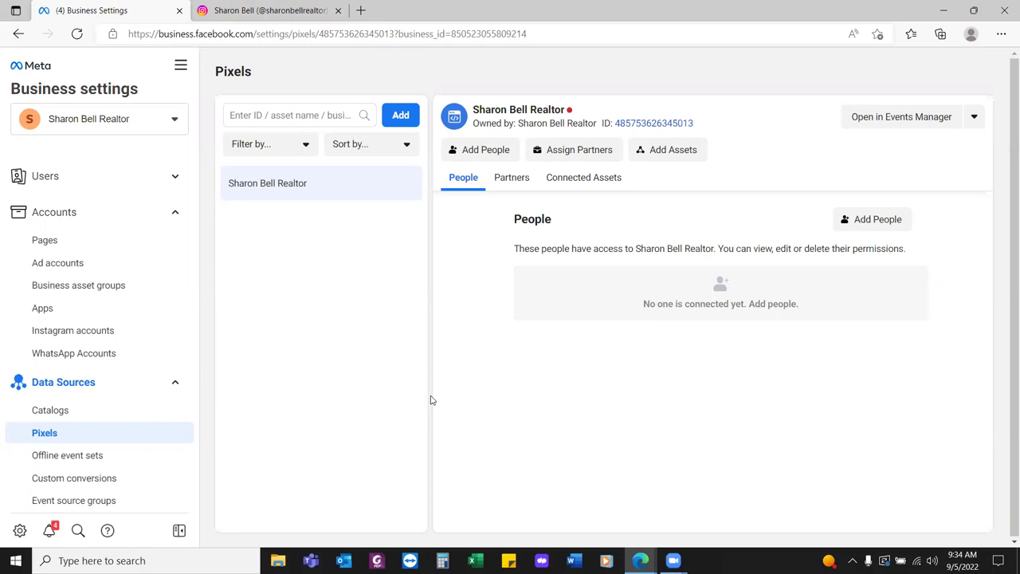
mouse_move(569, 111)
Give the listed person Manage Pixel access to the pixel
left_click(868, 224)
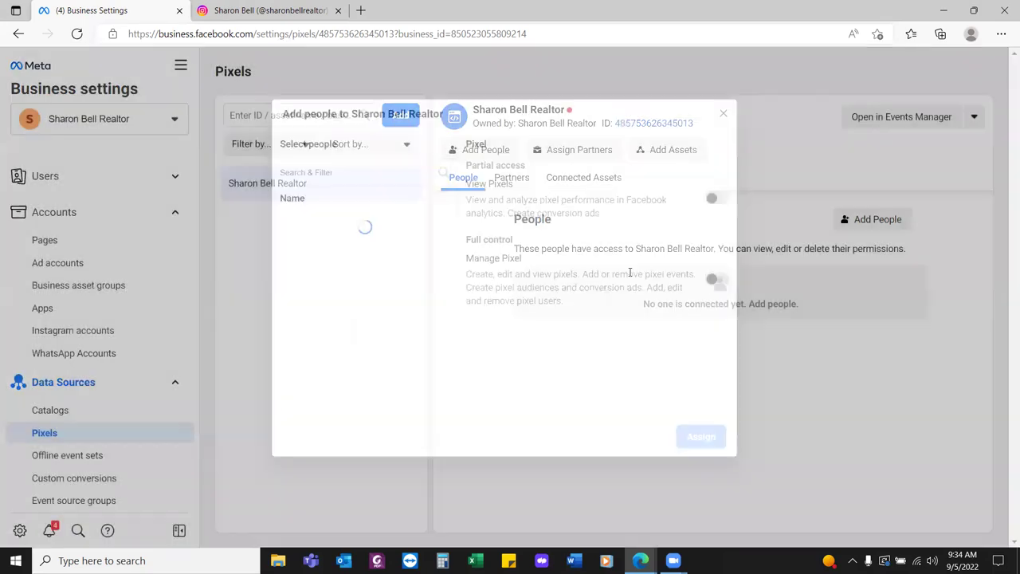
left_click(443, 228)
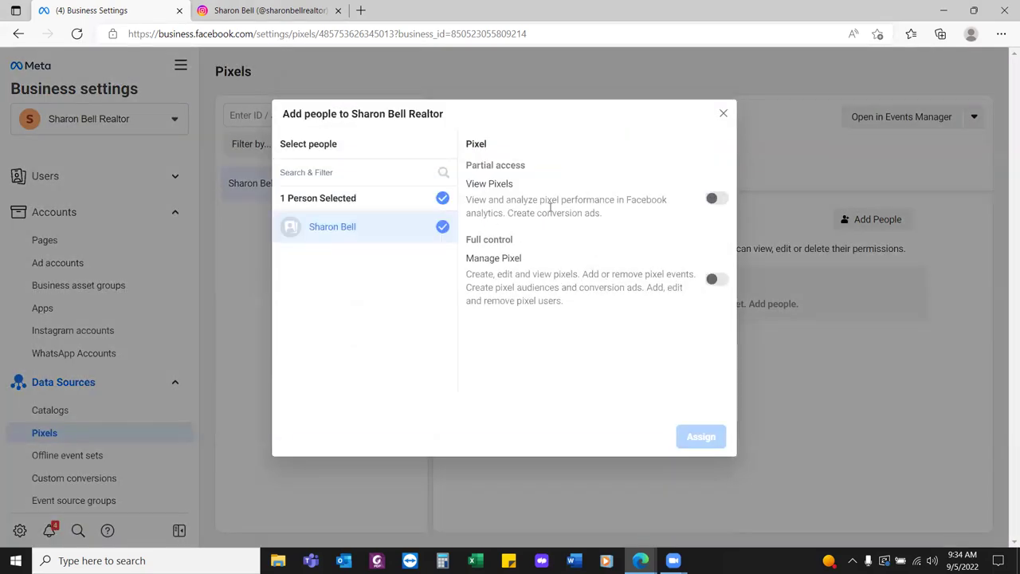
left_click(722, 280)
left_click(703, 438)
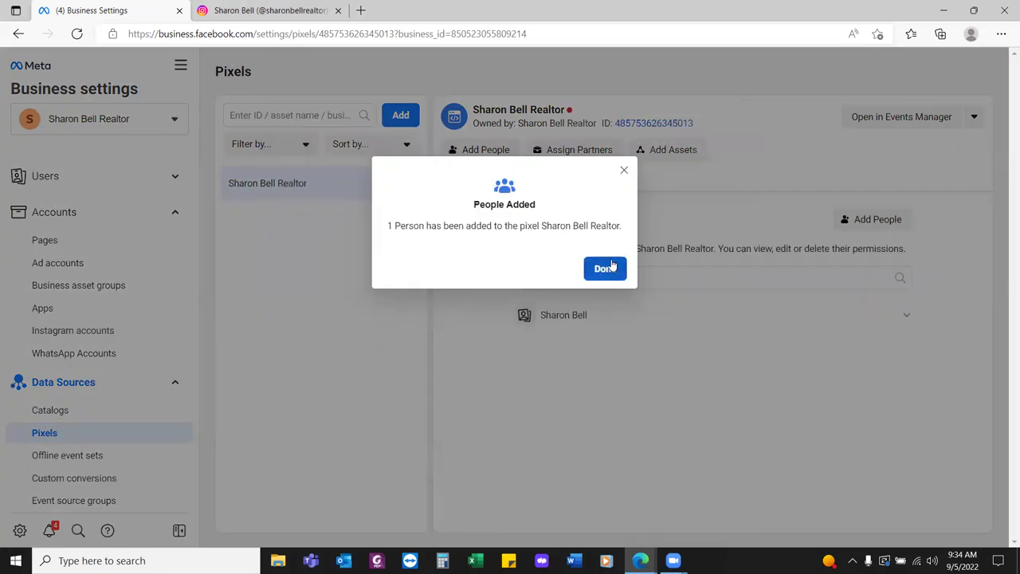
left_click(605, 267)
Connect the business's ad account to the pixel as an asset
left_click(667, 153)
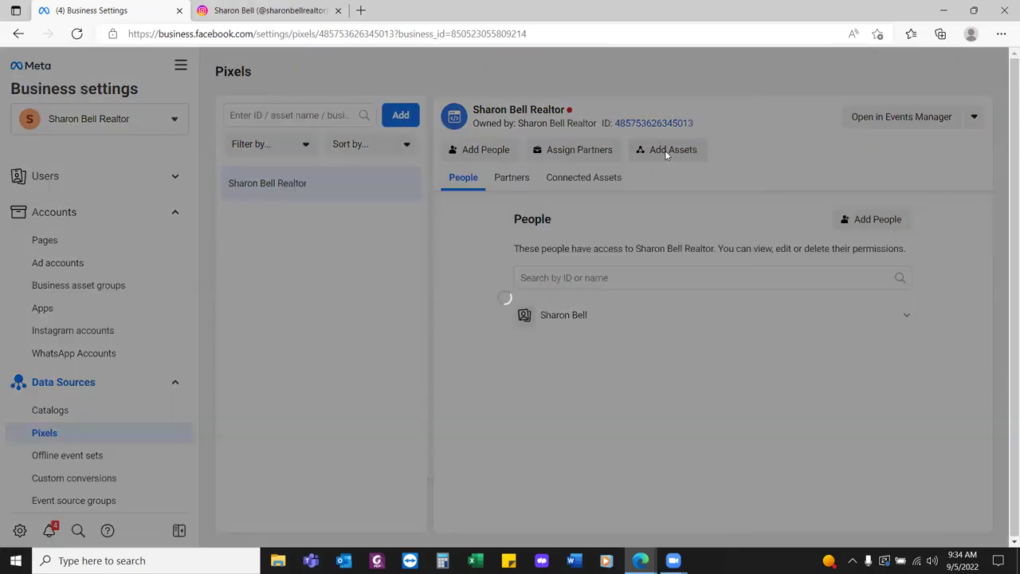
left_click(705, 227)
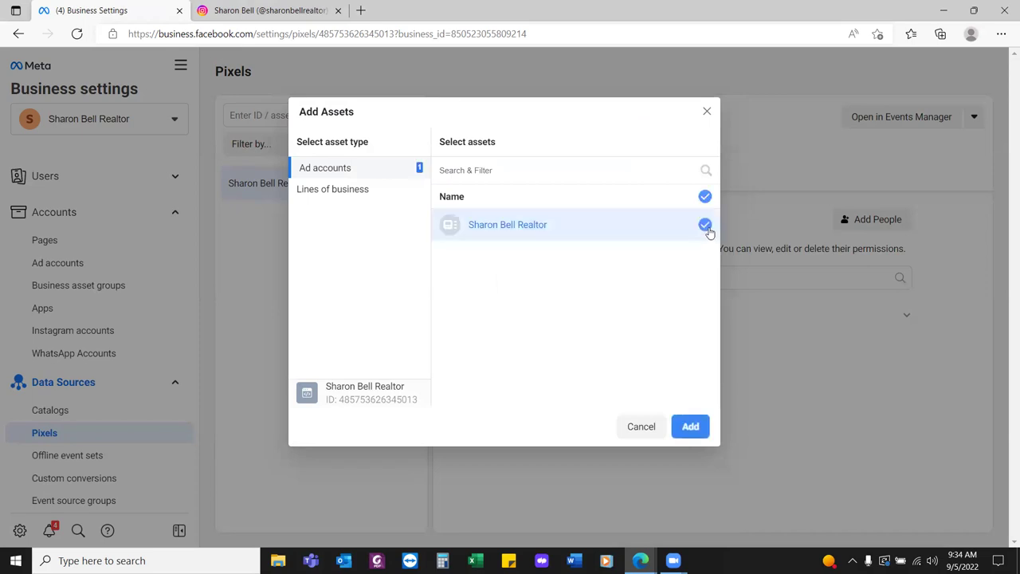
left_click(690, 426)
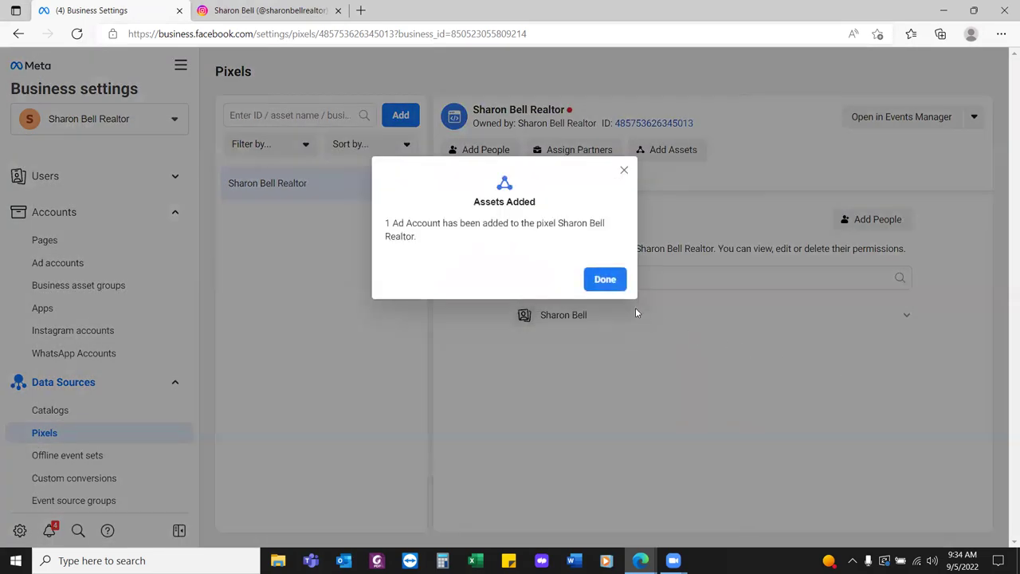
left_click(612, 282)
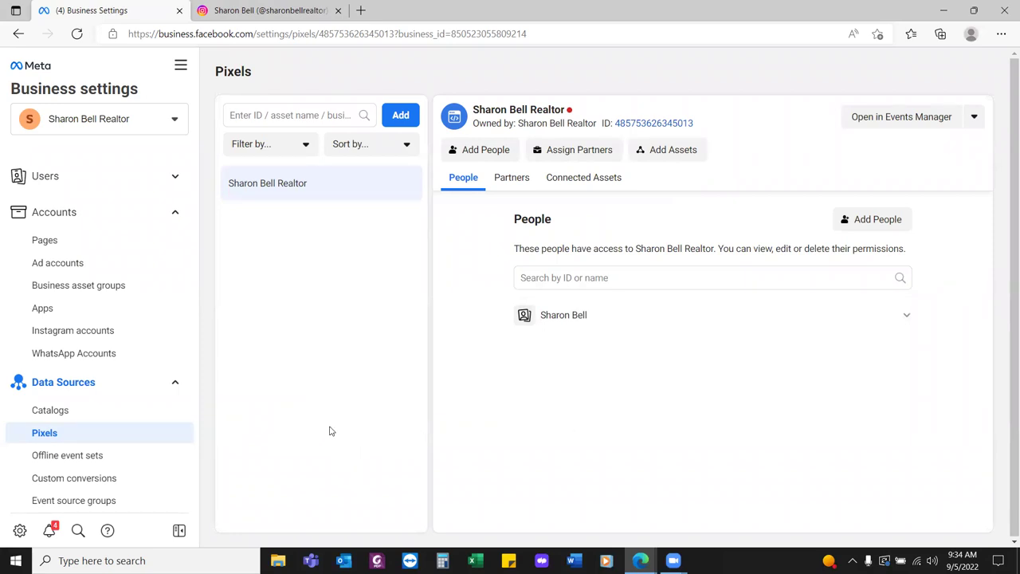
scroll(94, 431, "down", 3)
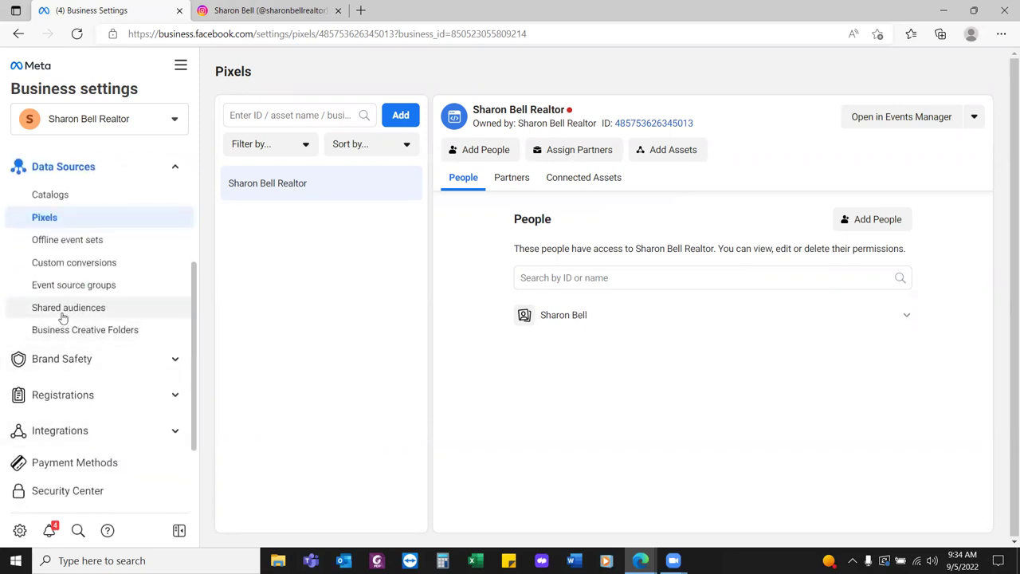
Expand Brand Safety in the sidebar and open the Domains page, which lists no domains
left_click(58, 360)
scroll(70, 386, "down", 1)
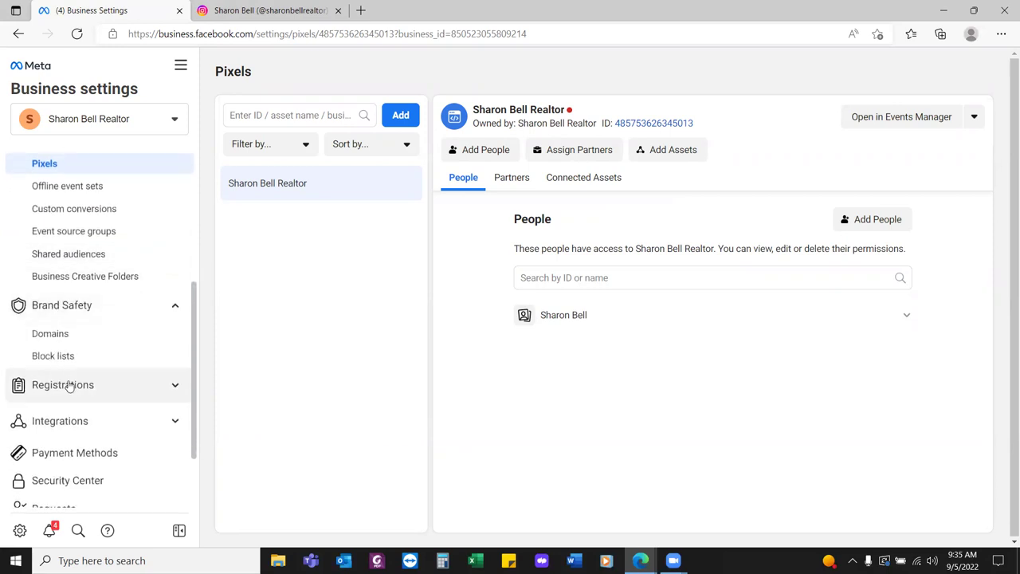
left_click(80, 333)
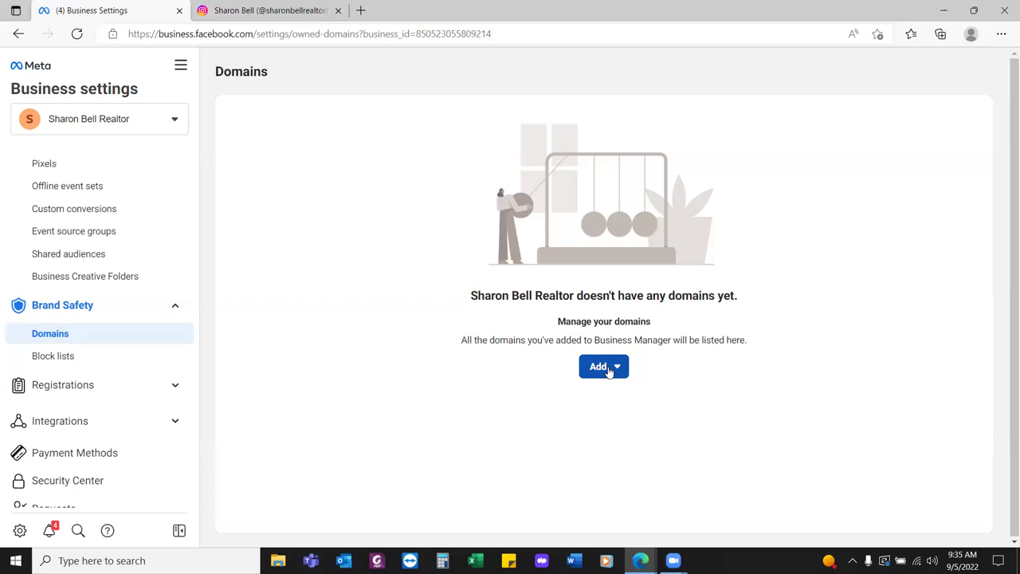
Create a new business domain for the realtor's site, correcting the entry to end in .com
left_click(608, 372)
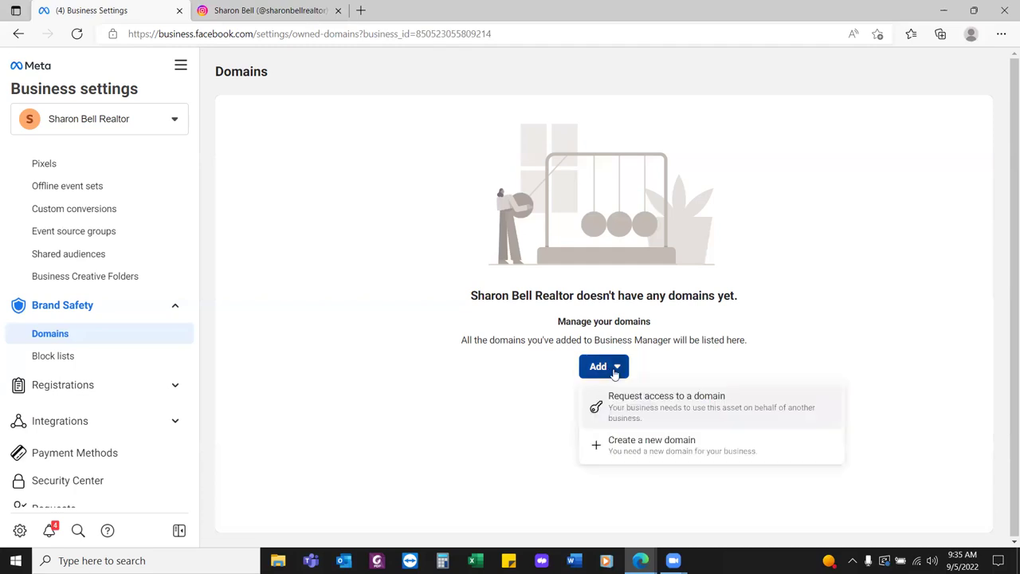
left_click(673, 450)
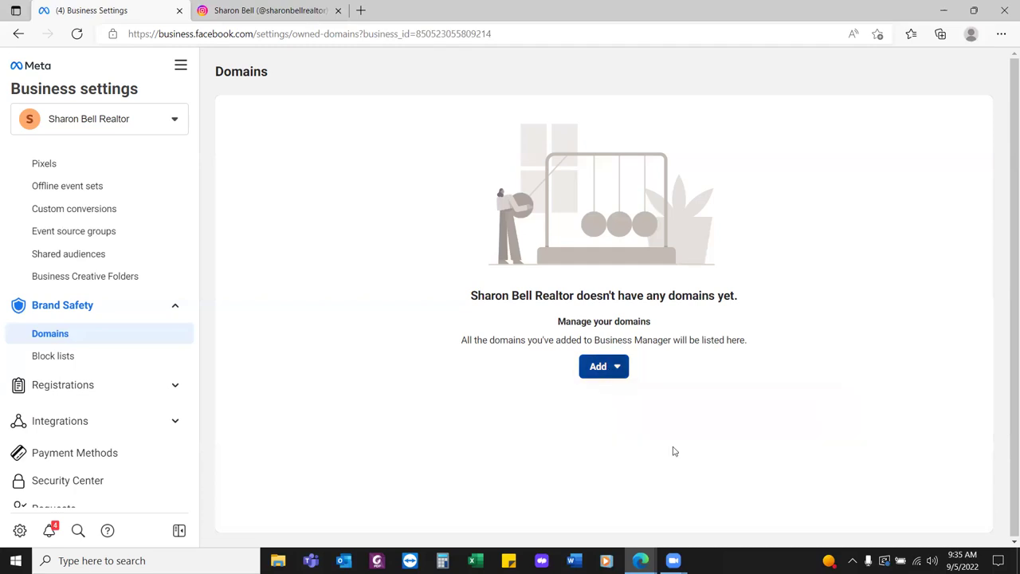
left_click(502, 256)
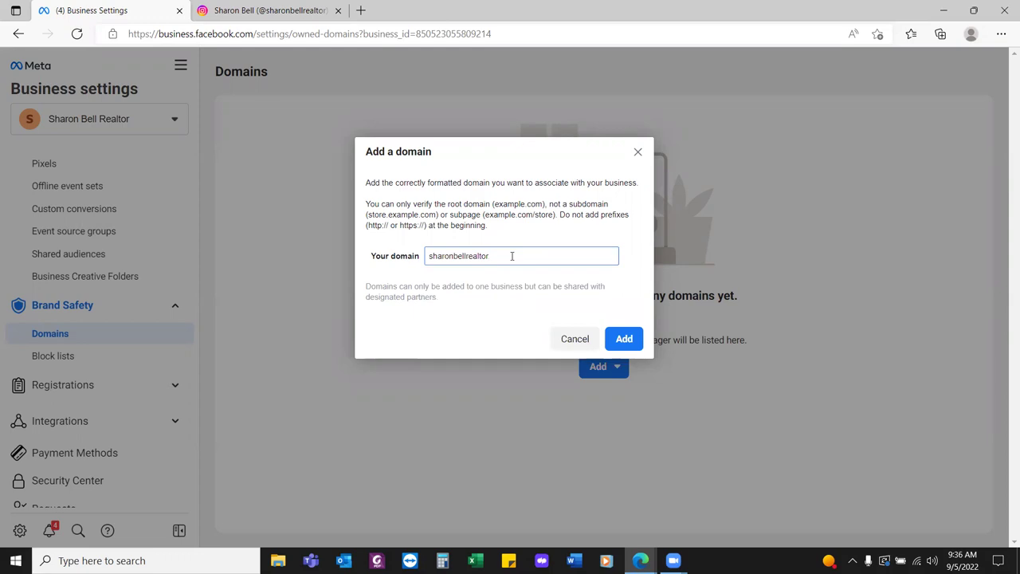
left_click(628, 339)
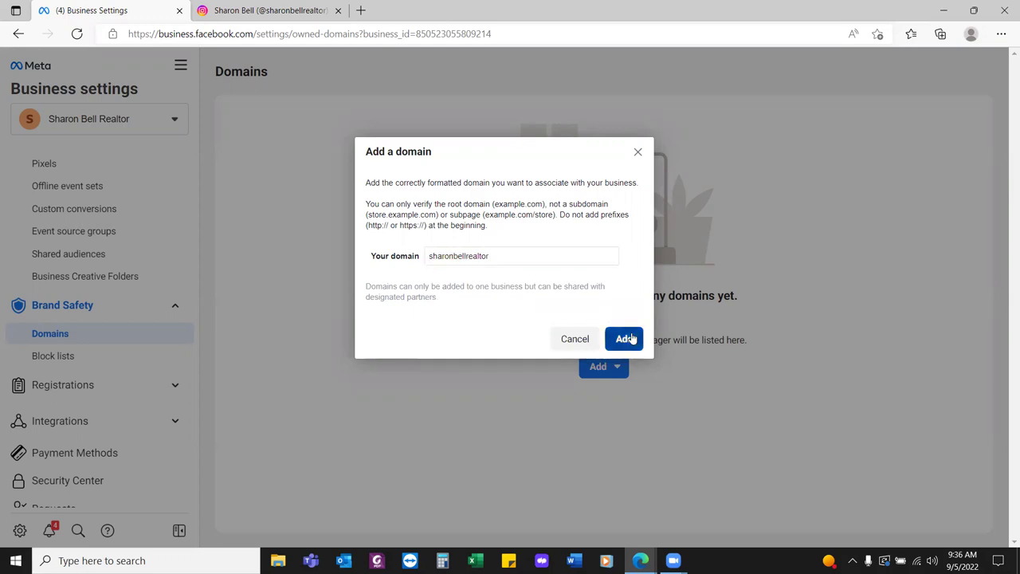
left_click(545, 250)
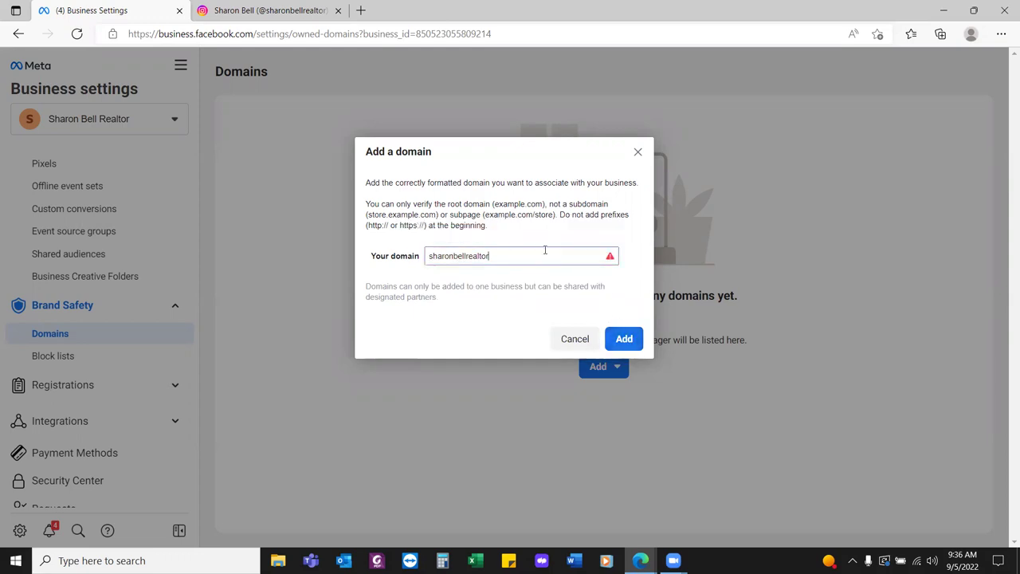
type(".com")
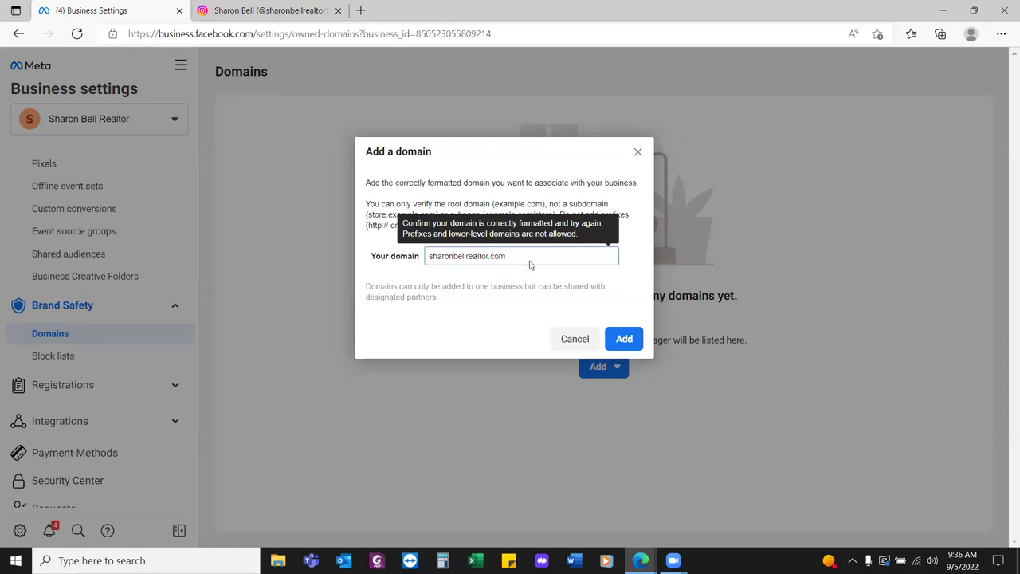
left_click(632, 342)
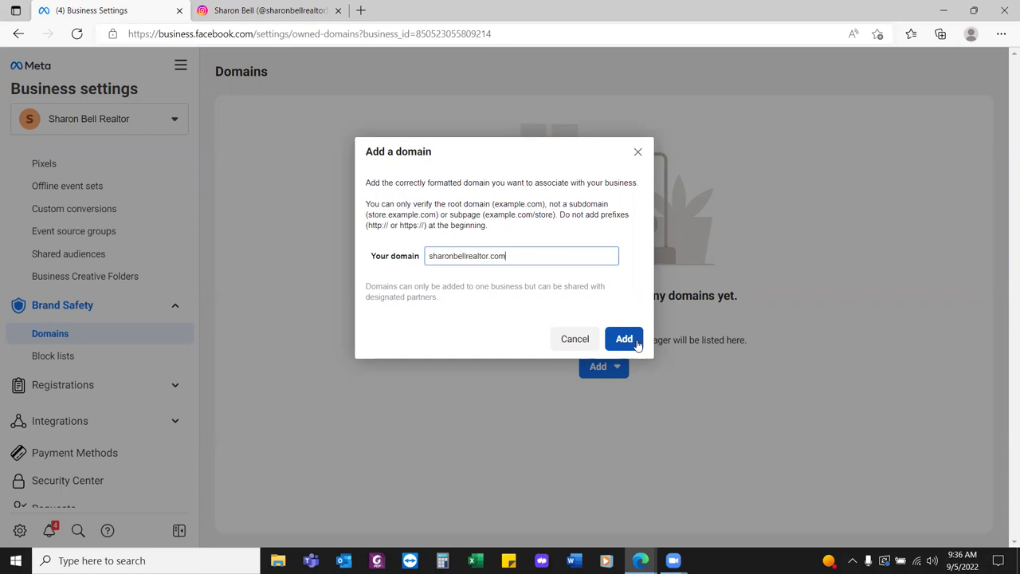
left_click(625, 342)
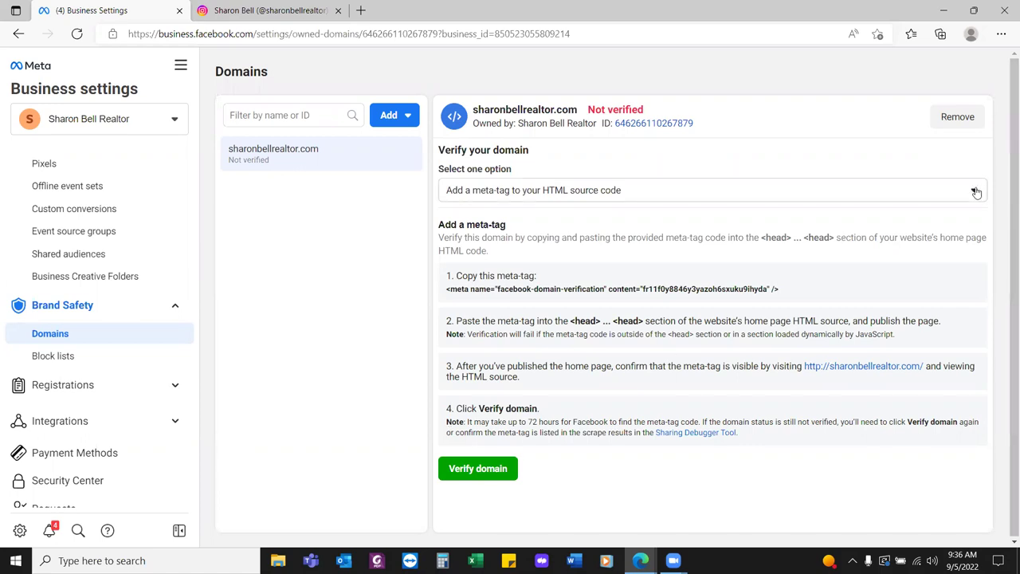
Switch domain verification to the DNS TXT record method and copy its verification code
left_click(974, 191)
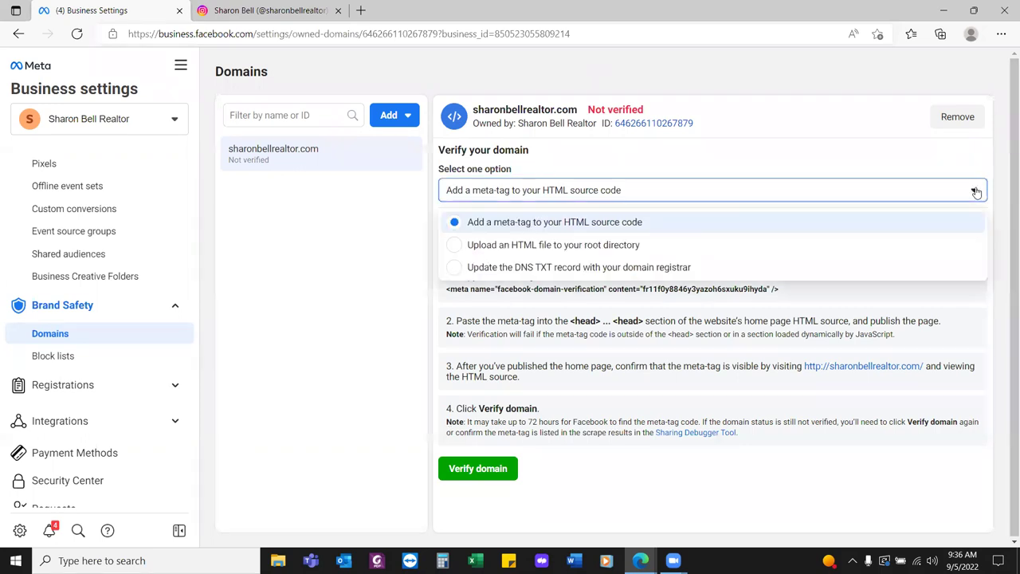
left_click(668, 265)
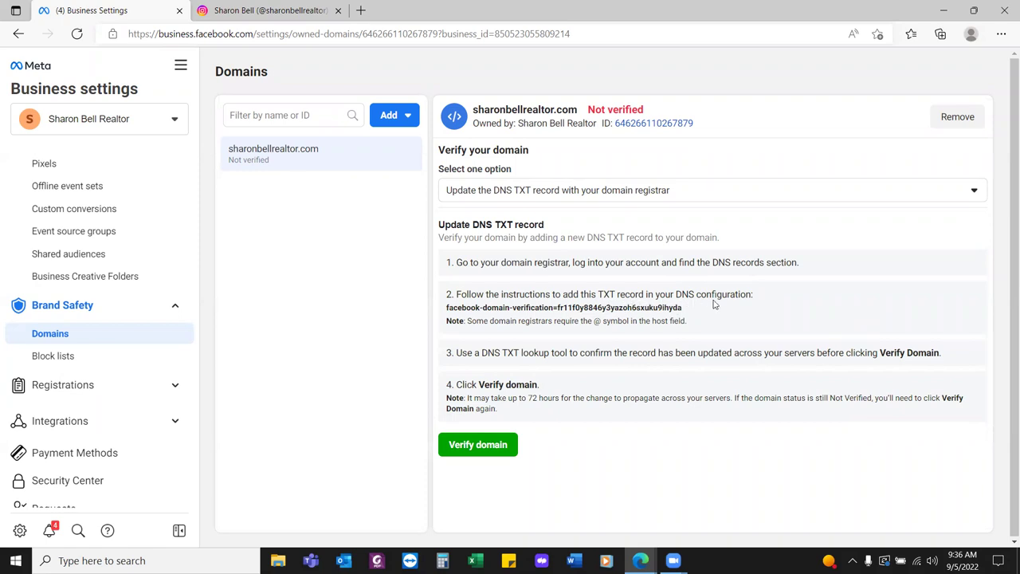
left_click(587, 312)
left_click(587, 312)
left_click(361, 10)
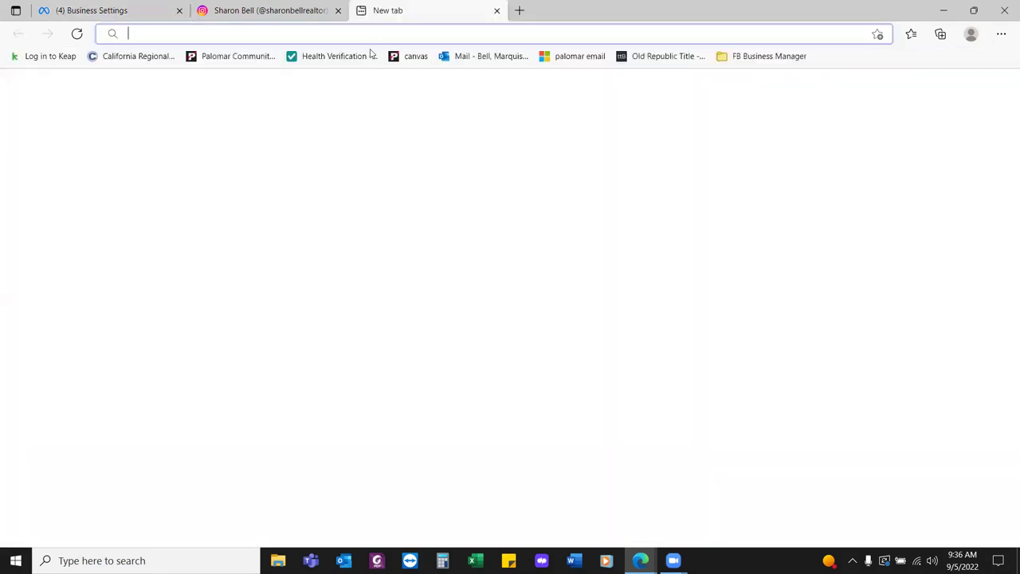
Start entering godaddy in the new tab's address bar to reach the domain's DNS Management
type("go")
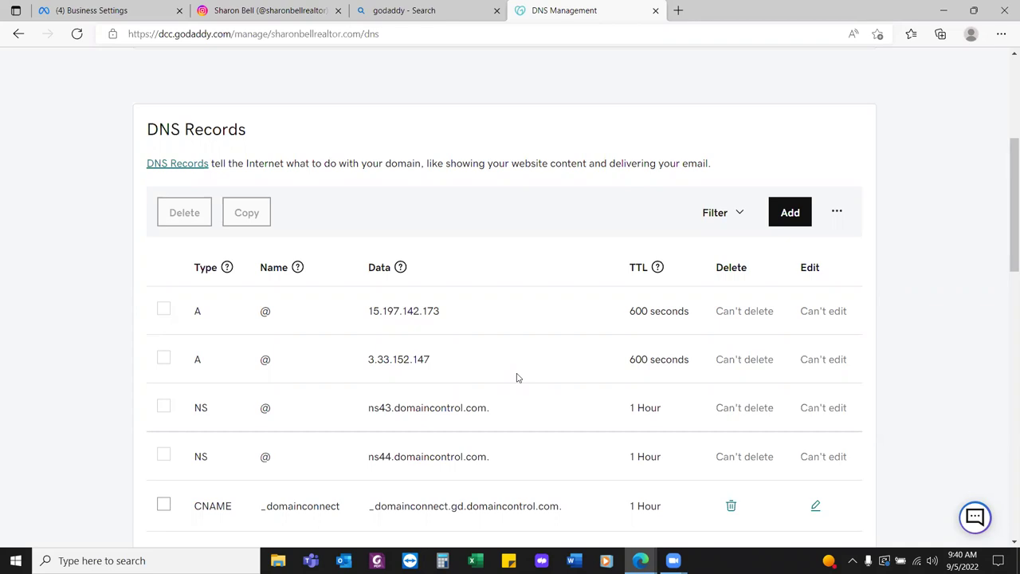
Save a TXT record named @ holding the pasted Meta verification code, then close the tab
left_click(803, 218)
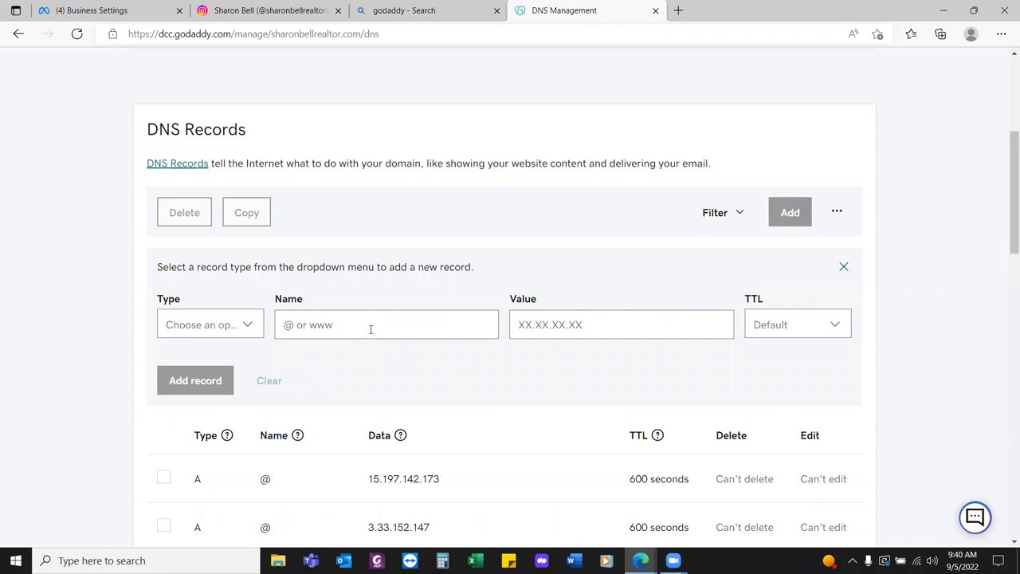
left_click(240, 329)
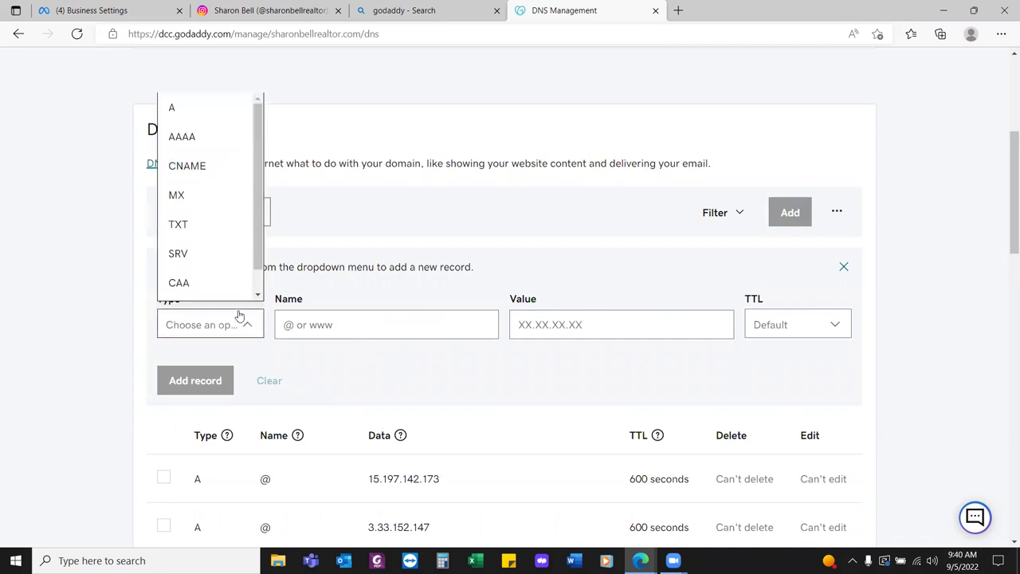
left_click(209, 223)
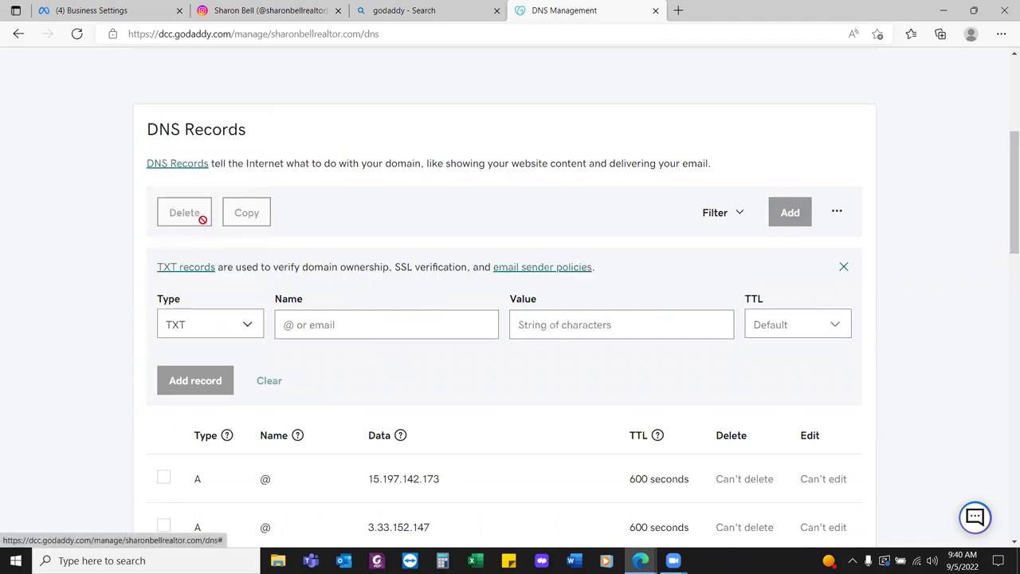
left_click(346, 325)
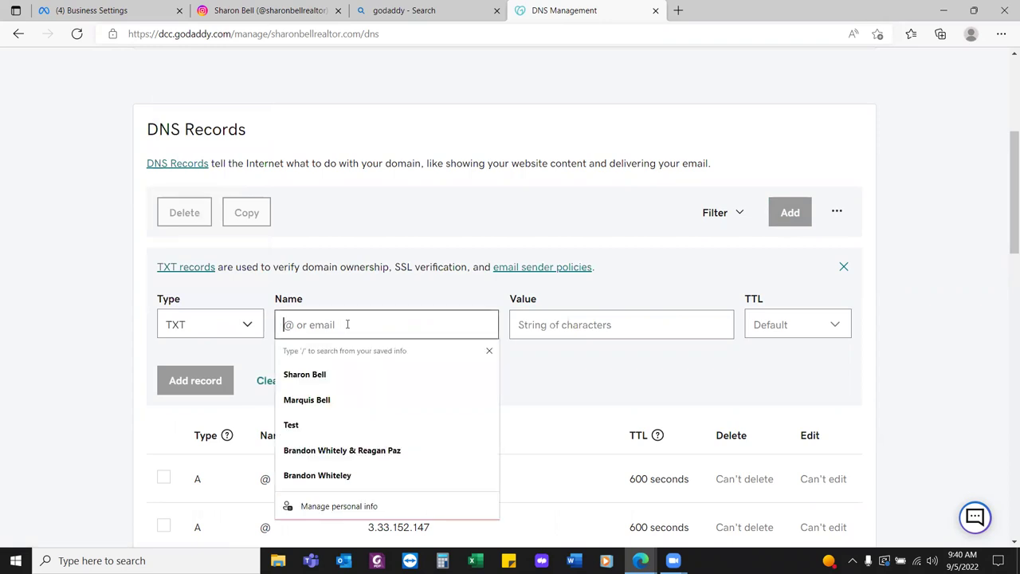
type("@")
left_click(612, 323)
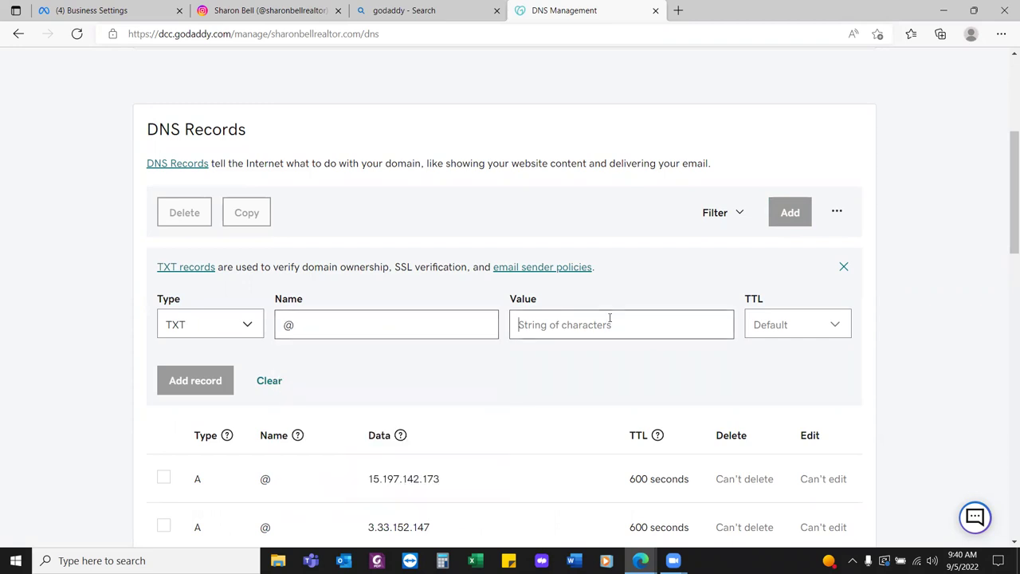
key("ctrl+v")
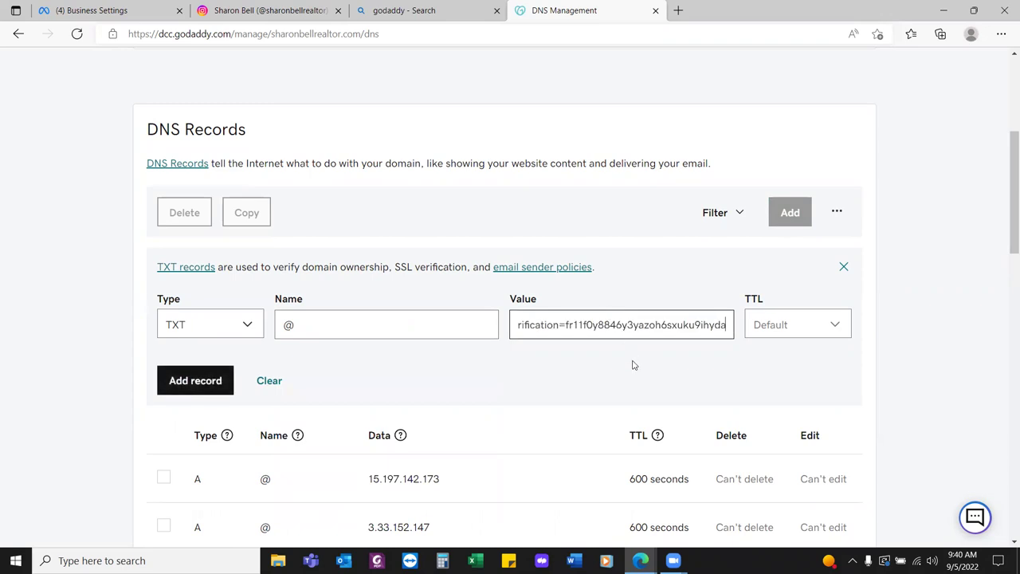
left_click(177, 389)
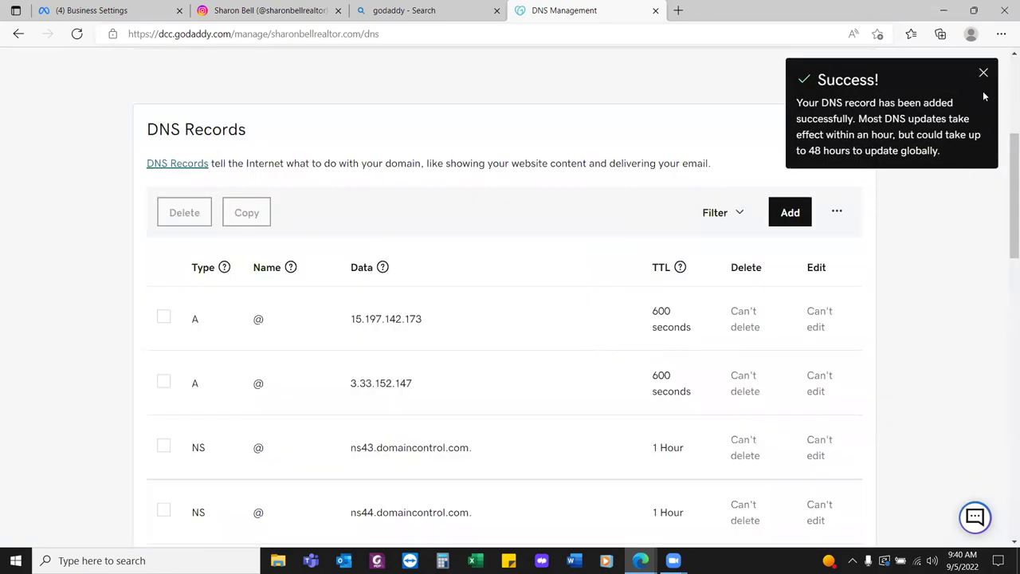
left_click(984, 75)
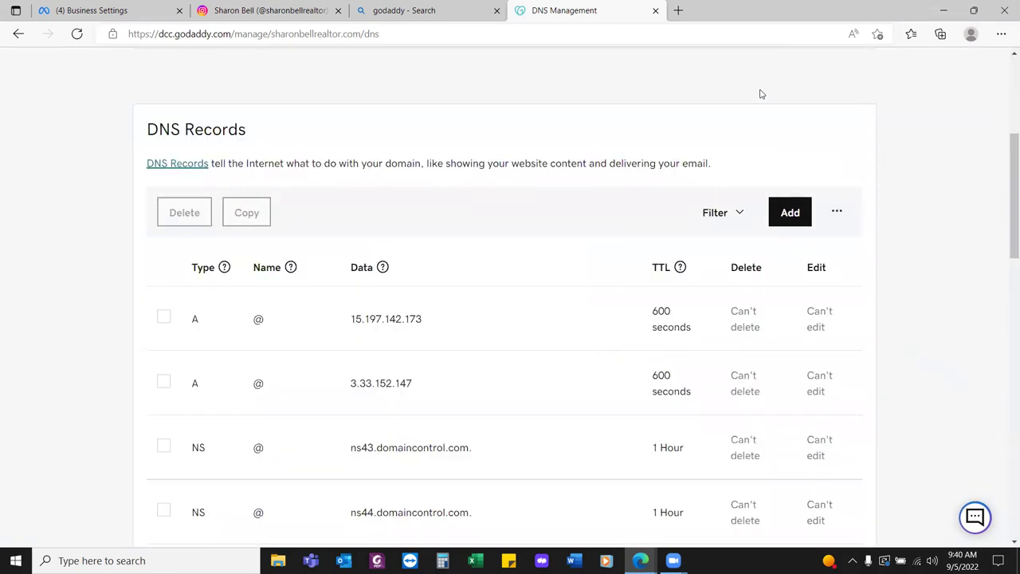
left_click(657, 10)
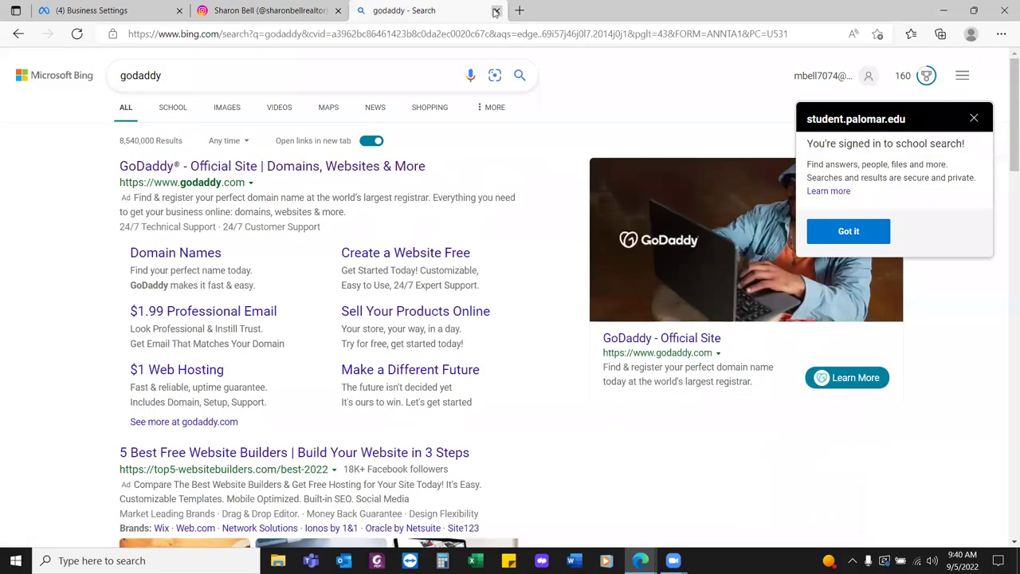
Back in Business Settings, verify the domain against the new TXT record
left_click(496, 10)
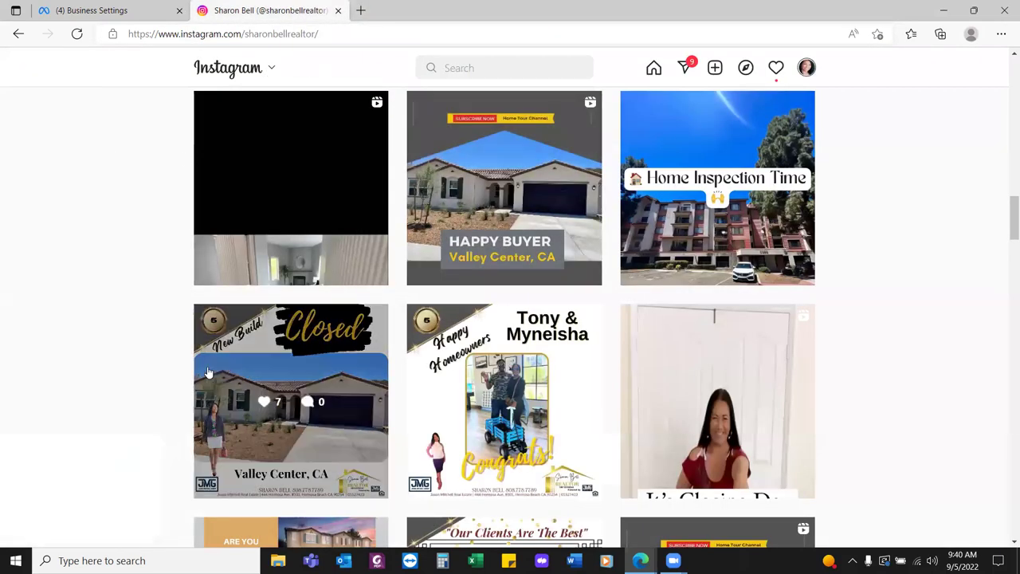
left_click(120, 10)
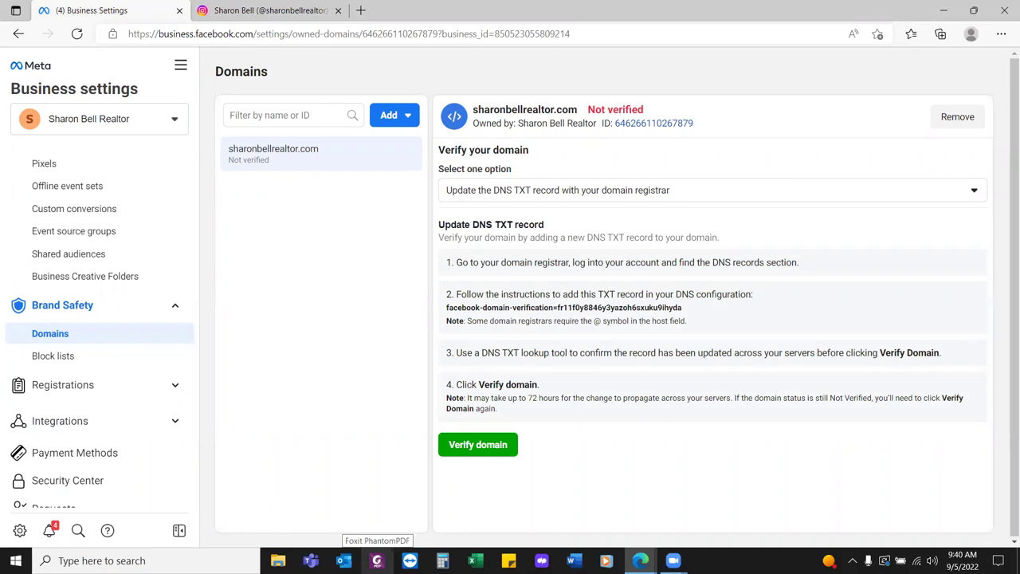
left_click(482, 446)
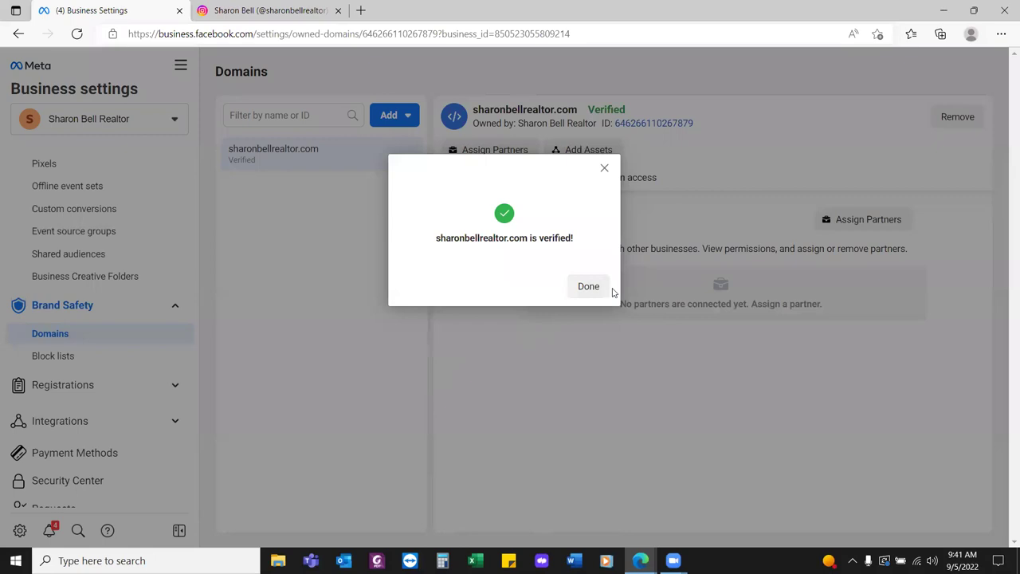
left_click(589, 287)
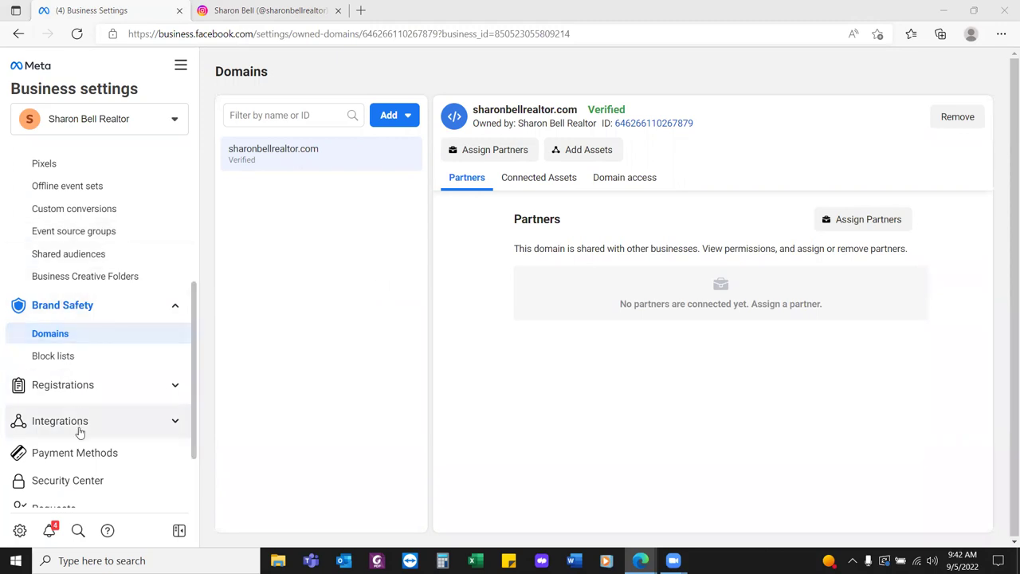
scroll(79, 432, "down", 2)
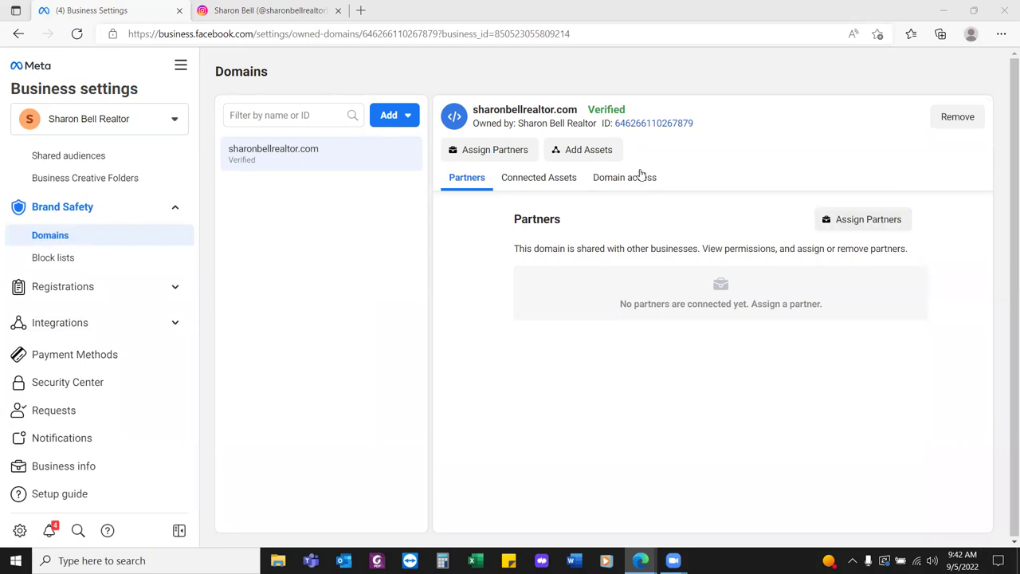
Link the business's classic Facebook Page to the domain, then go to Business info
left_click(574, 149)
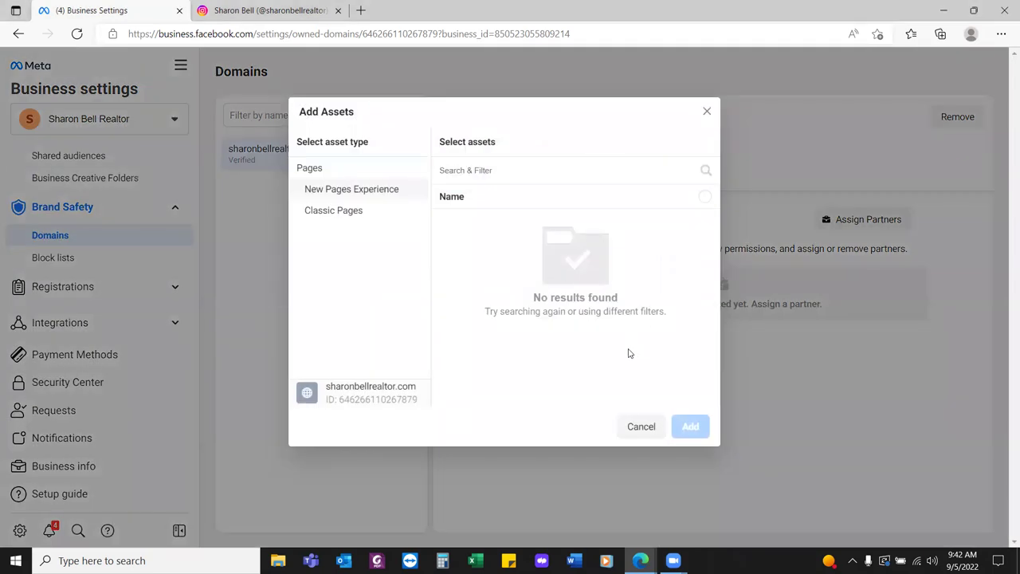
left_click(353, 214)
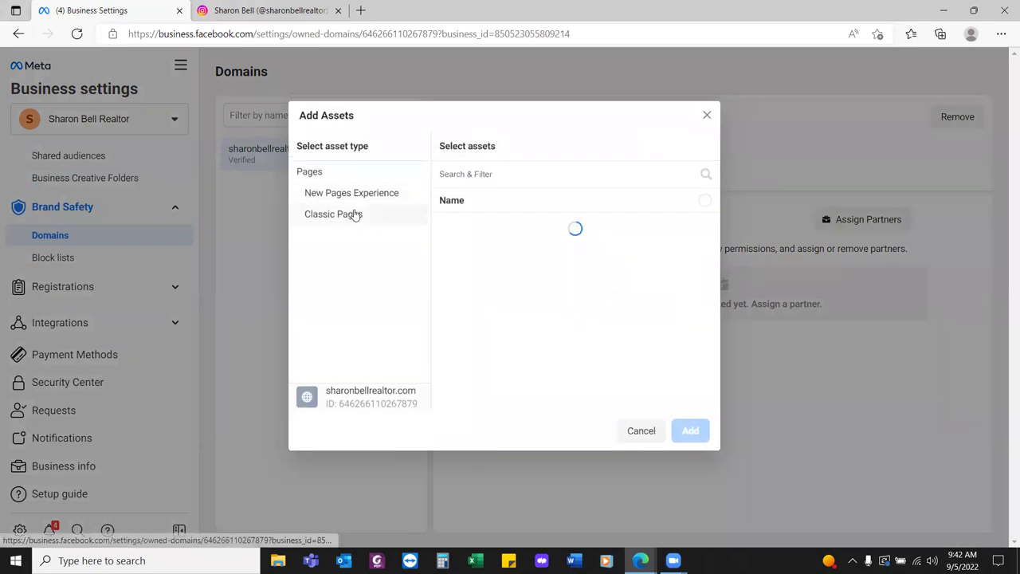
left_click(698, 228)
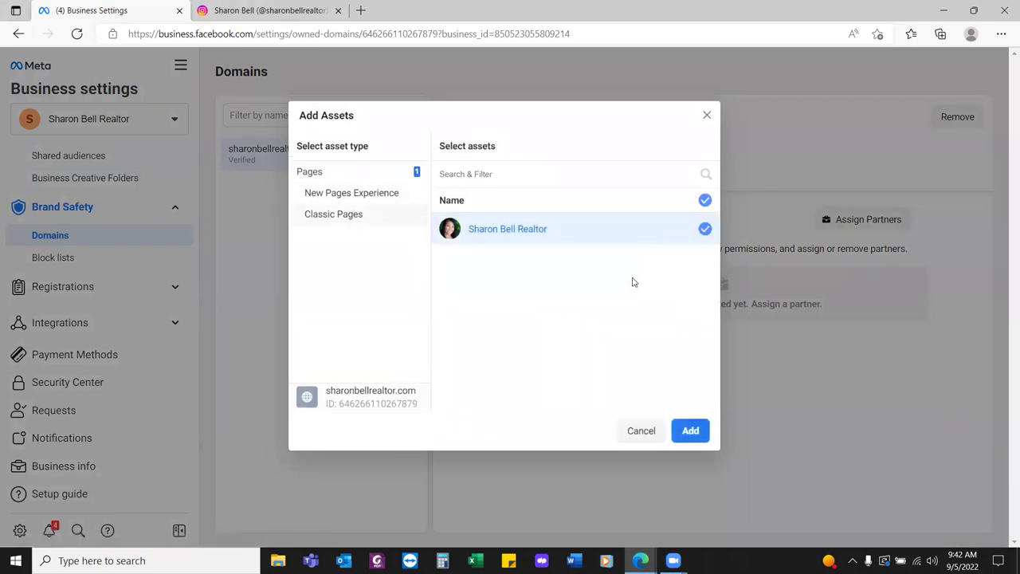
left_click(699, 435)
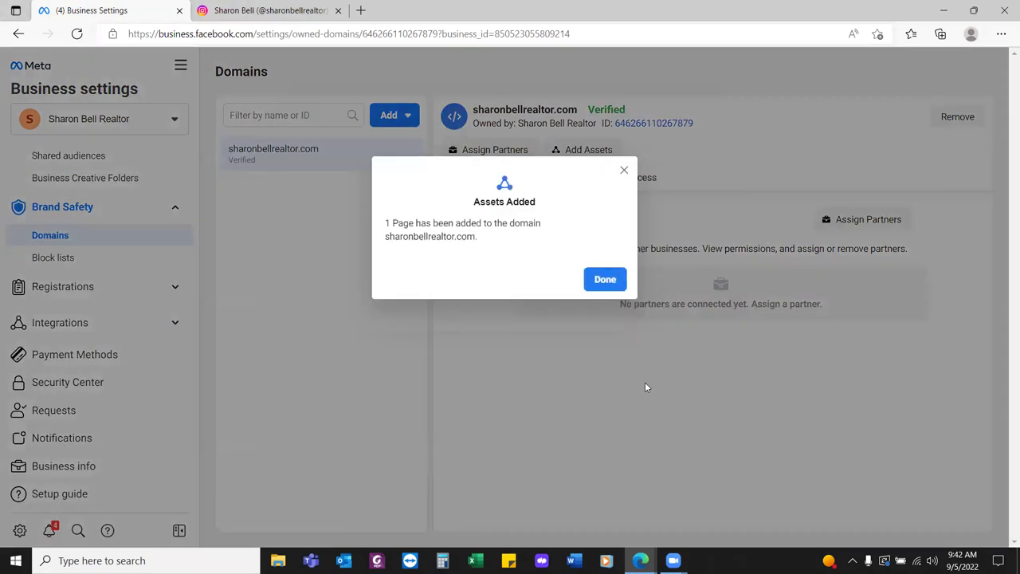
left_click(600, 281)
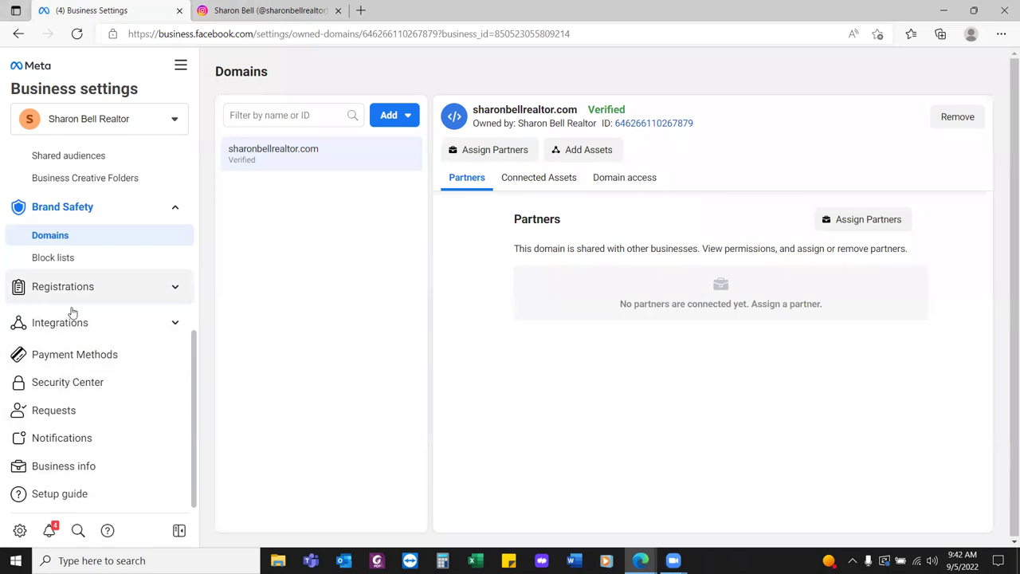
left_click(74, 469)
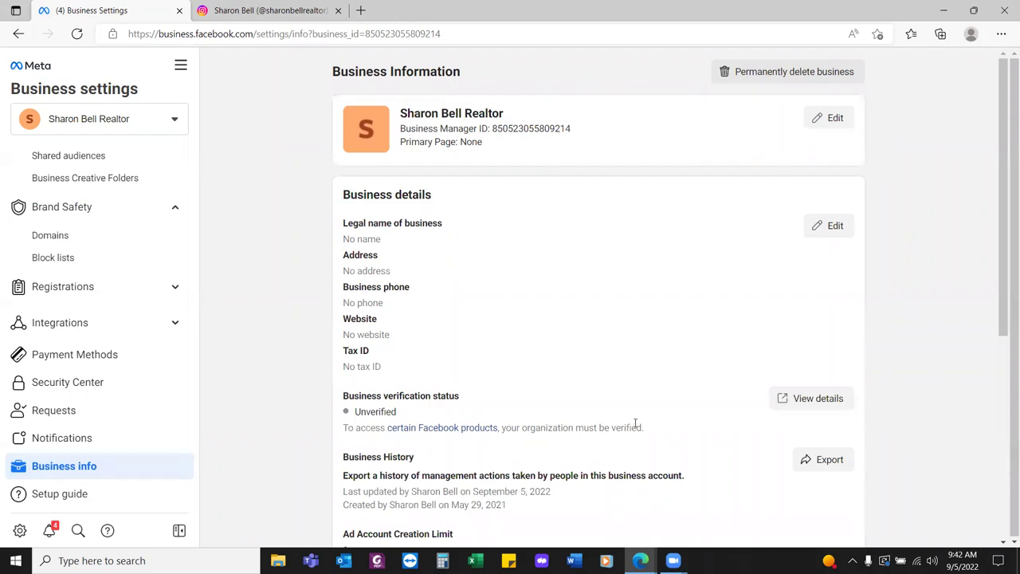
Fill in the business details with the realtor's legal business name and street address
left_click(825, 228)
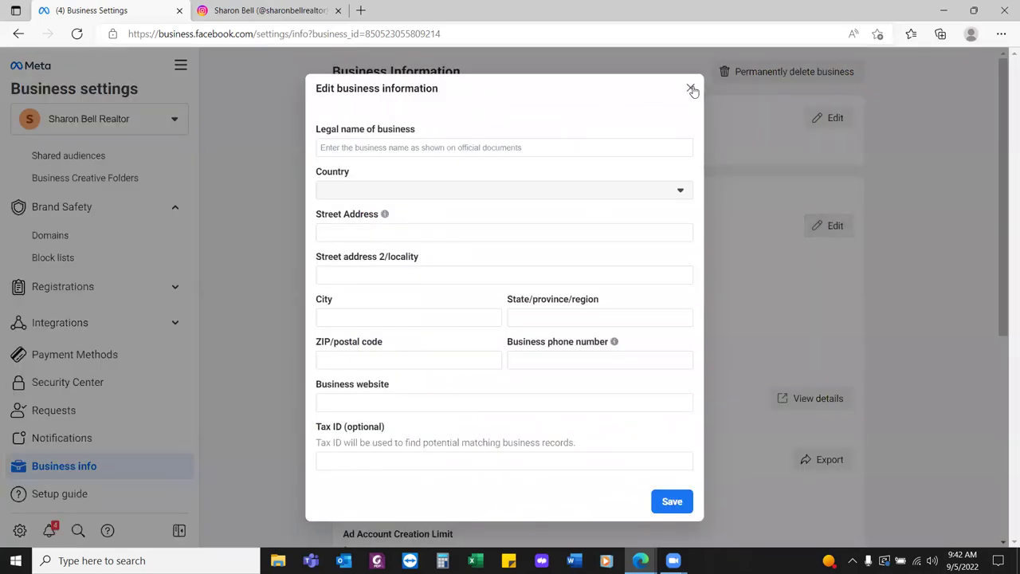
left_click(376, 147)
triple_click(499, 105)
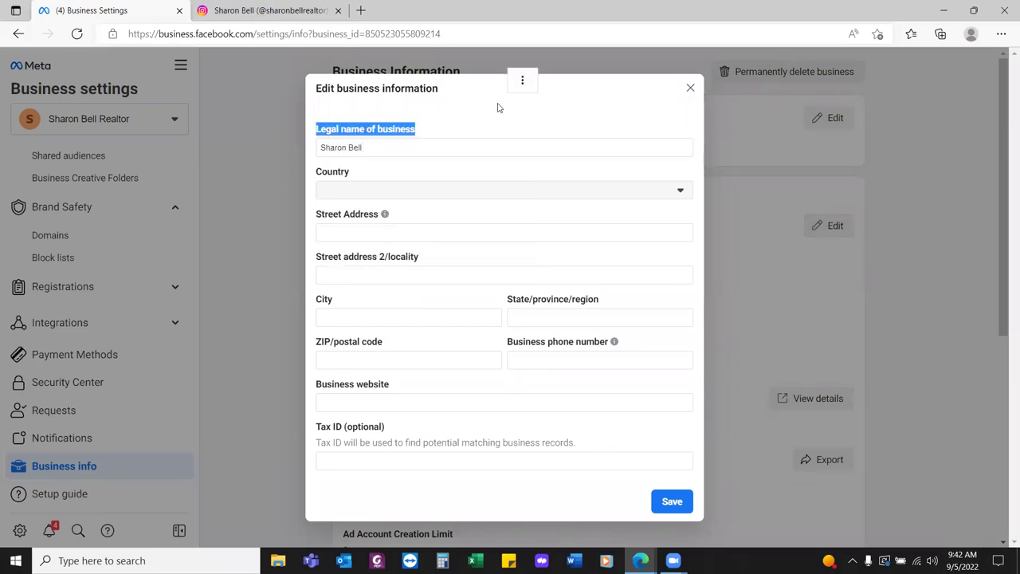
left_click(415, 147)
type("Realtor")
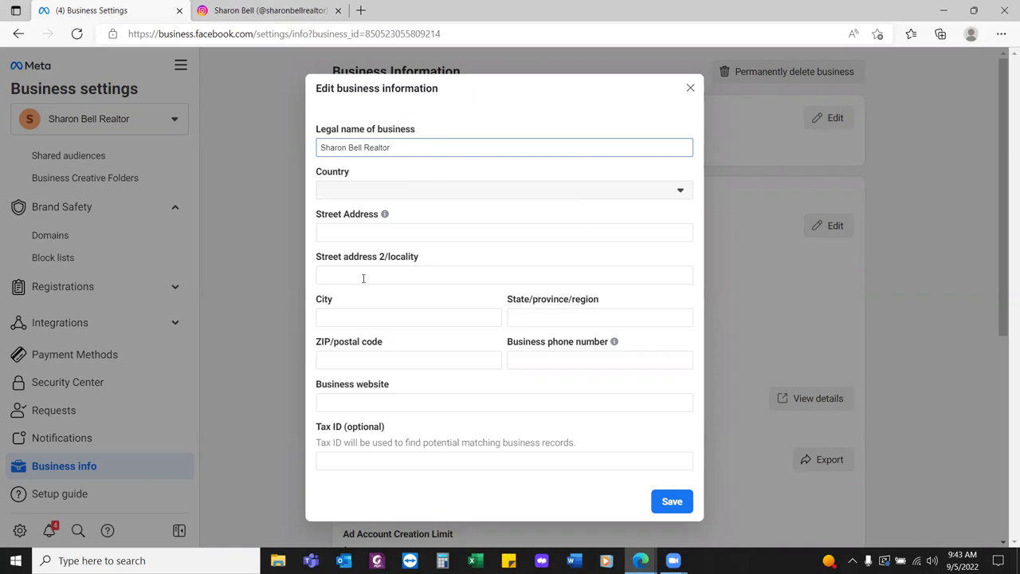
left_click(358, 231)
type("216")
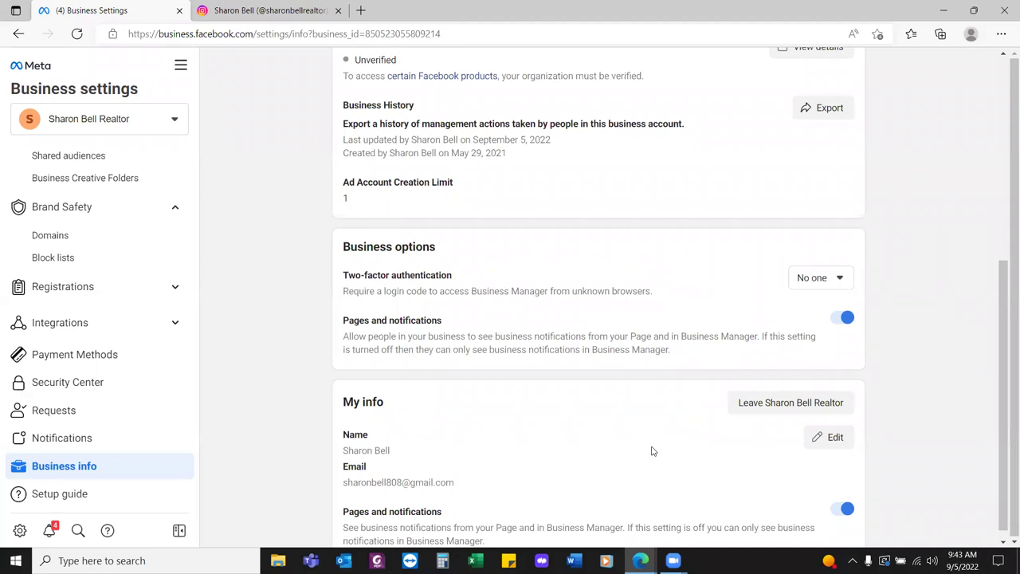
scroll(652, 451, "down", 1)
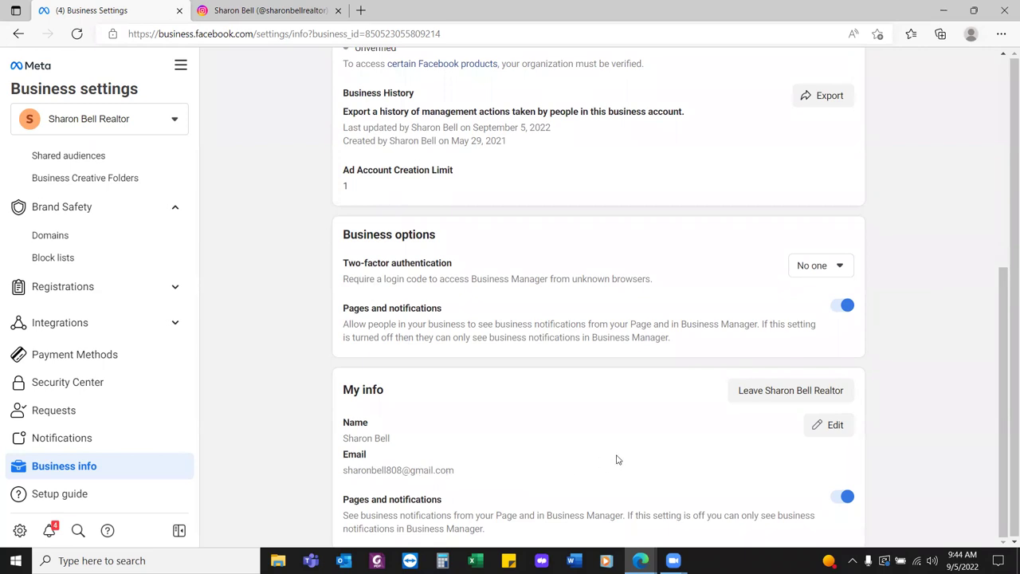
scroll(616, 460, "up", 5)
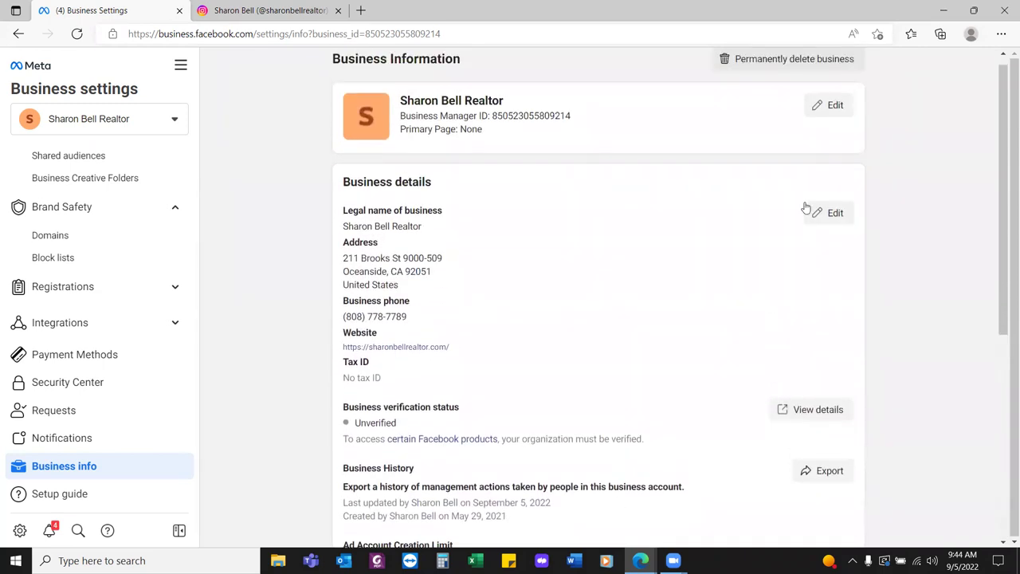
Search for the realtor's Facebook Page, select it as Primary Page, and save
left_click(829, 118)
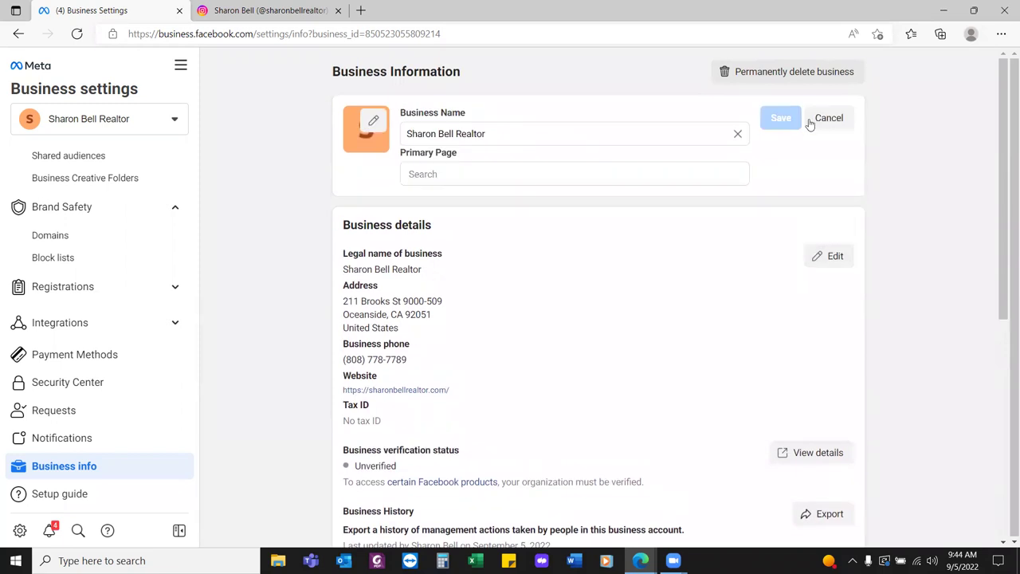
left_click(583, 174)
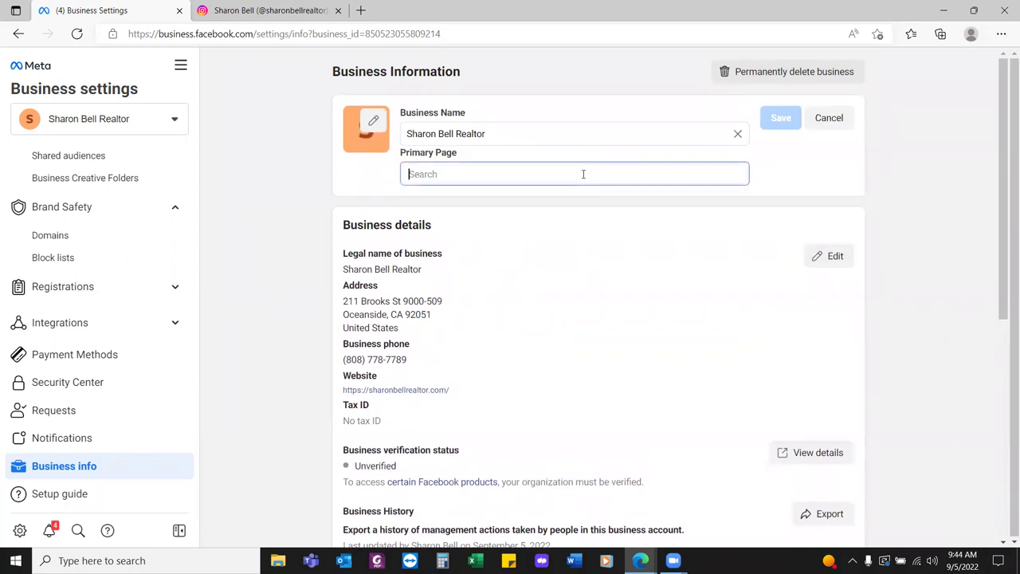
type("Sharon")
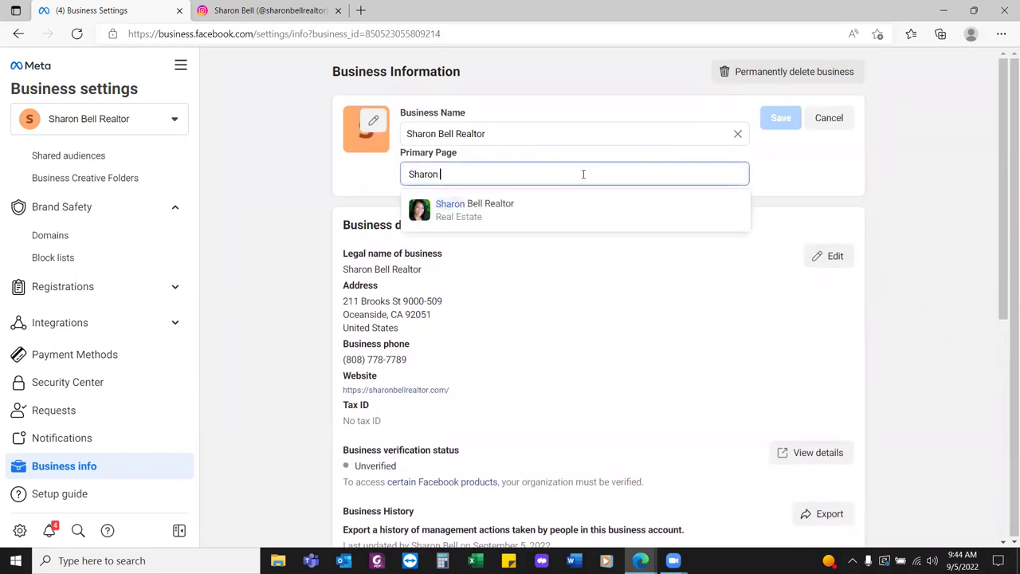
left_click(494, 205)
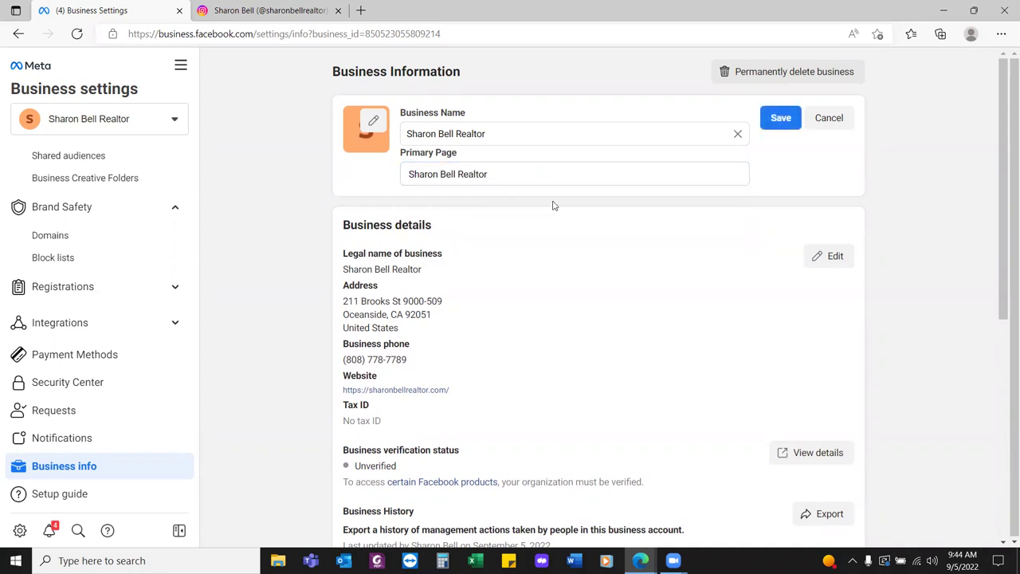
left_click(780, 118)
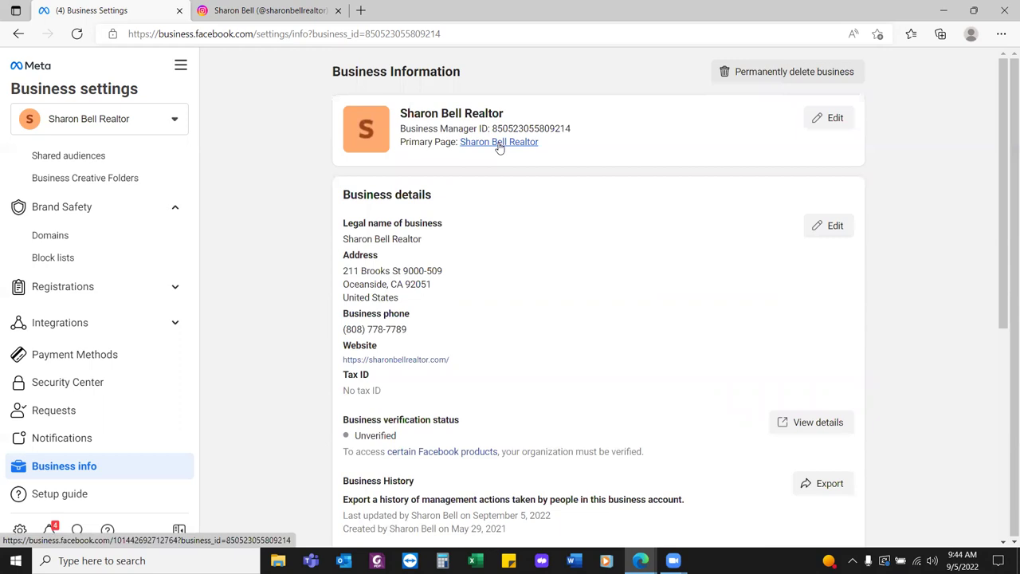
Open the linked primary Facebook Page and view its Manage Page setup progress
left_click(499, 148)
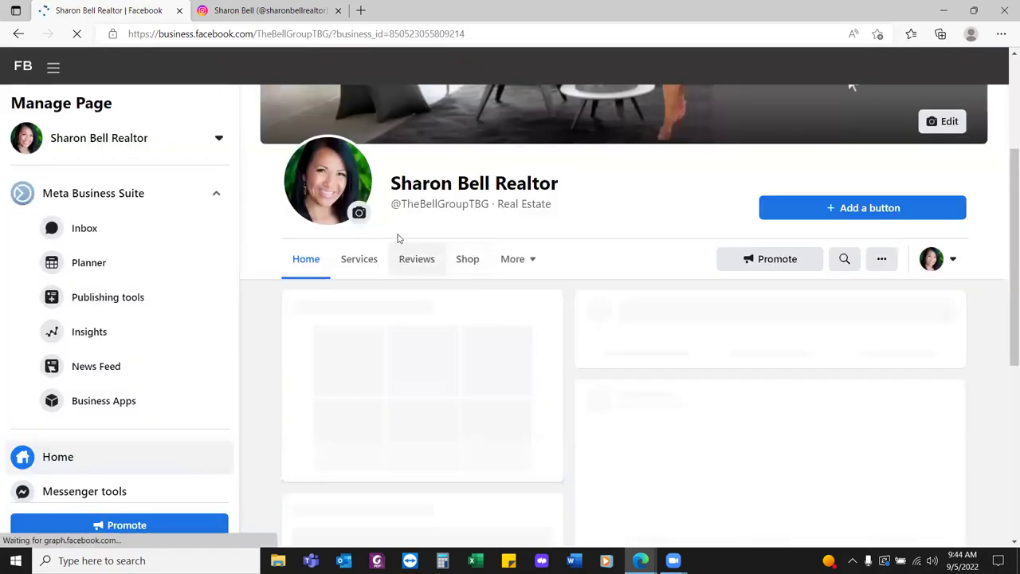
mouse_move(432, 204)
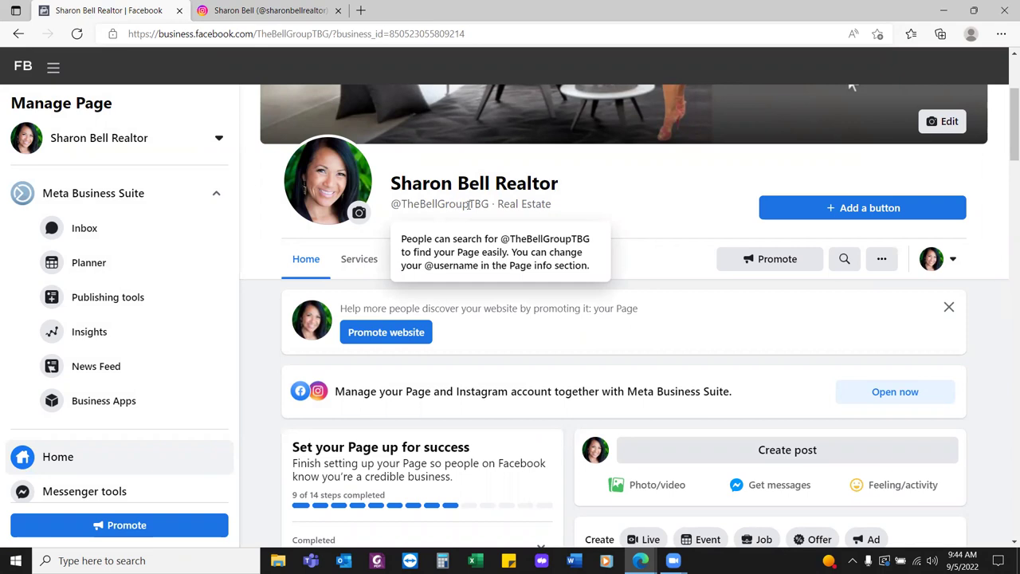
scroll(470, 204, "up", 2)
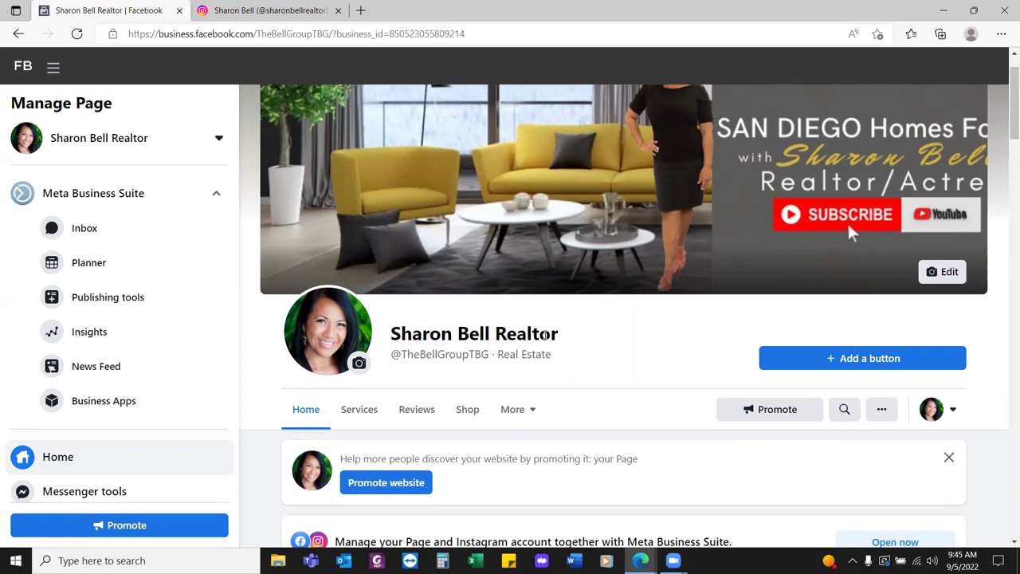
In a new tab, go to the realtor account's Ads Manager Campaigns page via its favorite
left_click(361, 10)
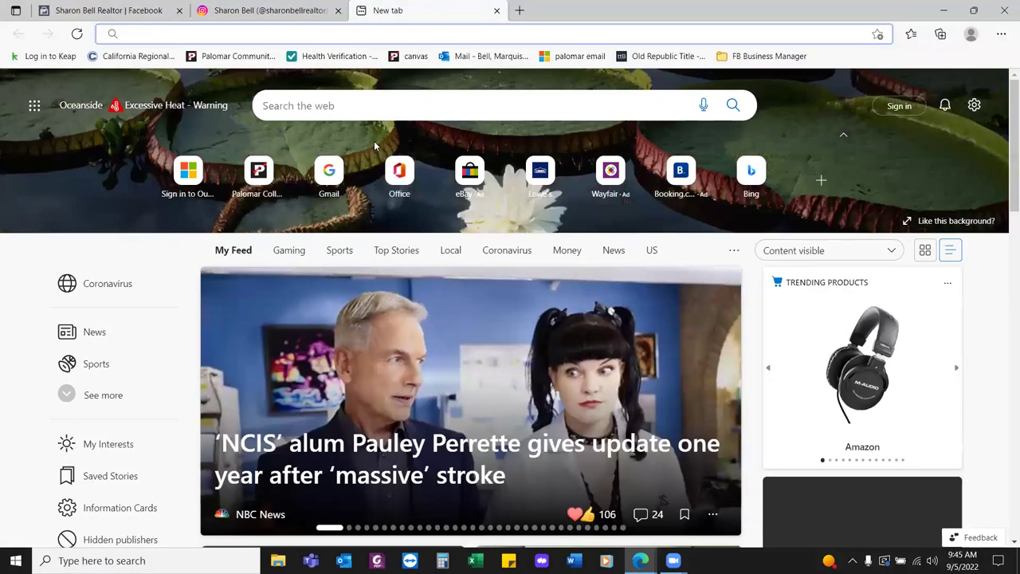
type("thebell")
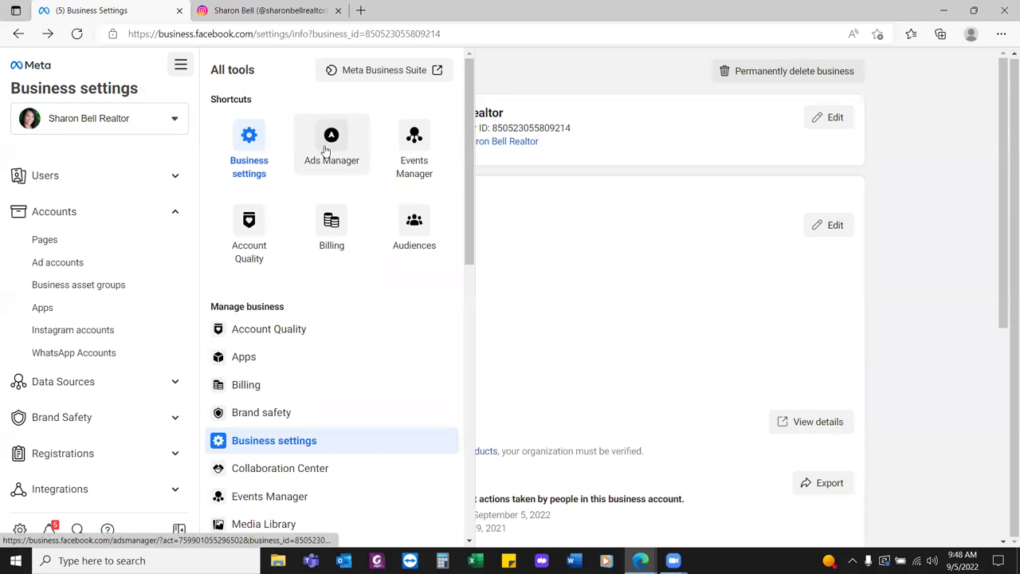
left_click(326, 149)
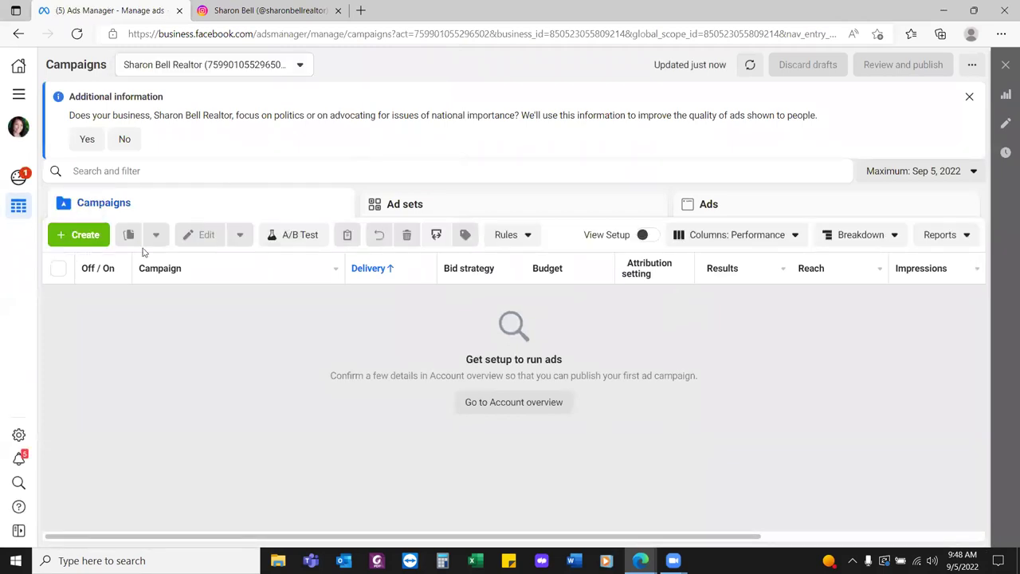
Dismiss the political-issues question and switch to the older second ad account
left_click(127, 140)
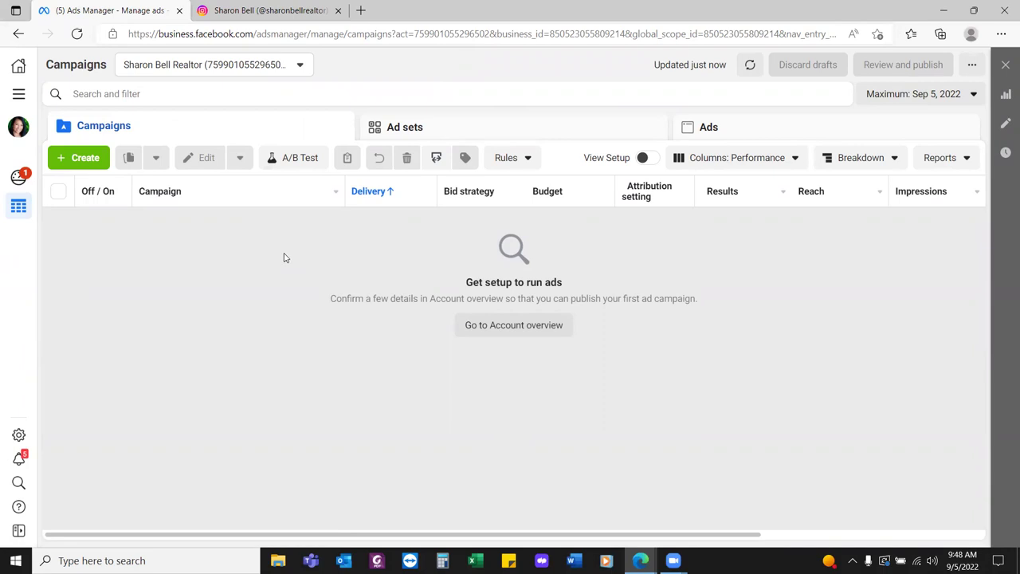
left_click(301, 65)
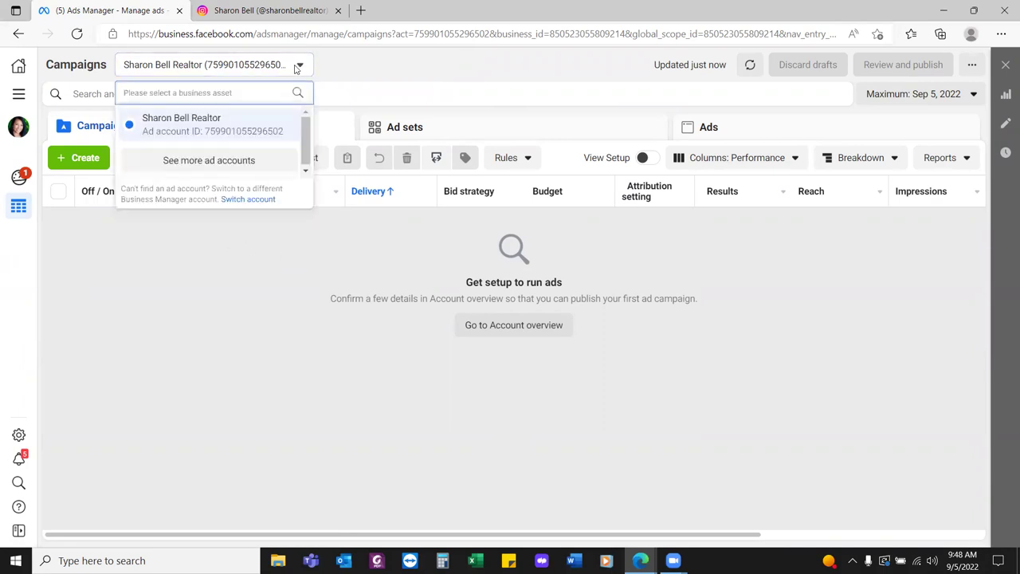
left_click(229, 163)
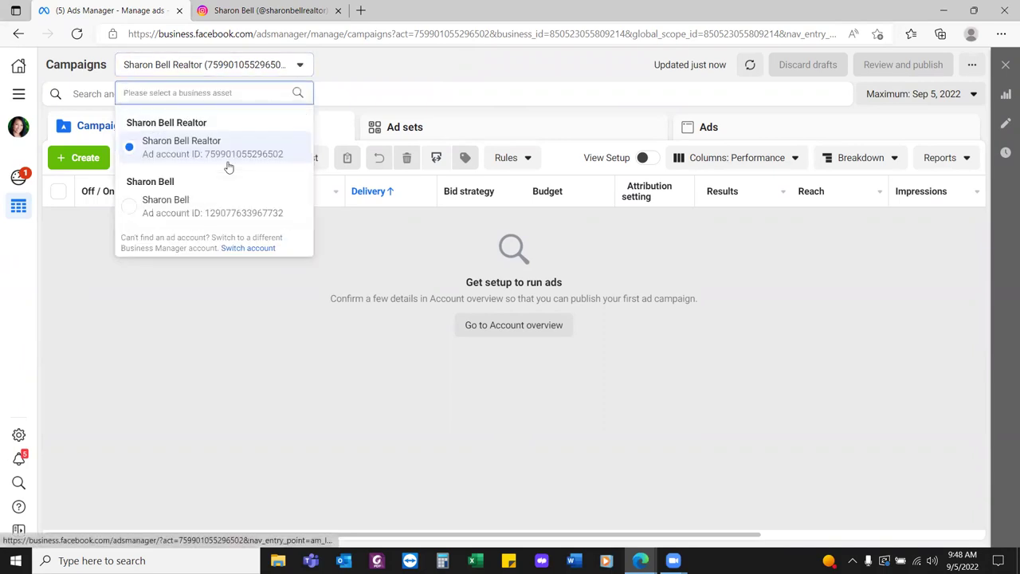
left_click(221, 216)
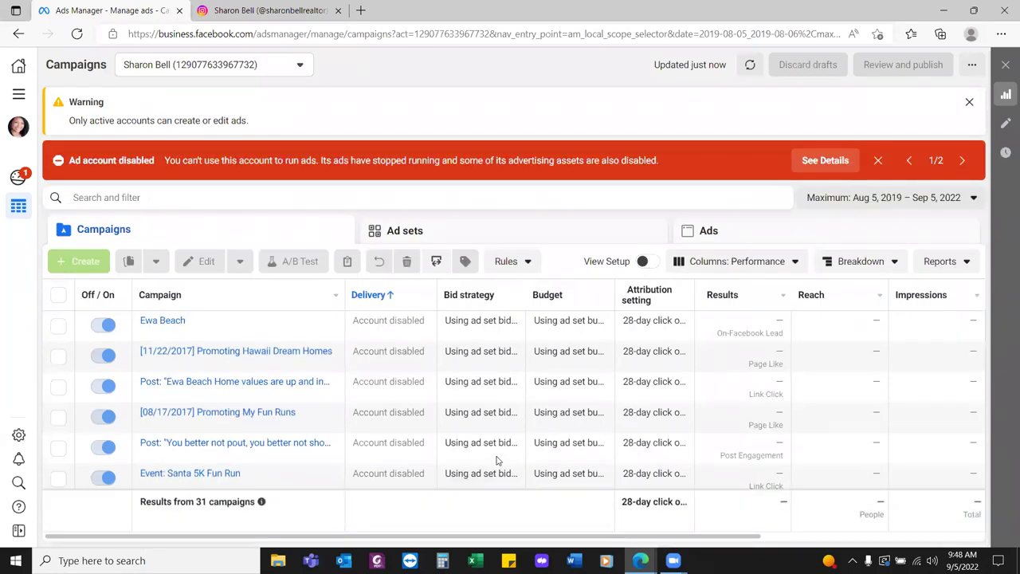
Switch back to the realtor business ad account's Campaigns page
left_click(290, 67)
left_click(212, 161)
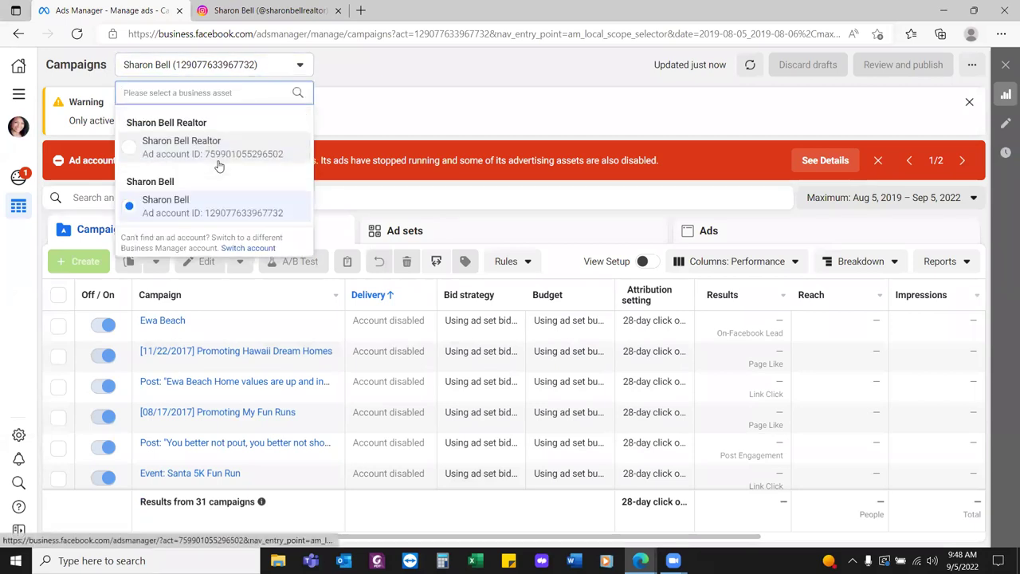
left_click(209, 148)
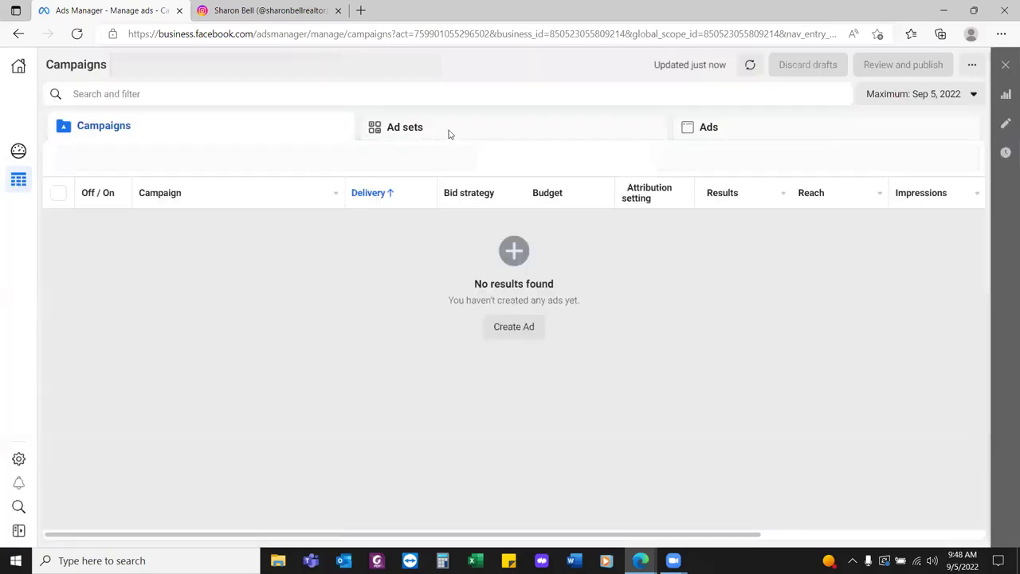
Bookmark the Campaigns page in favorites, trimming its name to 'Ads Manager'
left_click(877, 34)
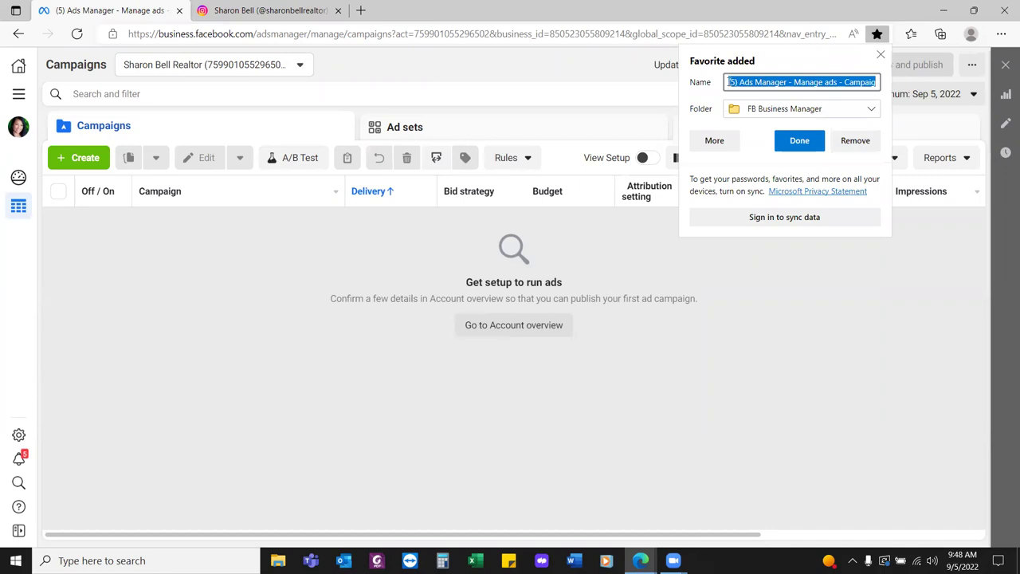
left_click(740, 81)
key("shift+Home")
key("BackSpace")
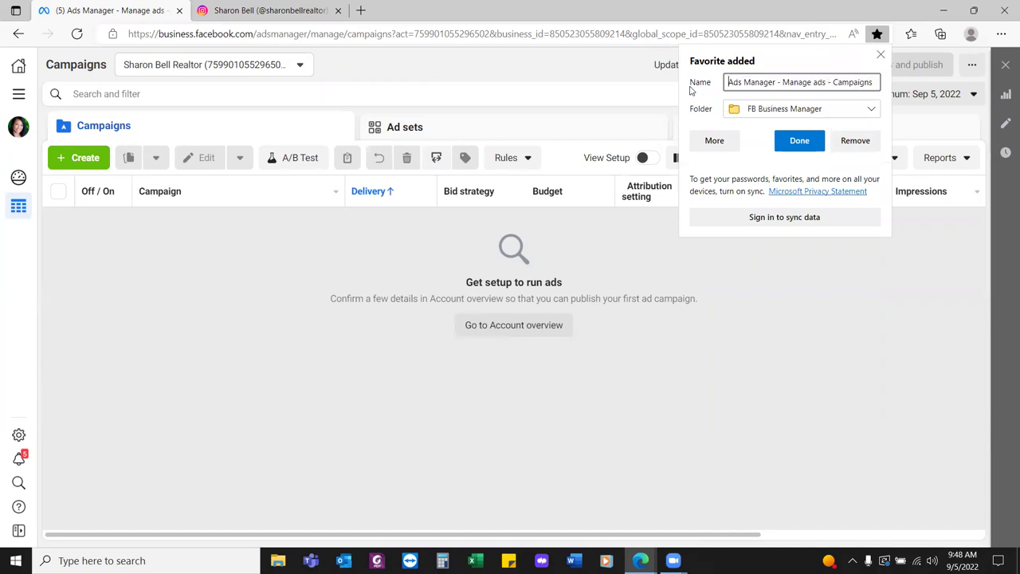
left_click(777, 82)
key("shift+End")
key("BackSpace")
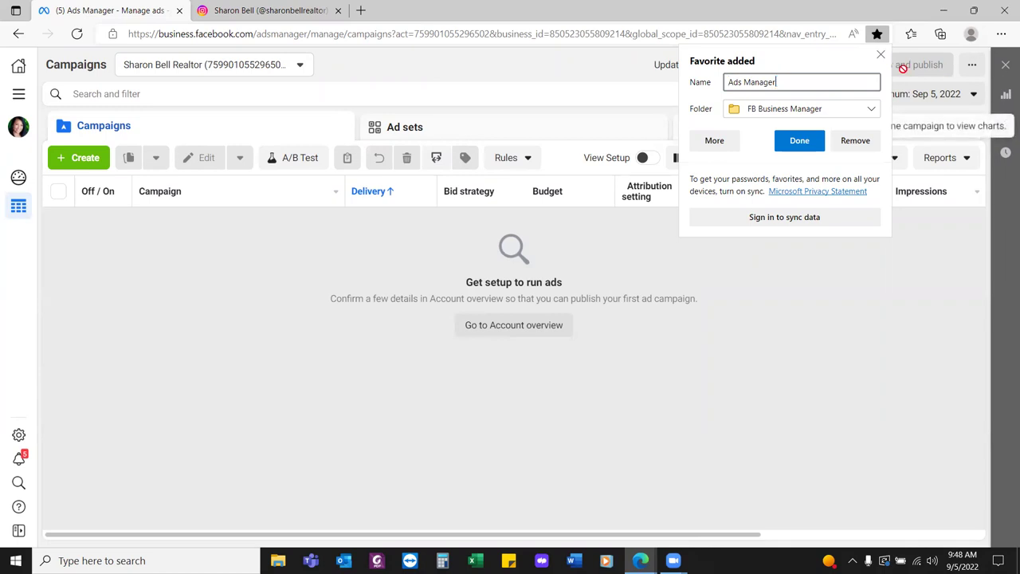
left_click(799, 141)
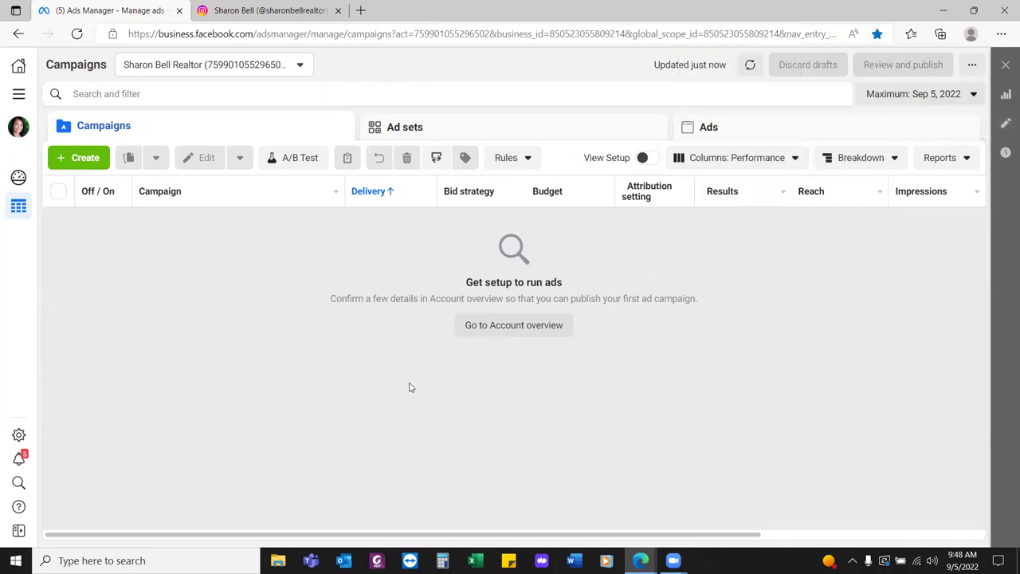
Go to Billing > Payment settings and bookmark it as 'Billing'
left_click(18, 93)
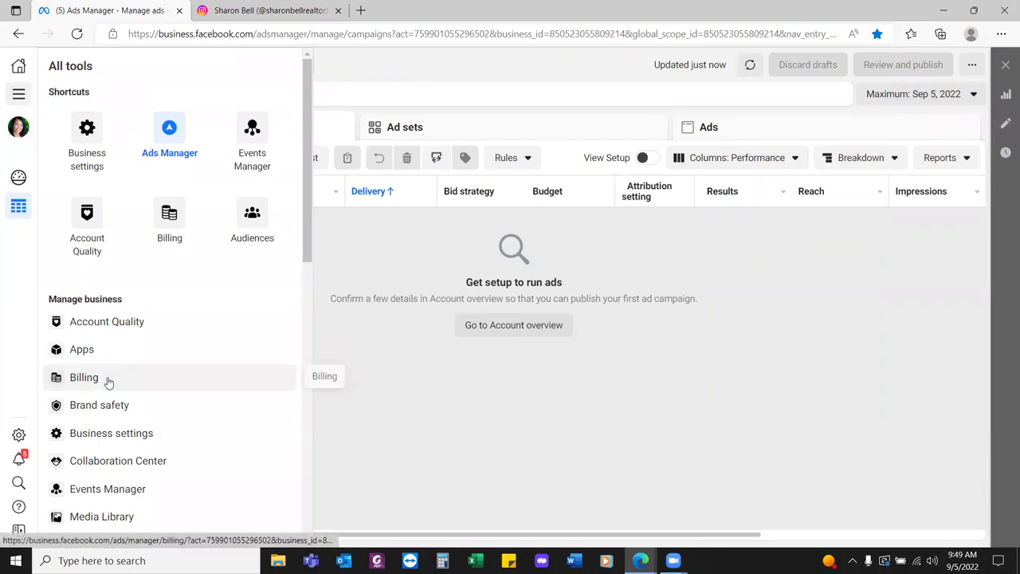
left_click(256, 380)
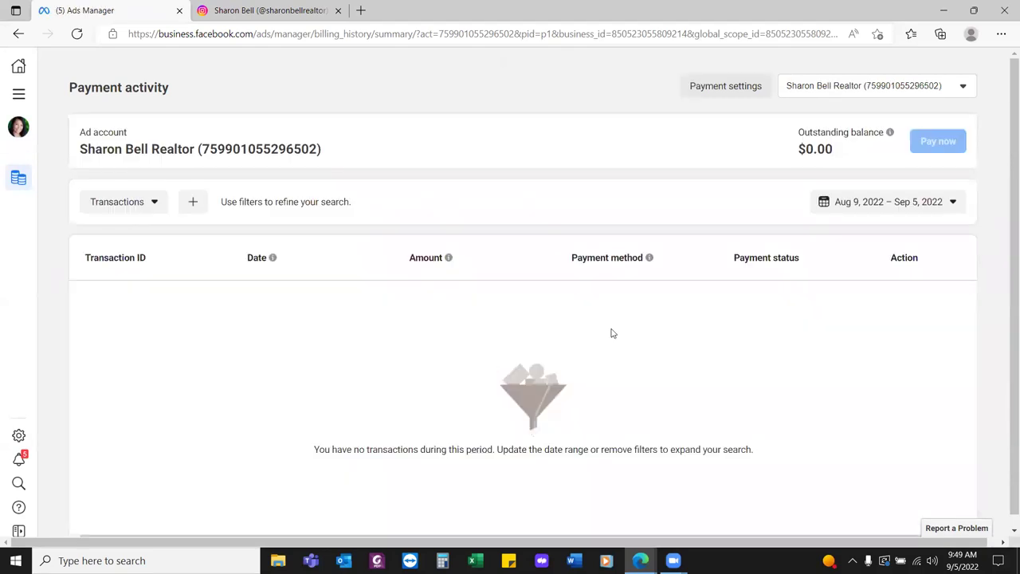
left_click(735, 92)
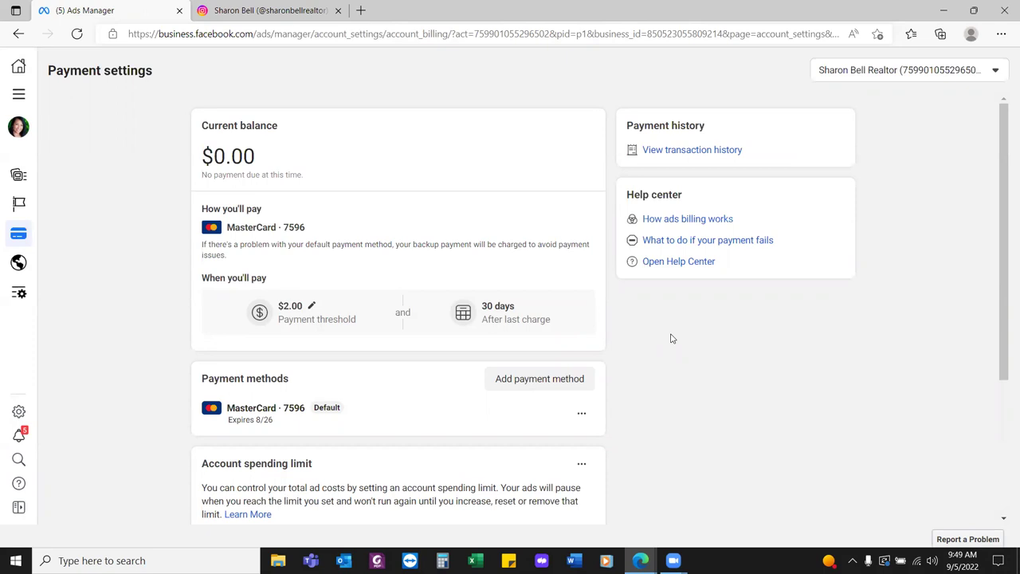
left_click(877, 33)
type("Billing")
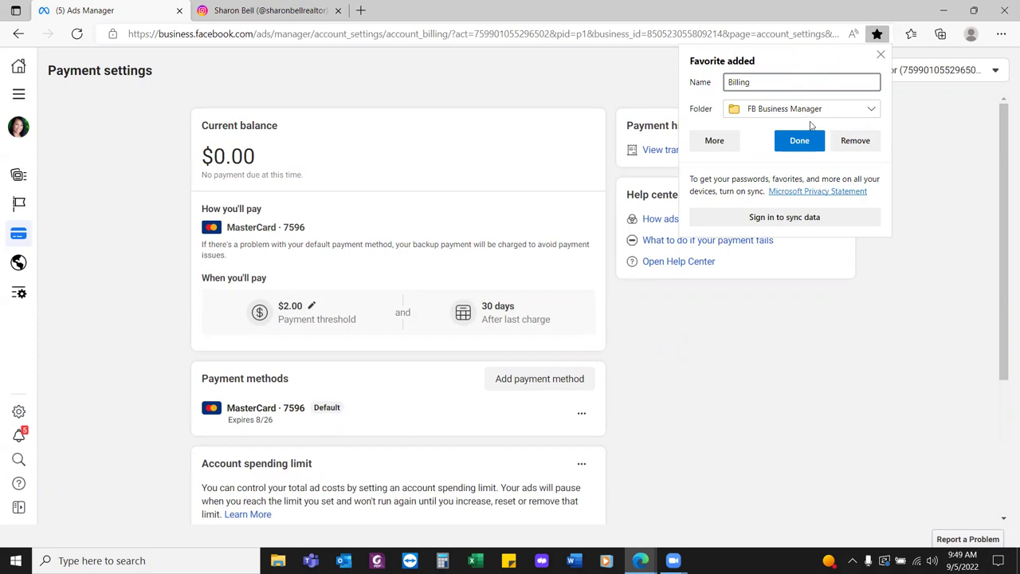
left_click(811, 149)
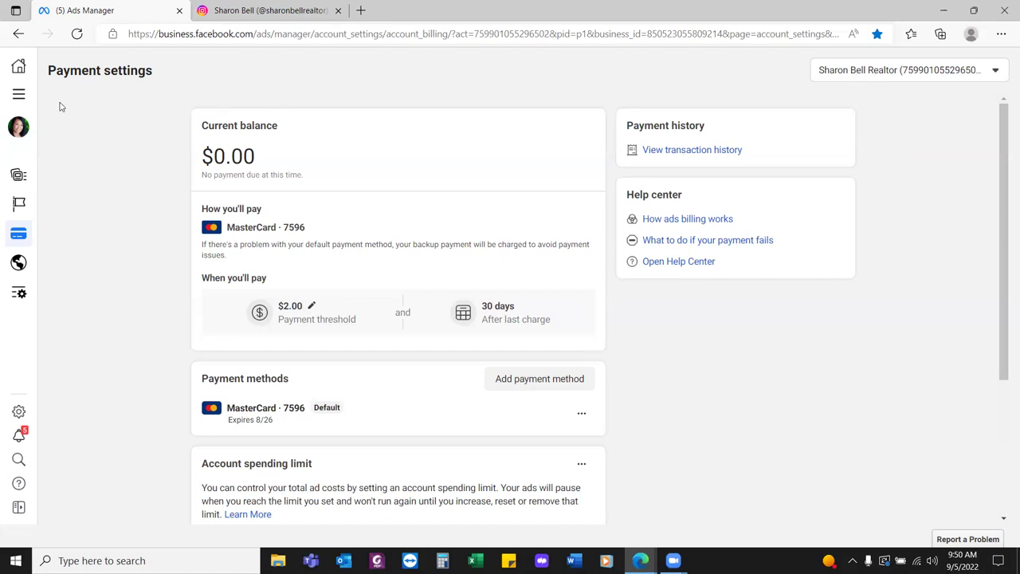
Go to Audiences under Advertise in All tools and begin a Custom Audience
left_click(18, 94)
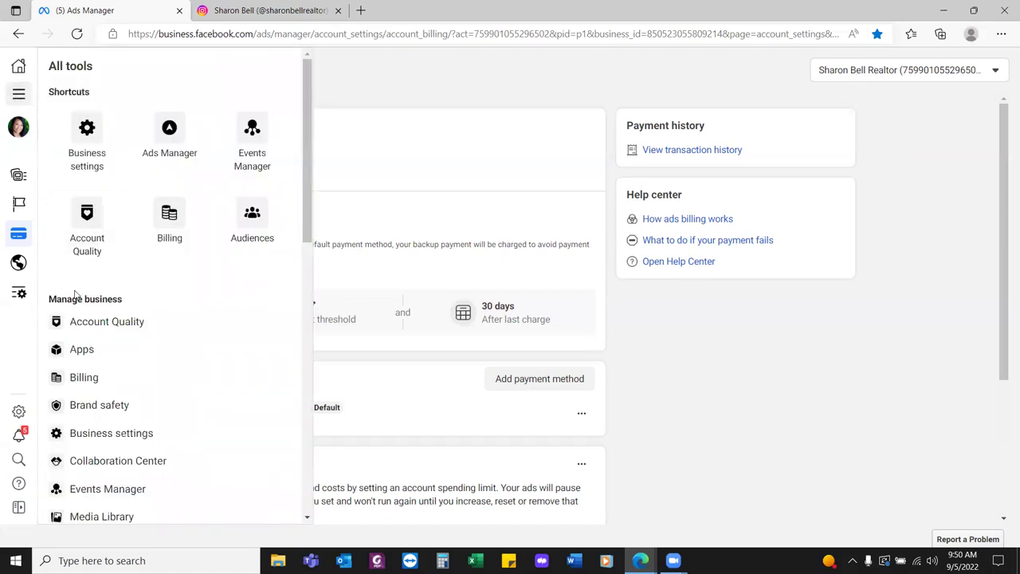
scroll(140, 411, "down", 3)
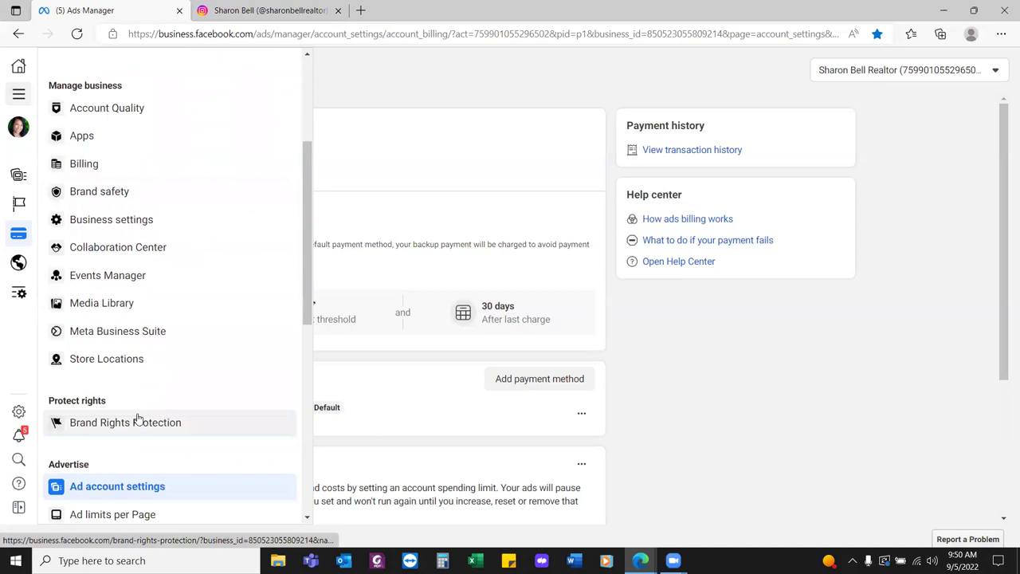
scroll(137, 418, "down", 2)
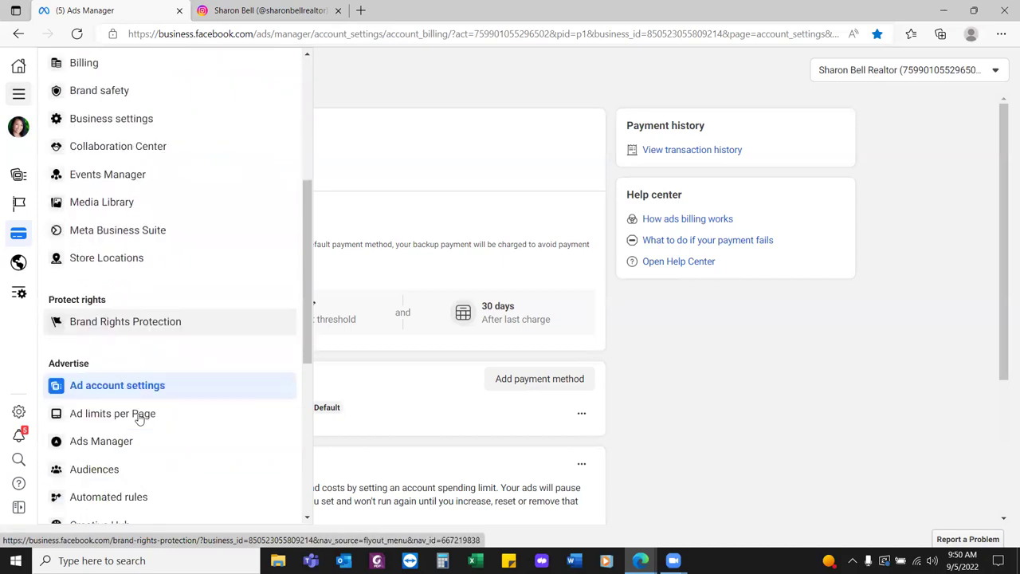
left_click(94, 428)
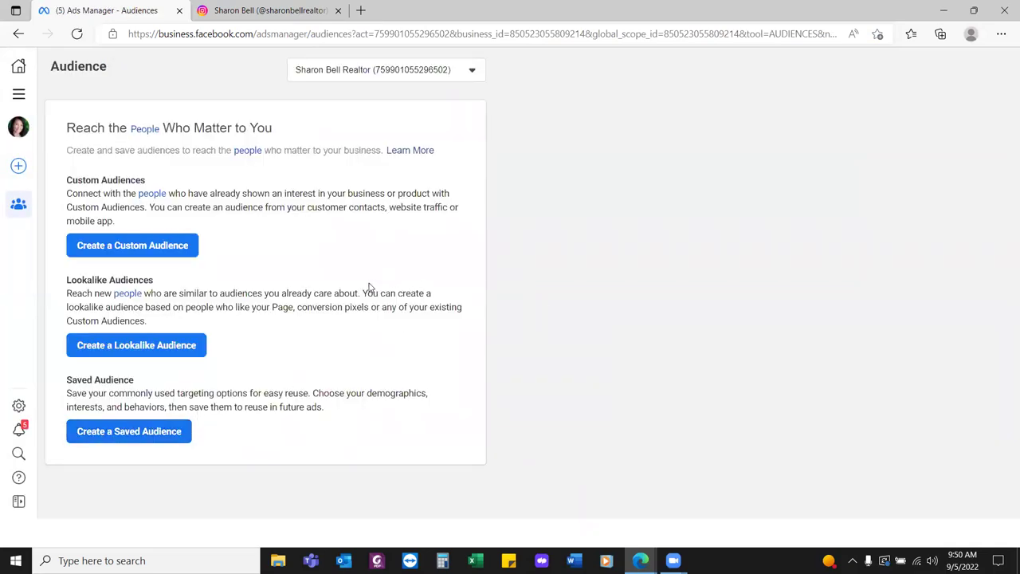
left_click(136, 250)
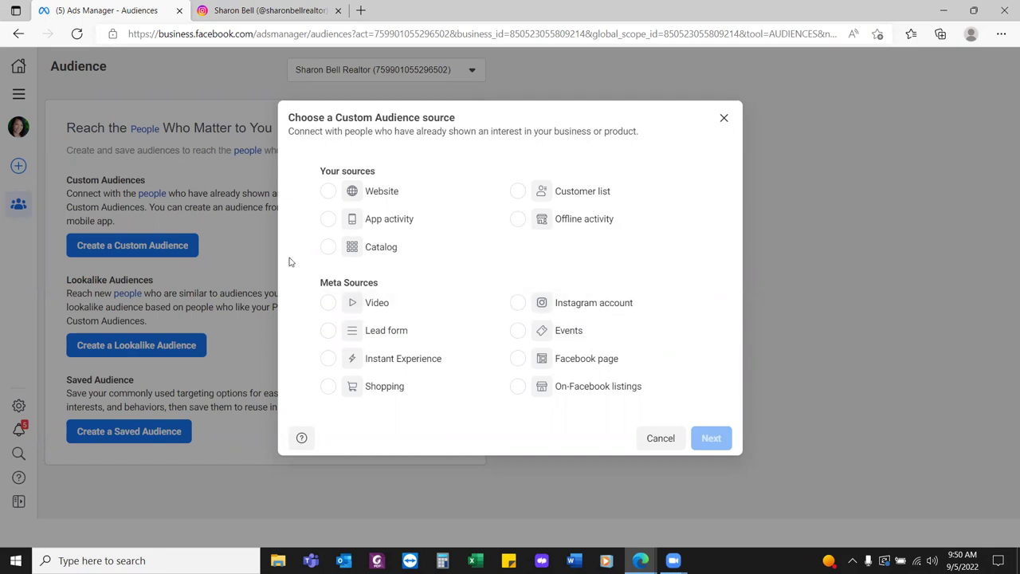
After trying the Website and Video sources, restart and choose Facebook page as the source
left_click(329, 192)
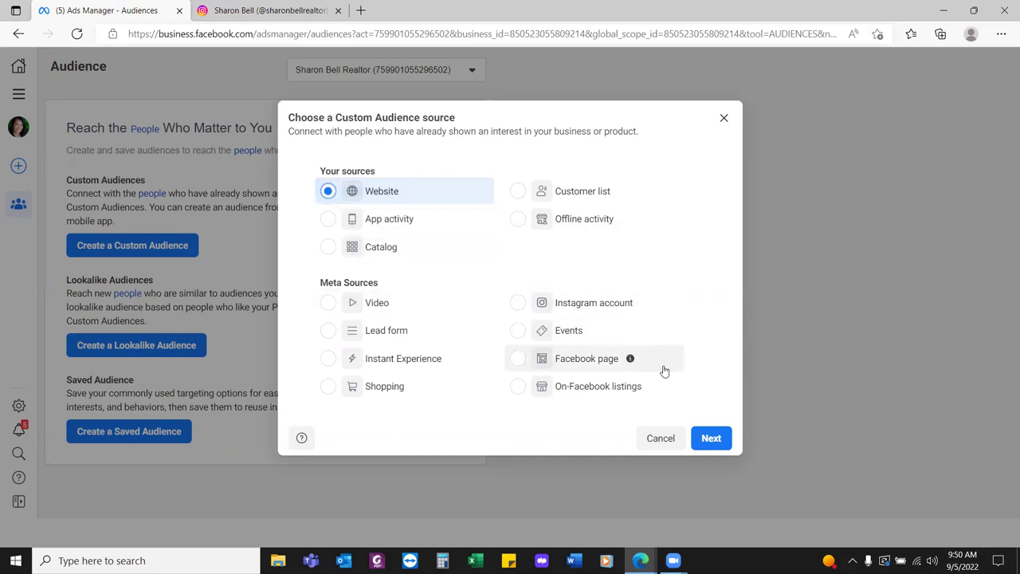
left_click(329, 303)
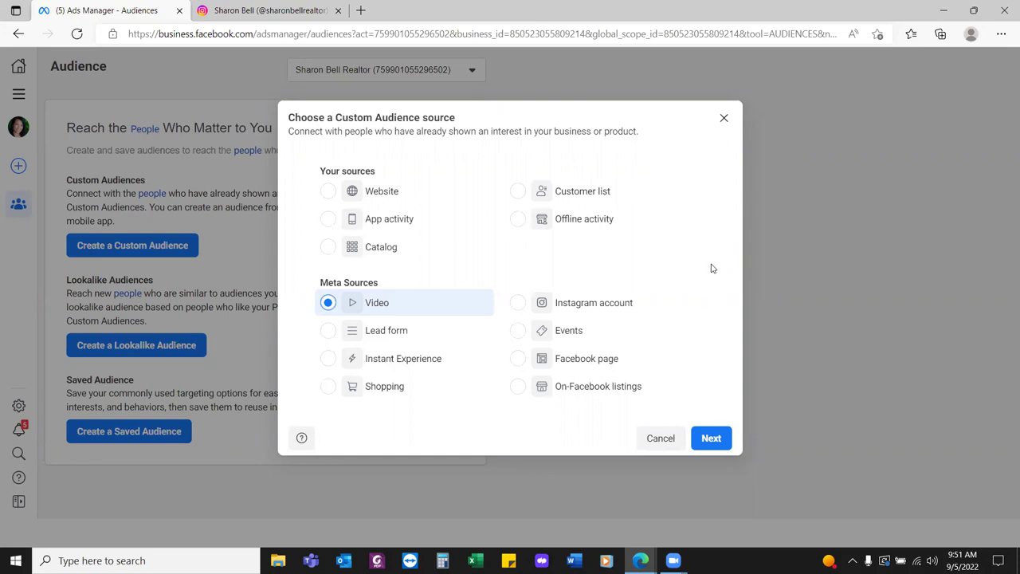
left_click(720, 443)
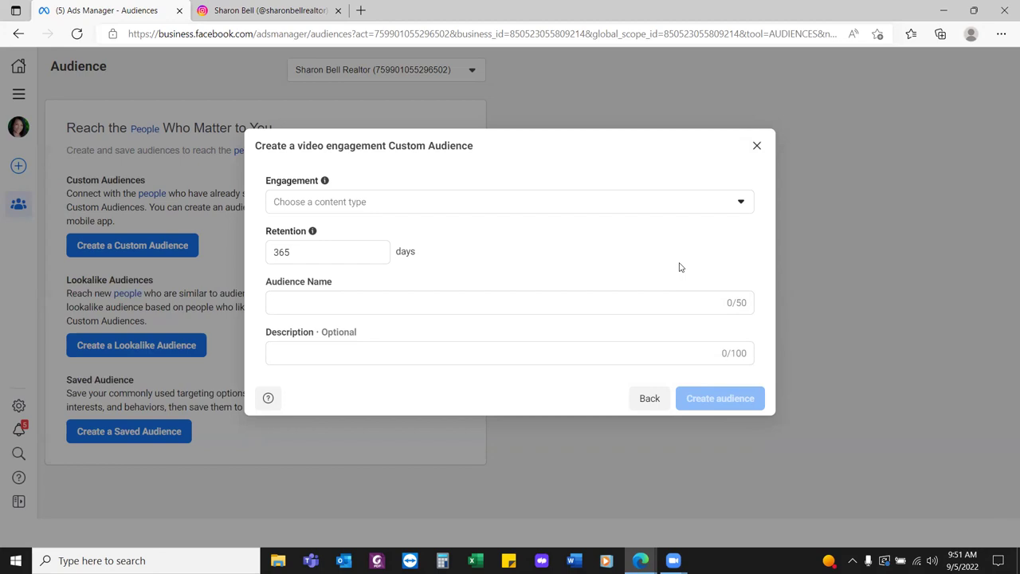
left_click(757, 146)
left_click(180, 245)
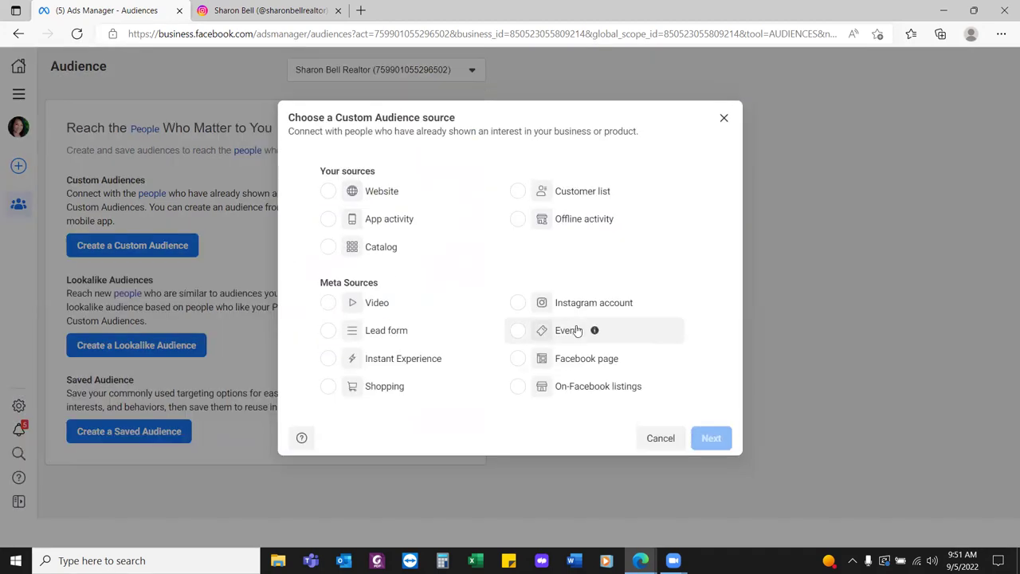
left_click(560, 363)
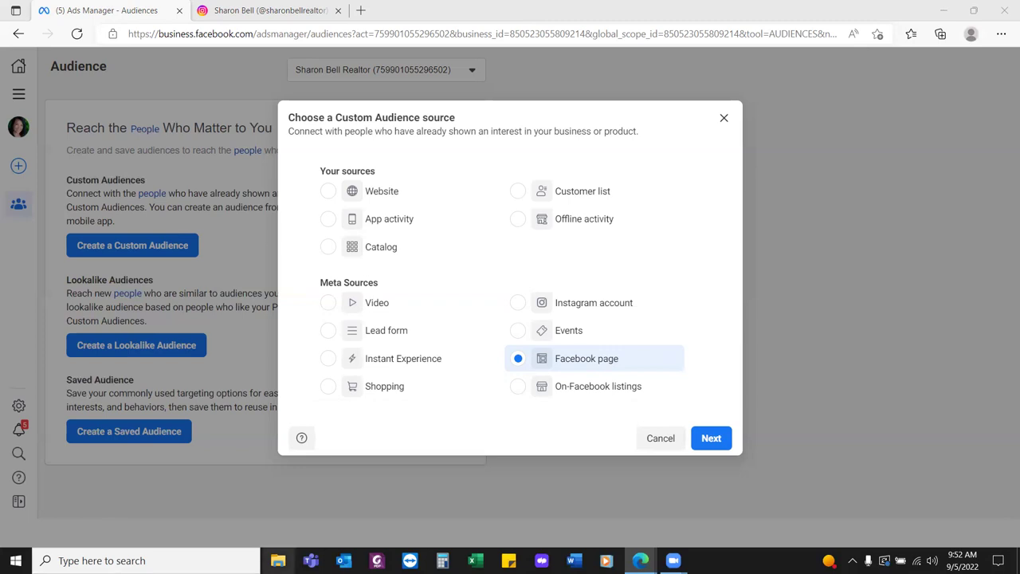
Continue to the Facebook page Custom Audience form with 365-day retention
left_click(278, 561)
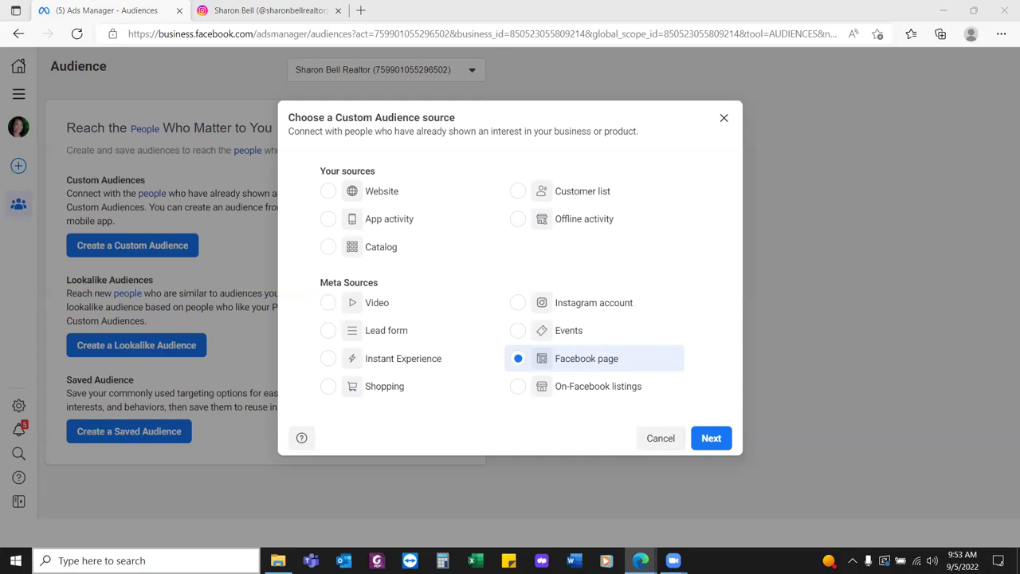
left_click(711, 438)
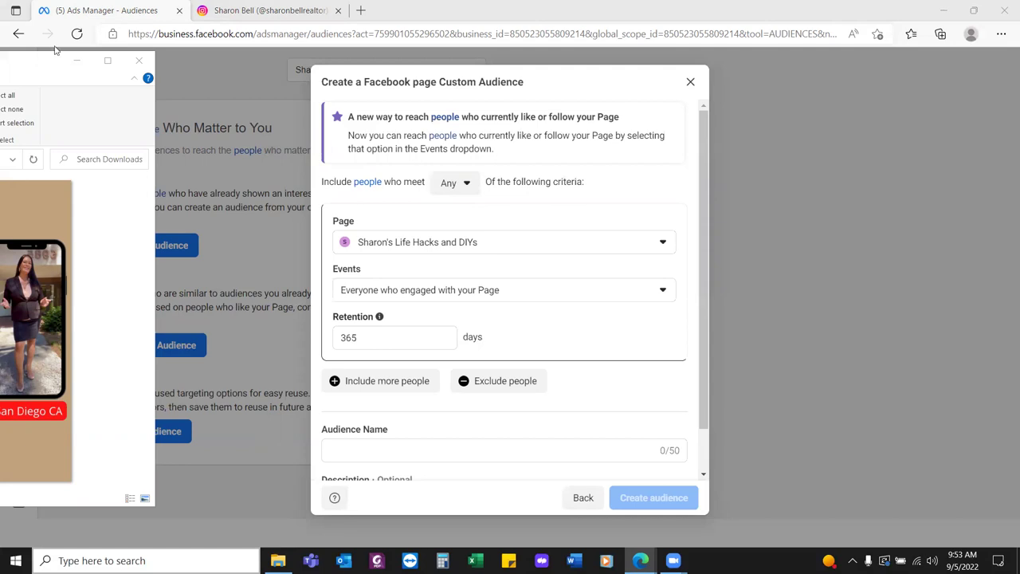
Search the Page list by the realtor's name and select the realtor business page
left_click(139, 60)
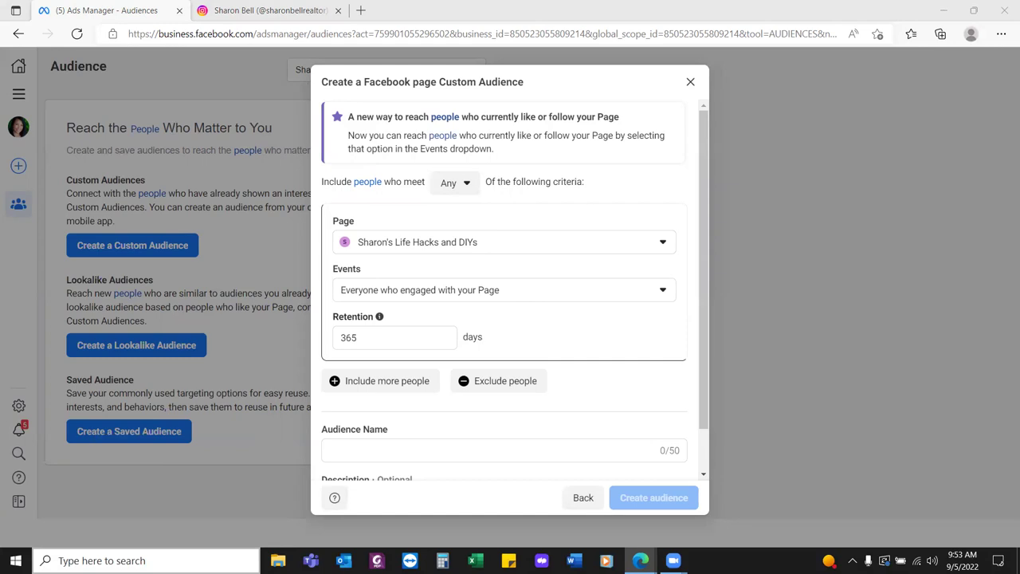
left_click(661, 242)
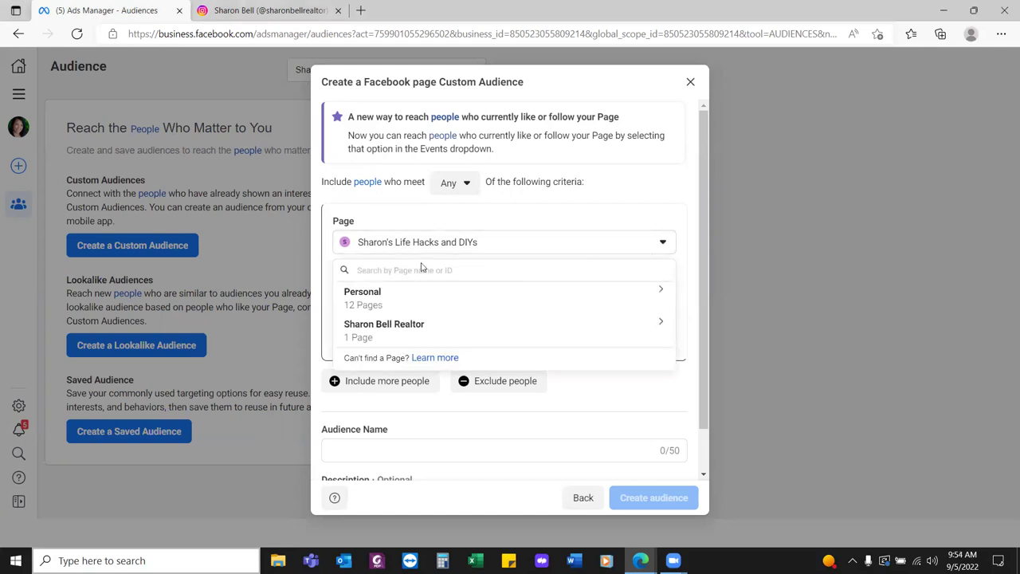
type("sharon")
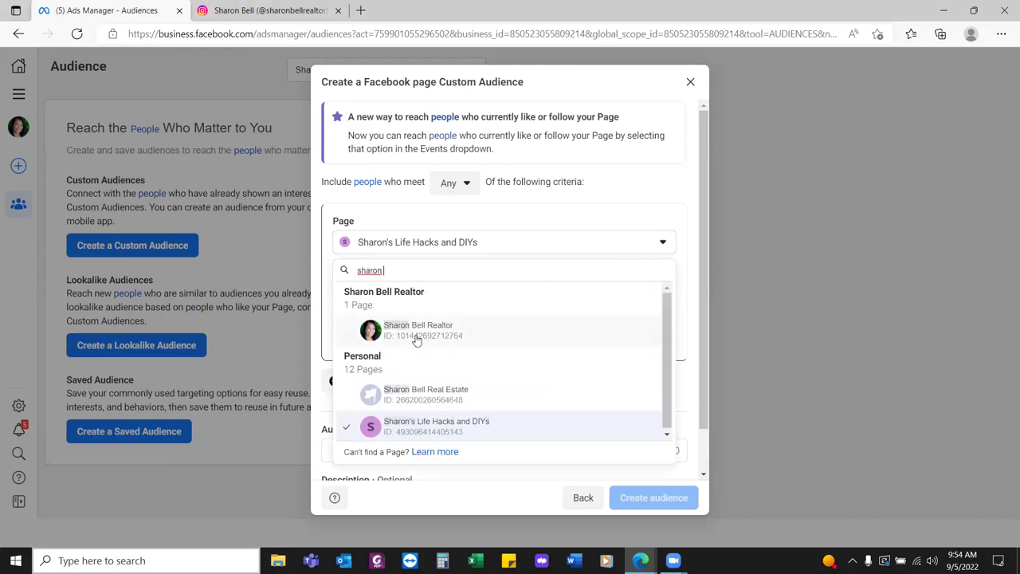
left_click(431, 334)
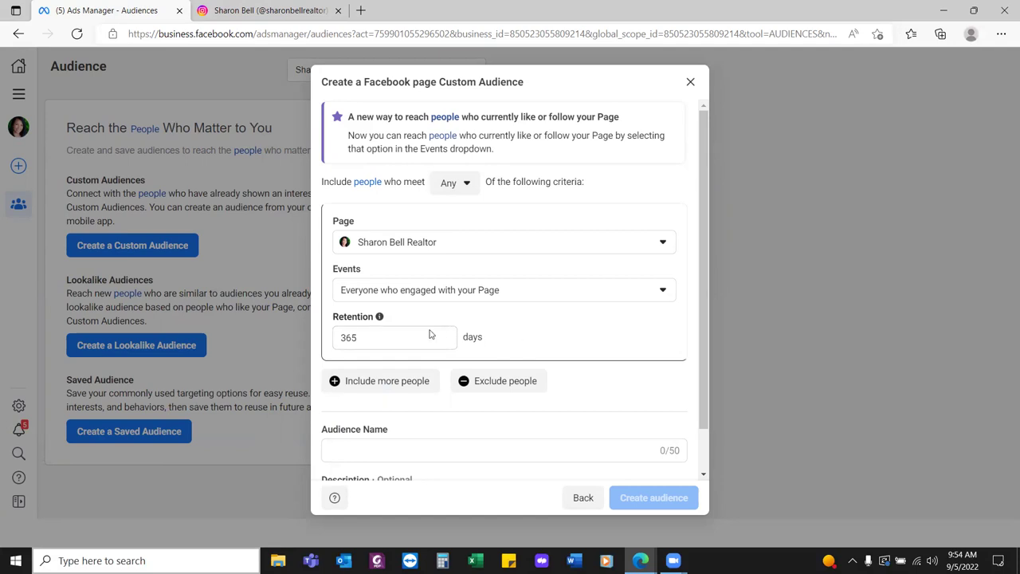
Change the Retention value from 365 days to 15 days
double_click(371, 337)
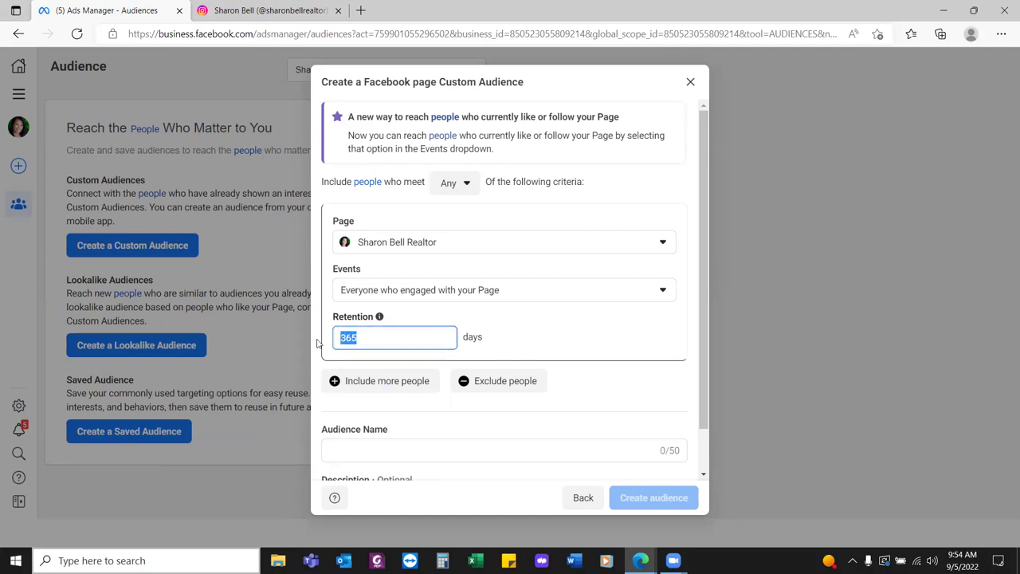
type("30")
key("BackSpace")
key("BackSpace")
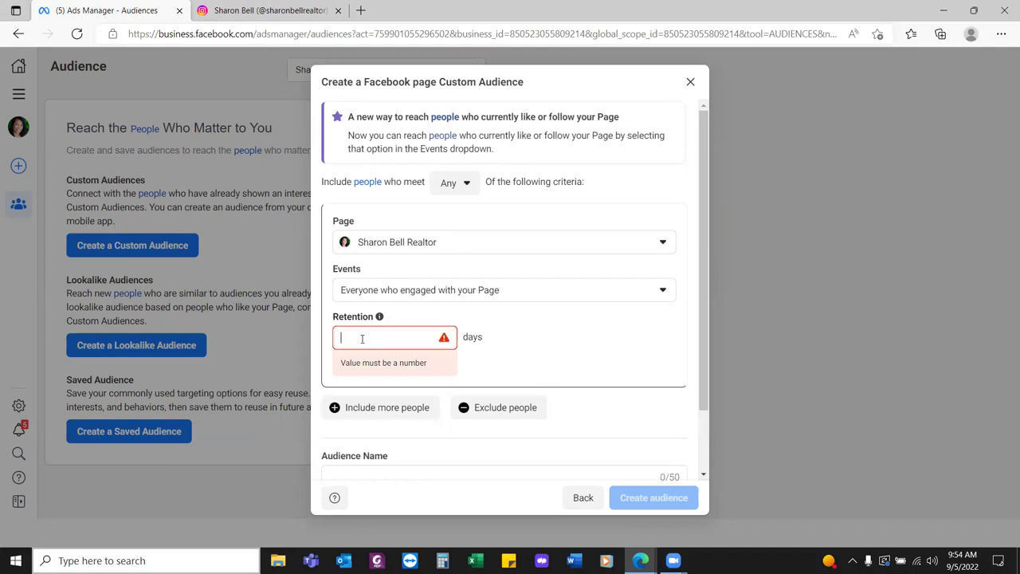
type("30")
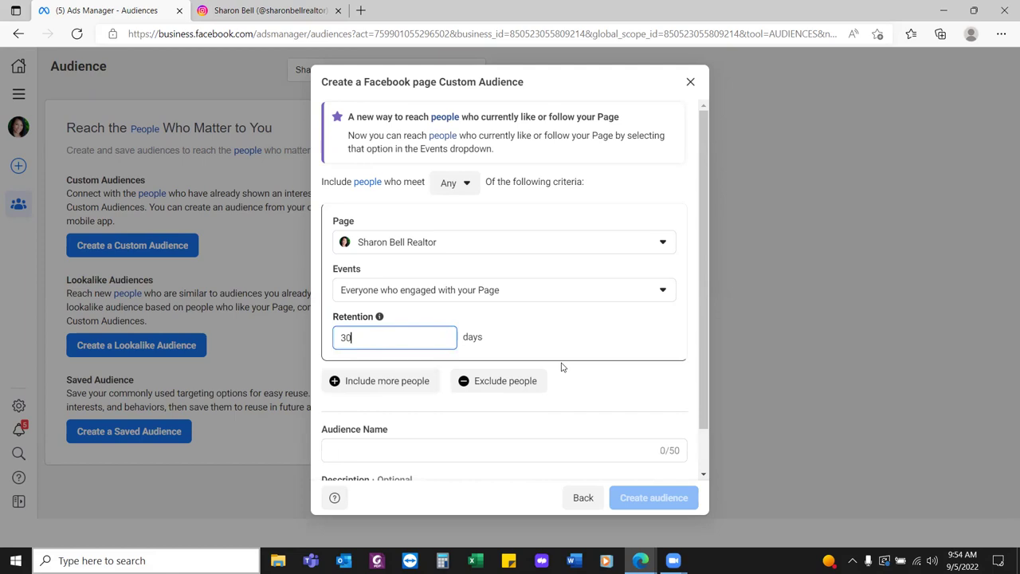
scroll(566, 366, "down", 1)
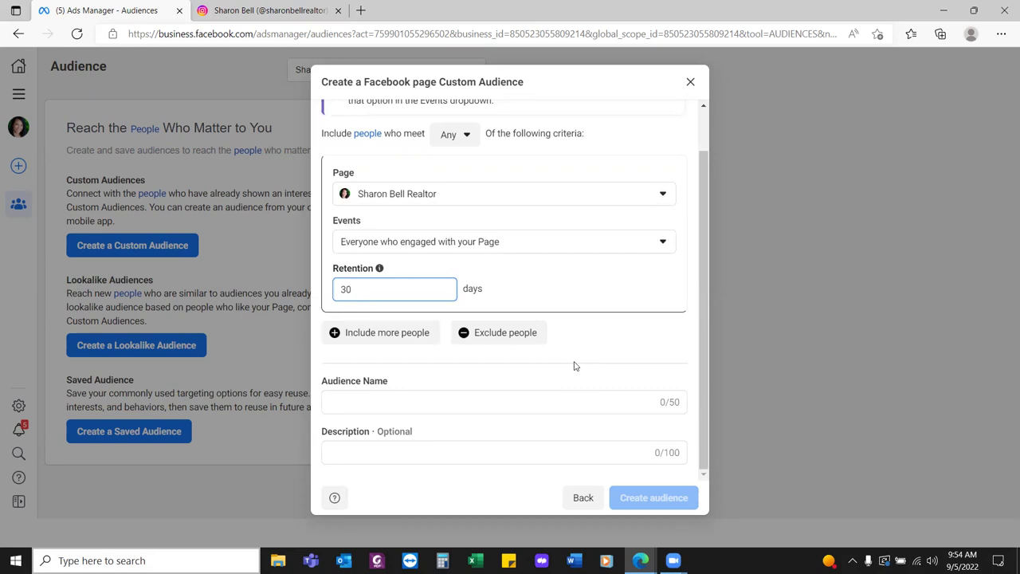
left_click_drag(375, 289, 325, 294)
type("7")
type("15")
left_click_drag(364, 290, 344, 290)
type("30")
left_click(532, 301)
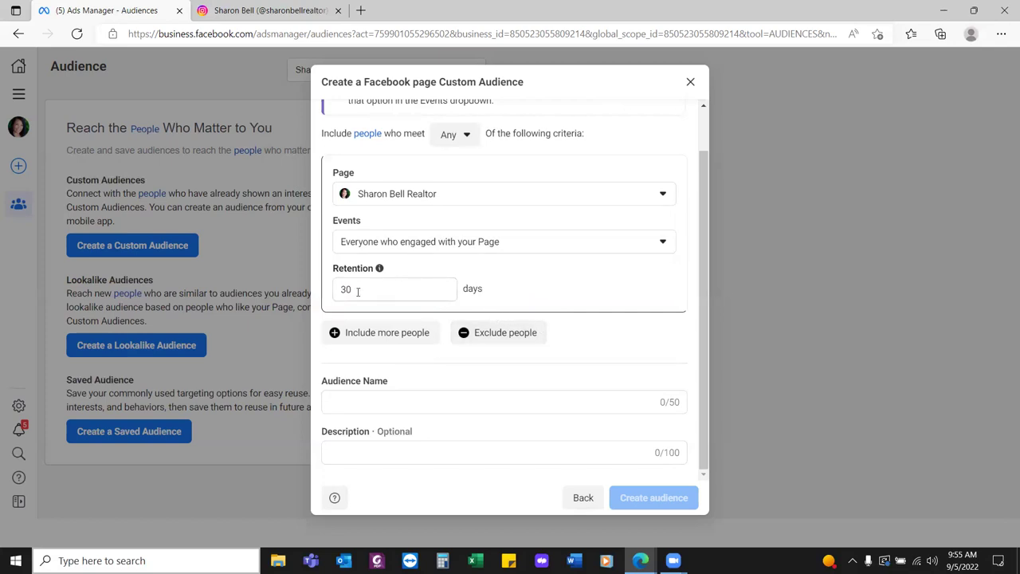
double_click(357, 293)
type("15")
left_click(560, 299)
Set the Events option to 'People who engaged with any post or ad'
left_click(573, 245)
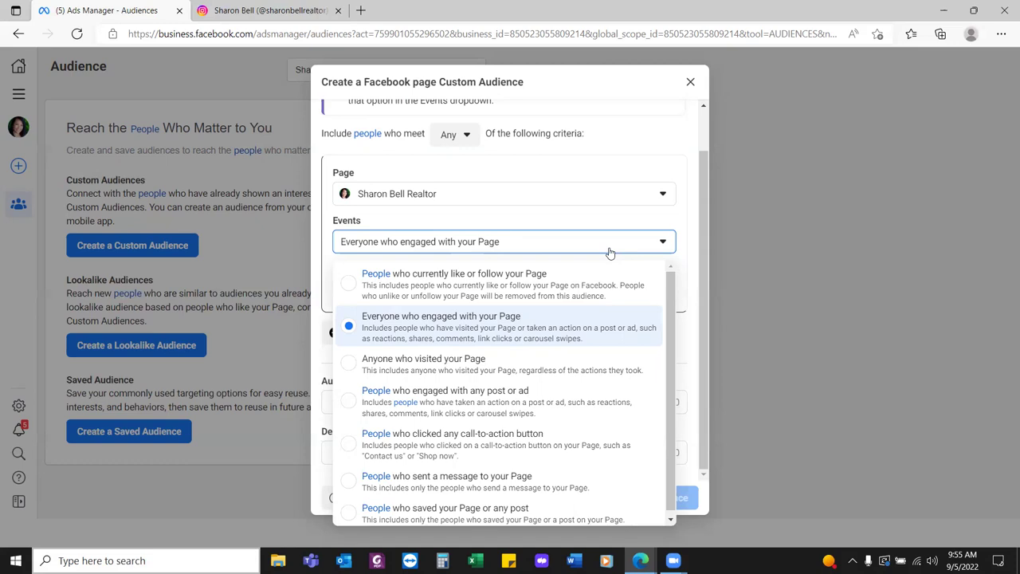
left_click(492, 399)
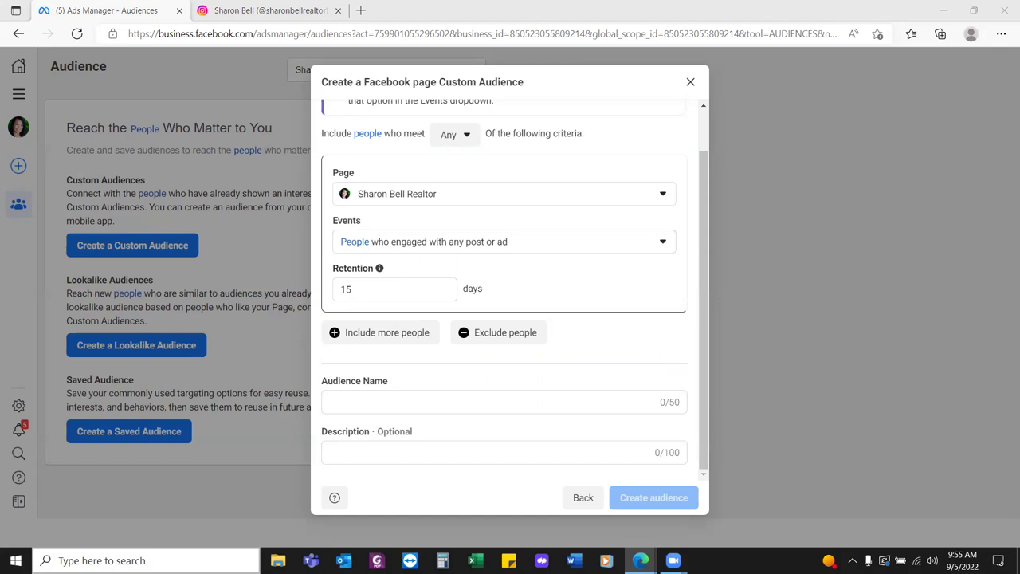
Enter 'People who engage with any post or ad' as the audience name and create it
left_click(399, 402)
type("People who engage with any post or ad")
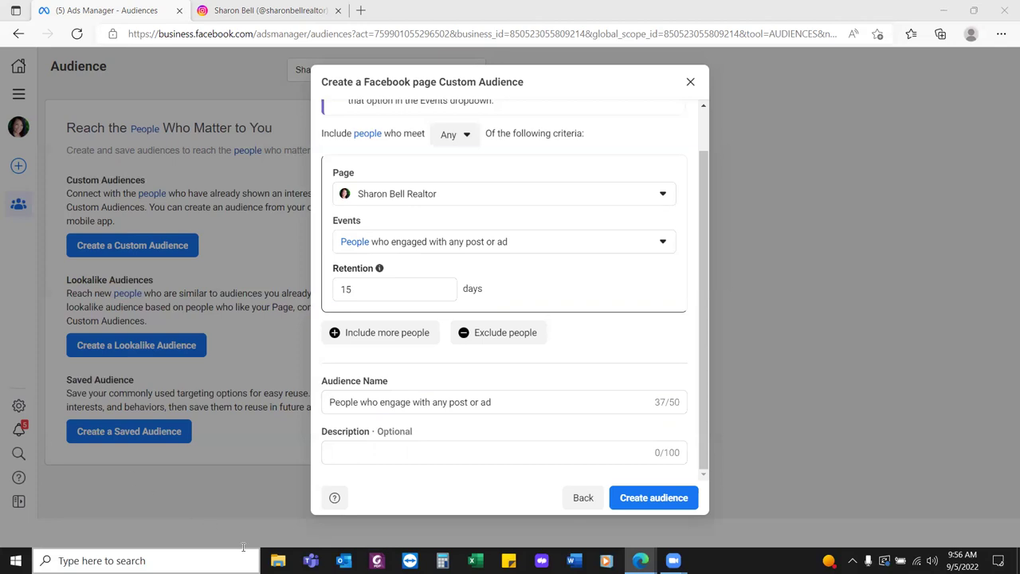
left_click(277, 560)
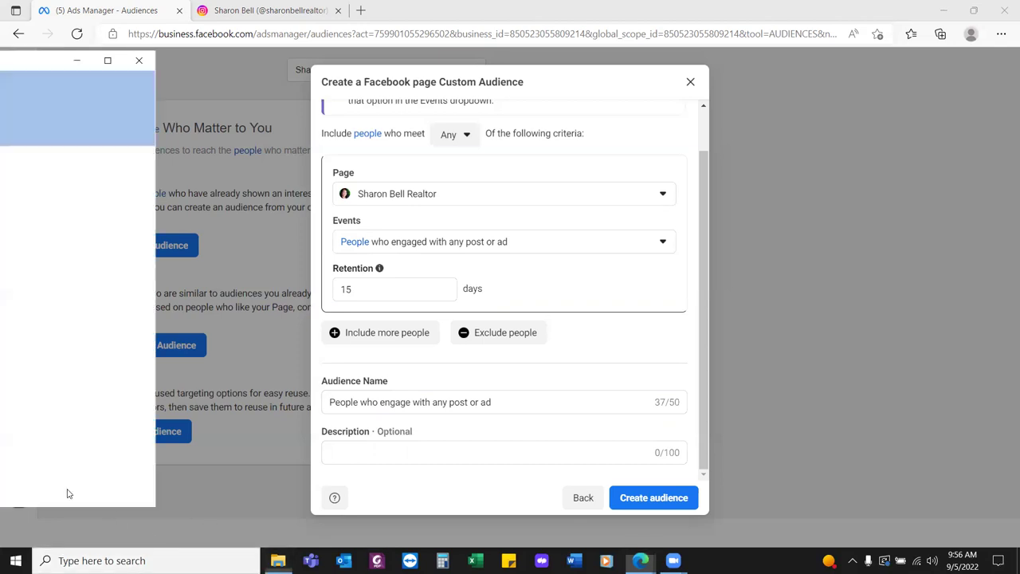
left_click(650, 497)
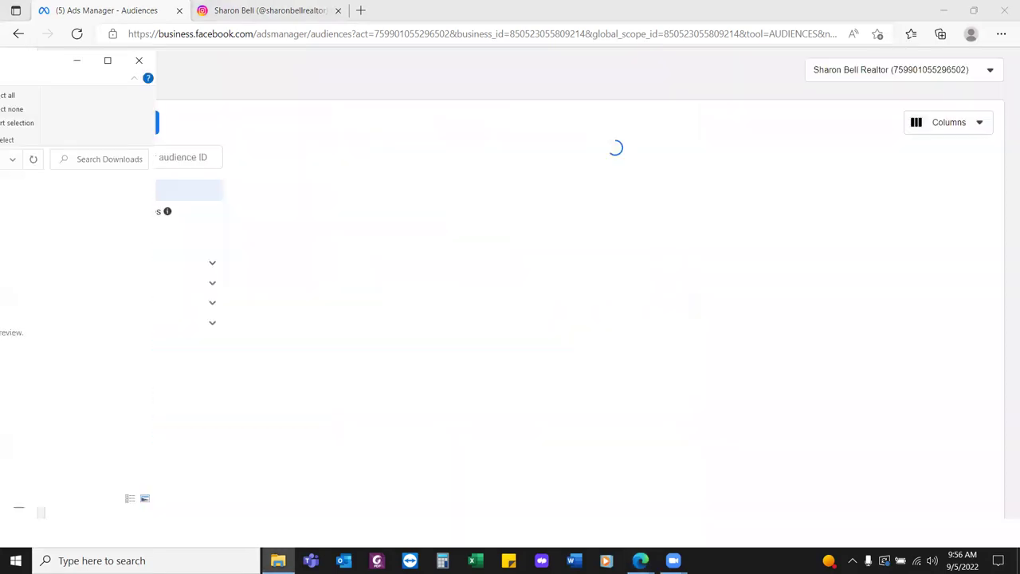
Dismiss the expiry tip and favorite the Audiences page as 'Custom Audiences'
left_click(428, 262)
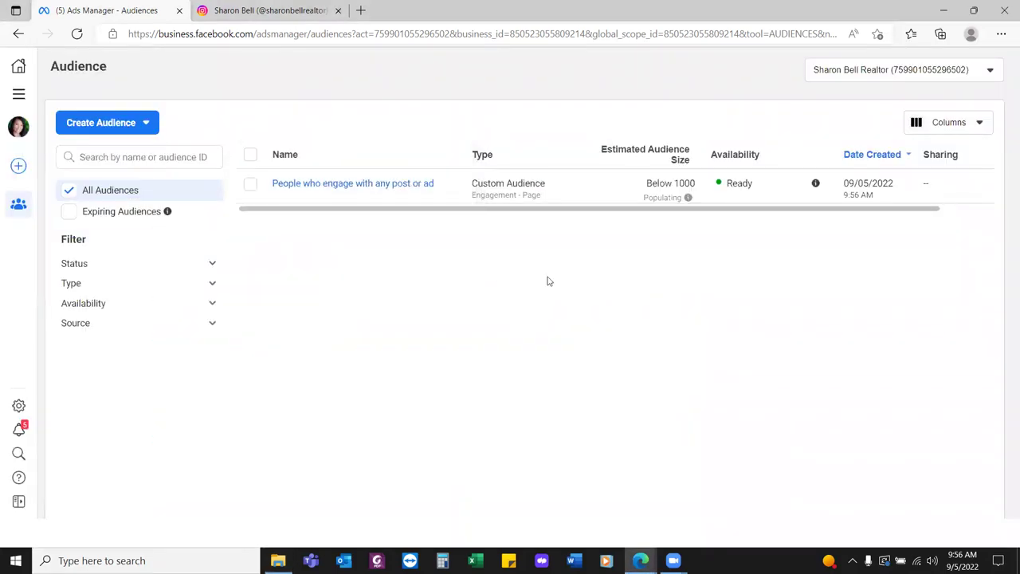
left_click(878, 34)
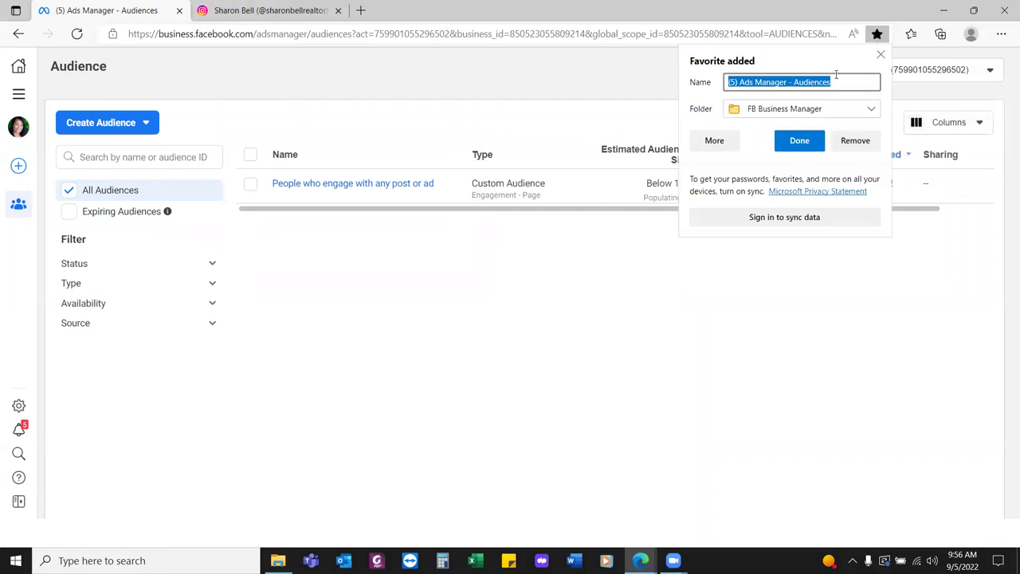
triple_click(813, 87)
type("Custom")
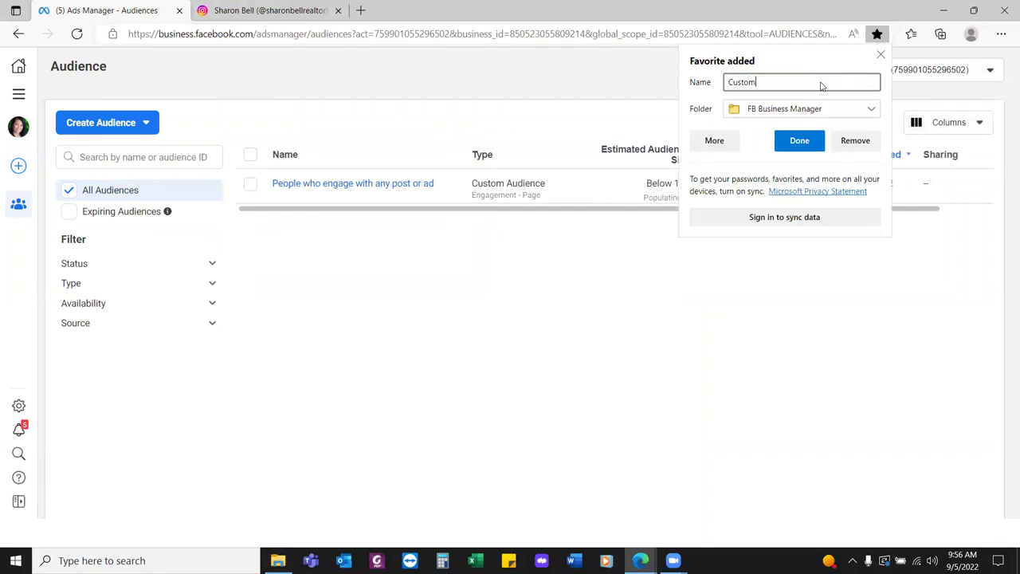
type(" Audiences")
left_click(799, 141)
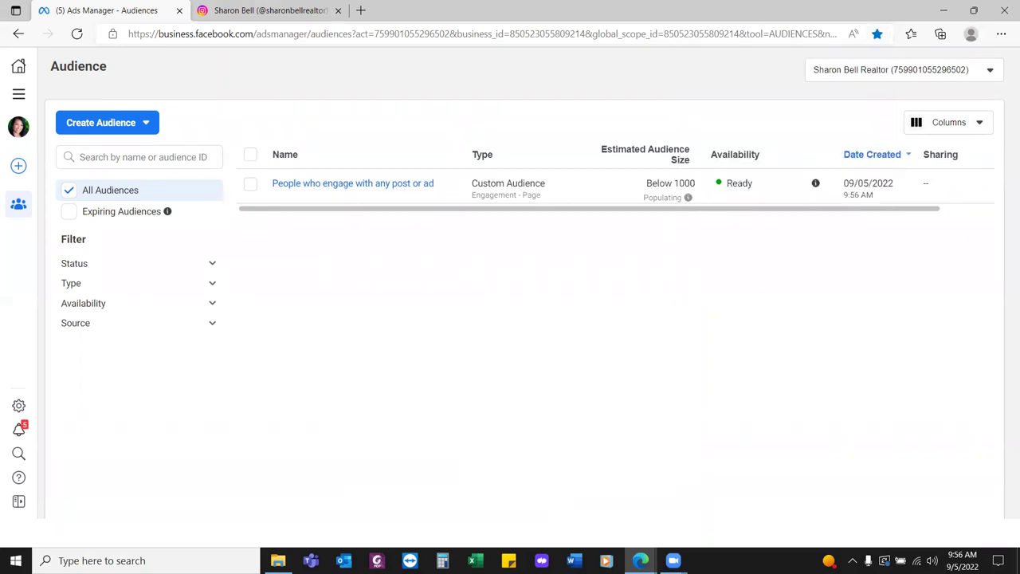
Close the File Explorer Downloads window to show the 'People who engage with any post or ad' audience
key("super+e")
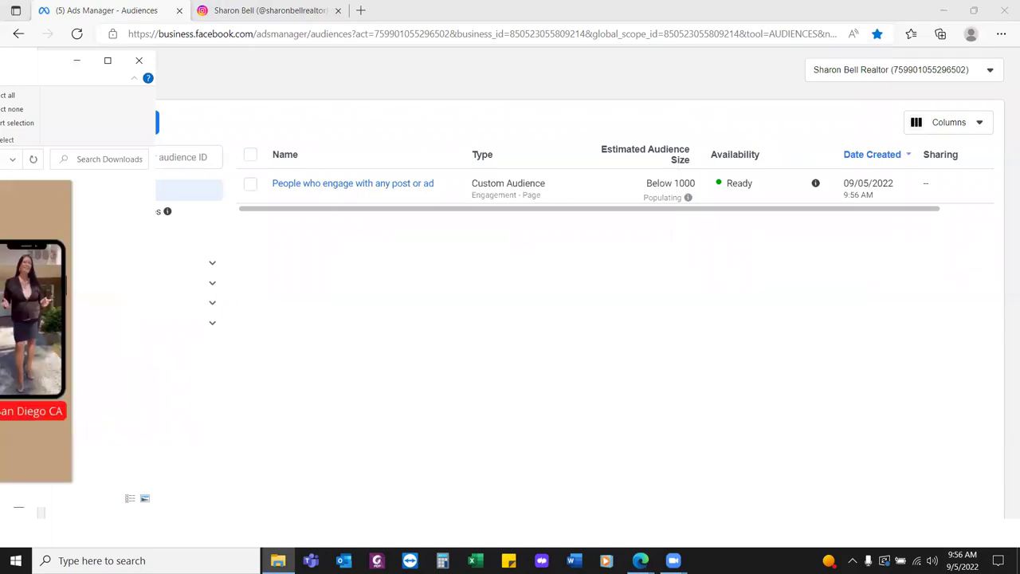
key("alt+Tab")
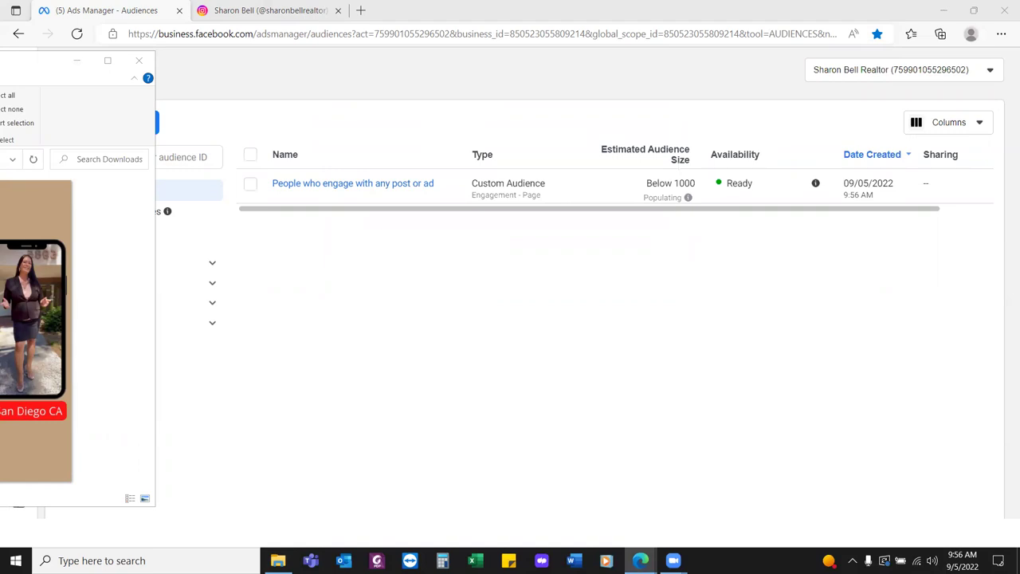
left_click(138, 61)
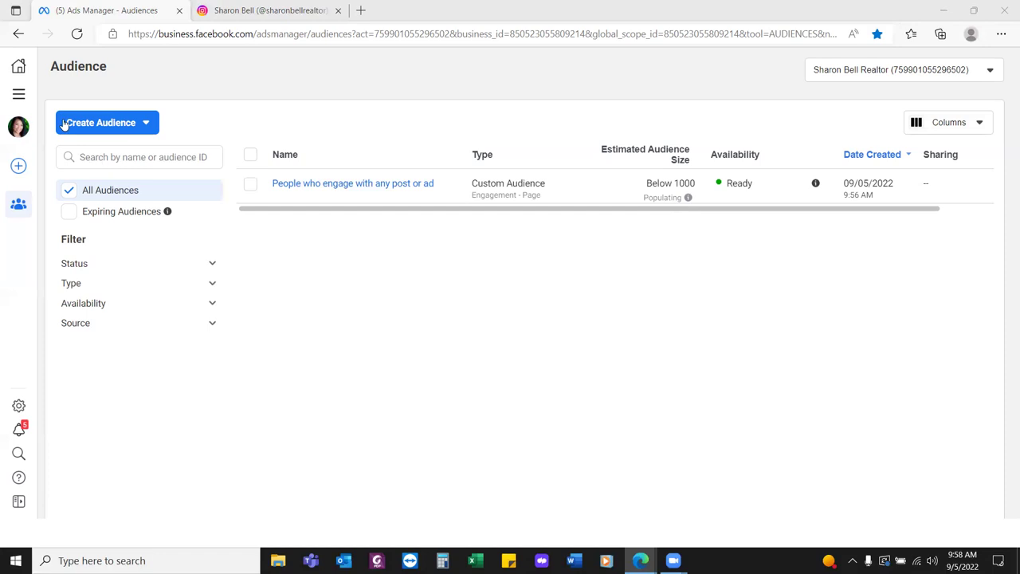
Go to Events Manager from the Manage business section of the All tools menu
left_click(19, 94)
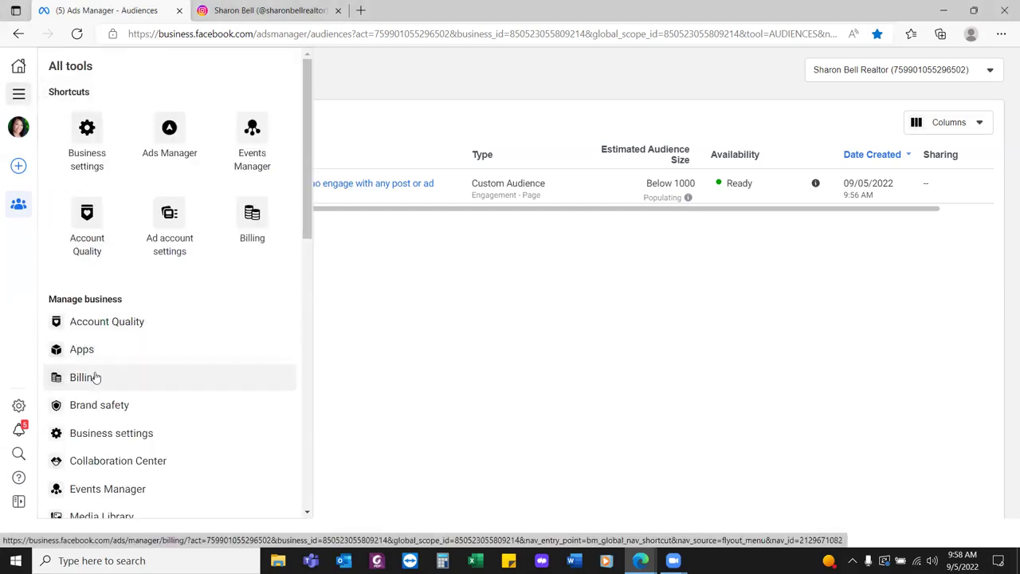
scroll(140, 389, "down", 3)
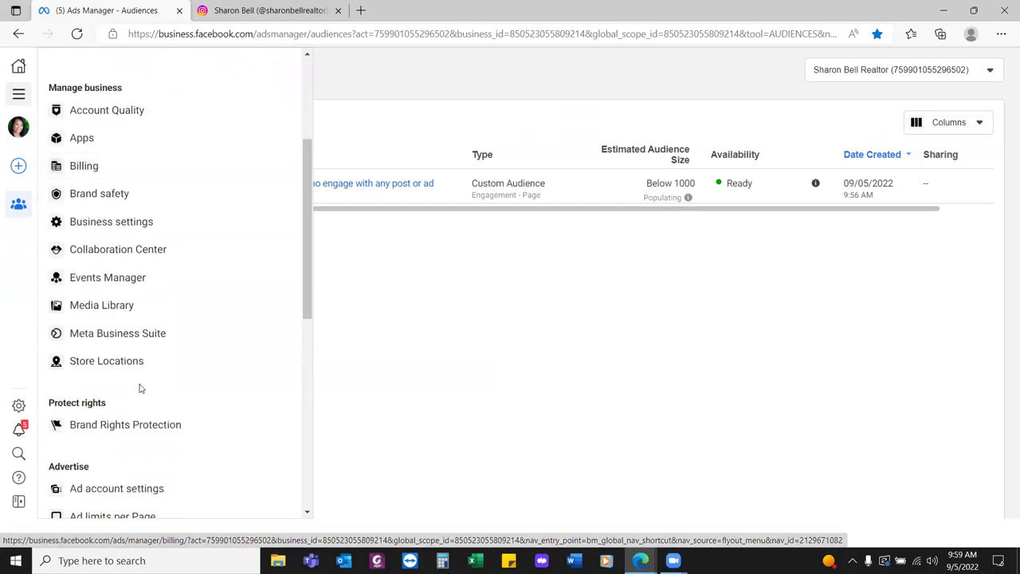
left_click(115, 279)
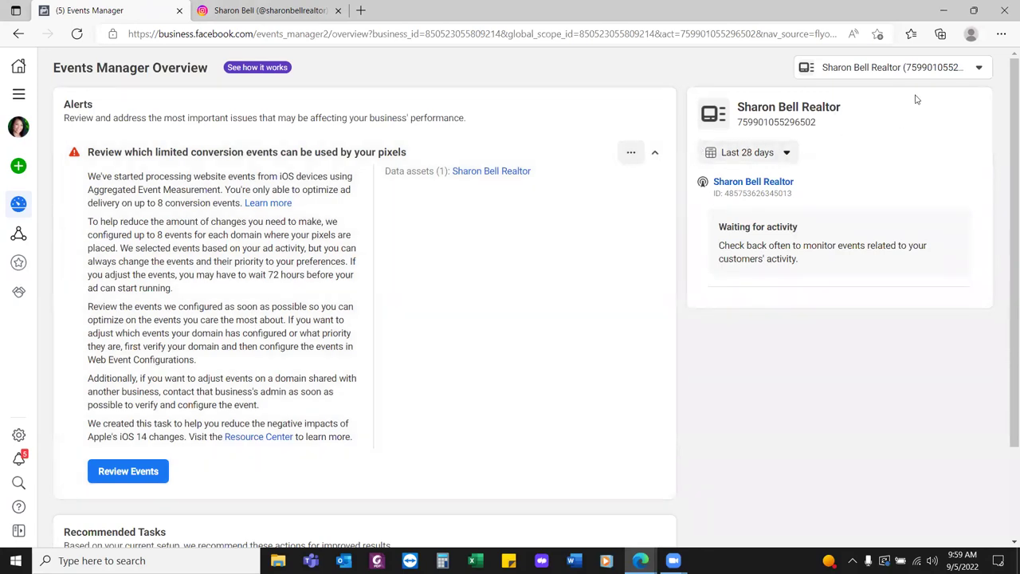
Switch Events Manager from the ad account to the business account asset
left_click(985, 67)
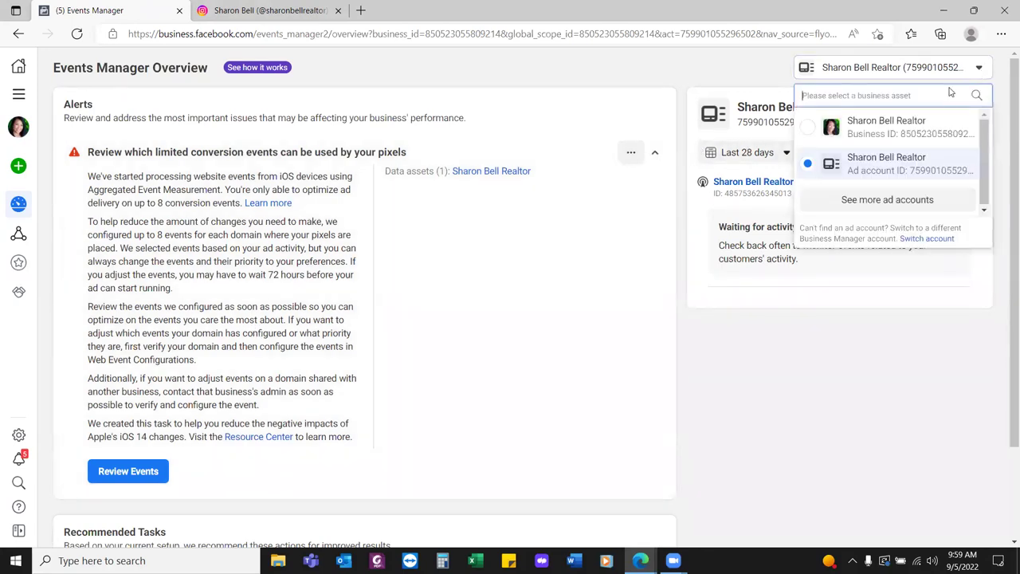
left_click(911, 128)
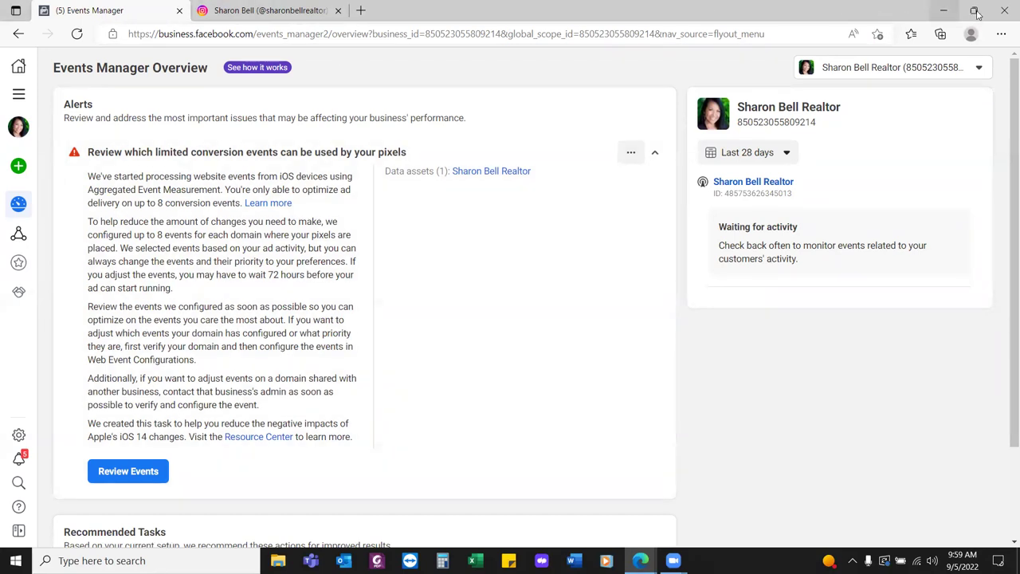
left_click(973, 10)
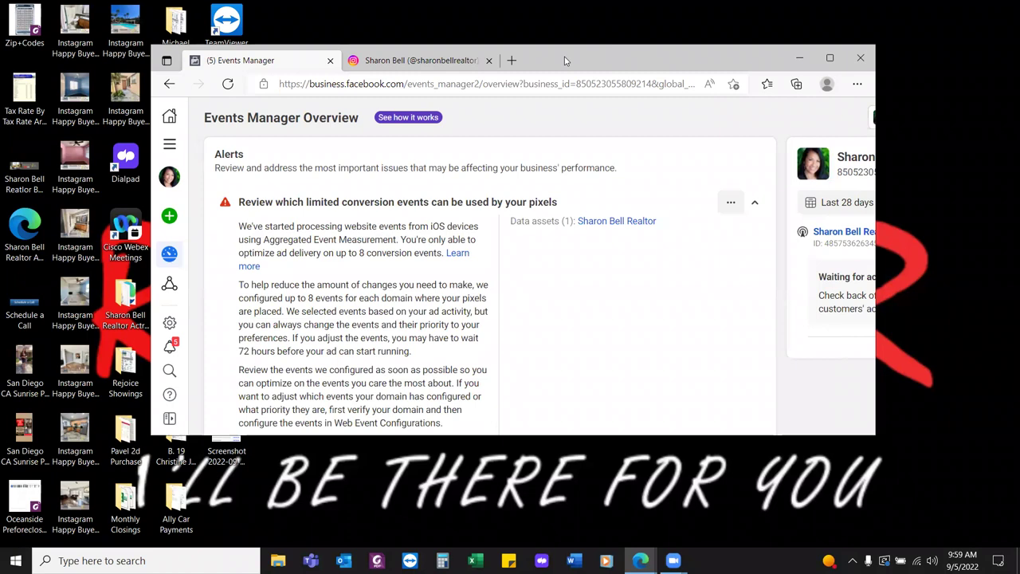
left_click(830, 57)
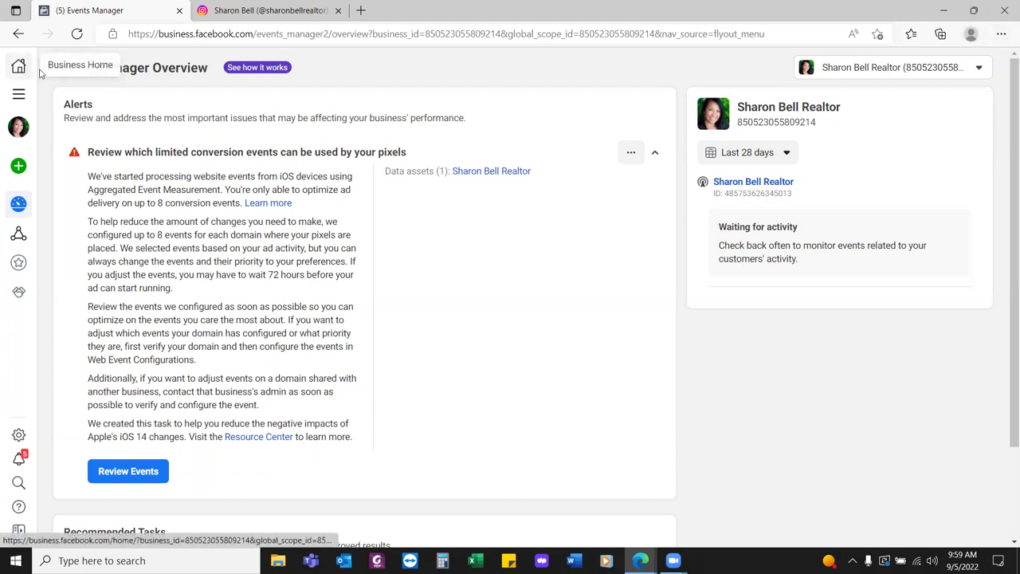
Collapse the conversion events alert and open the pixel's Data sources page
left_click(654, 156)
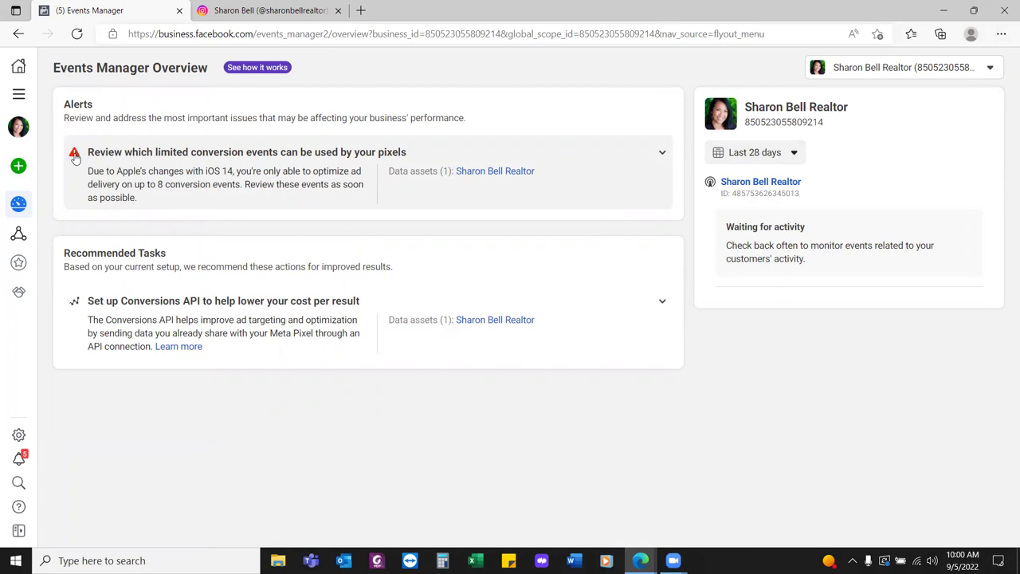
mouse_move(18, 204)
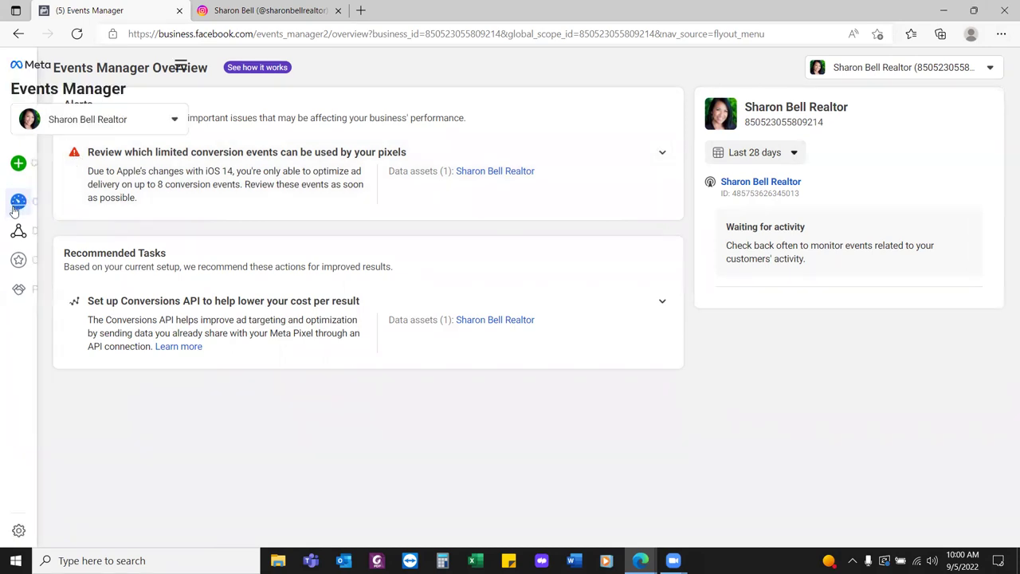
left_click(56, 235)
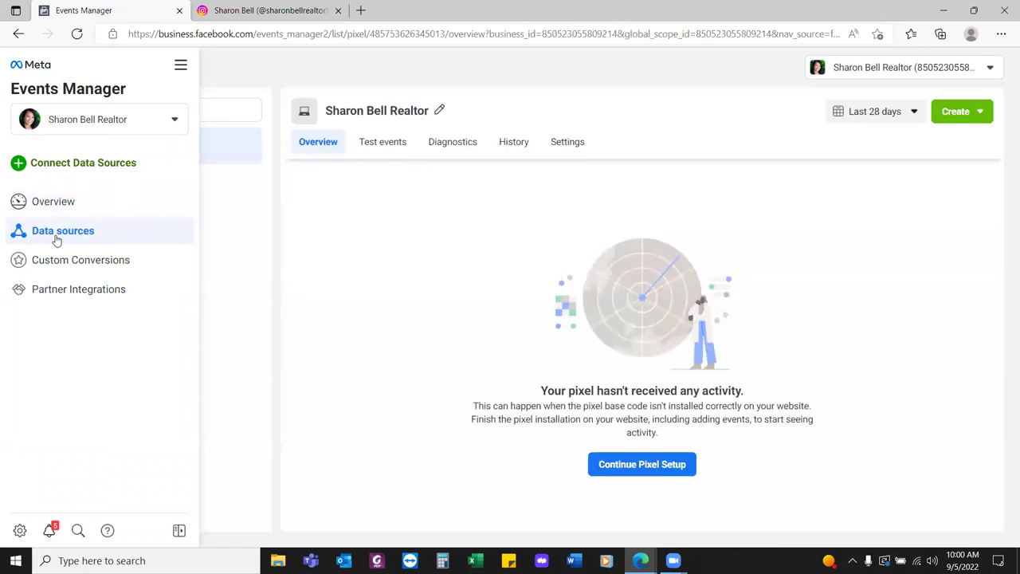
Save the pixel overview page as favorite 'Pixel' in FB Business Manager
left_click(877, 34)
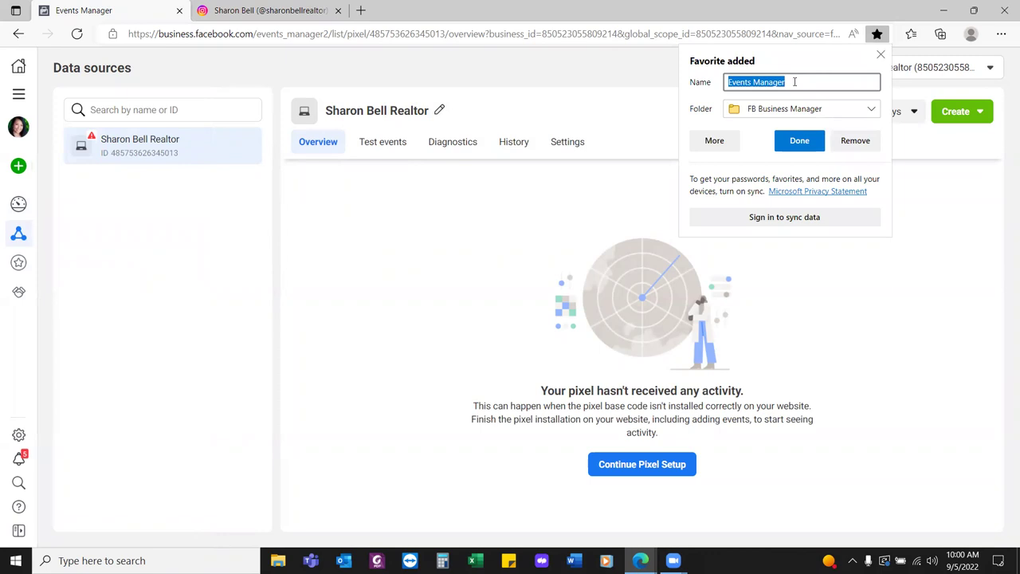
type("Pixel")
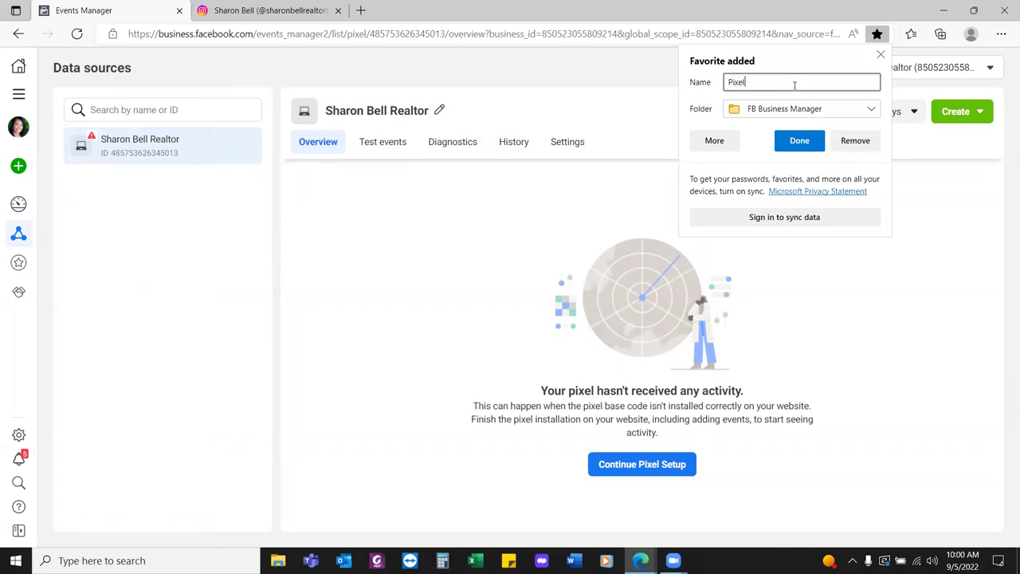
left_click(799, 141)
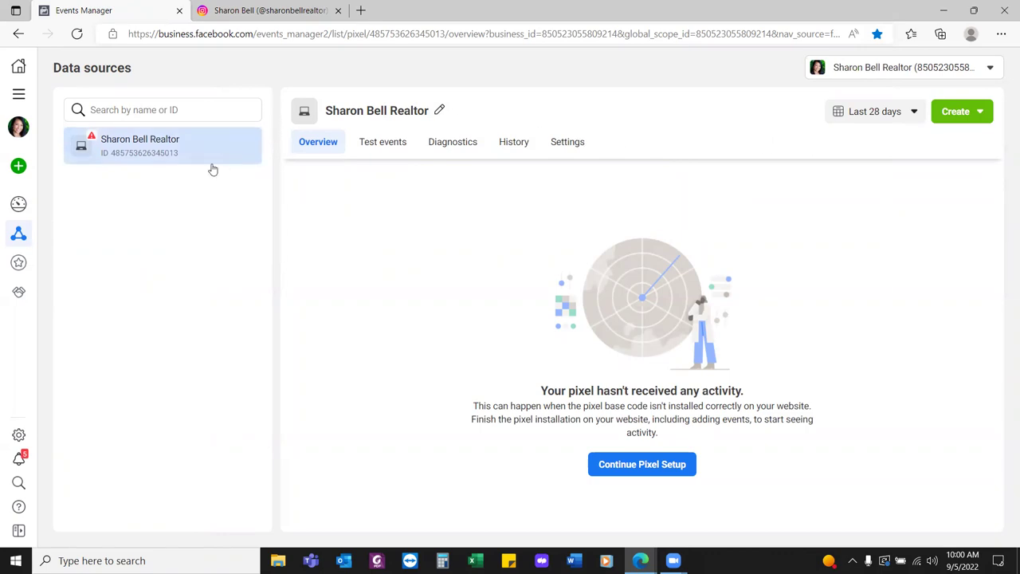
Open Custom Conversions and save it as favorite 'Custom Conversion' in FB Business Manager
mouse_move(39, 214)
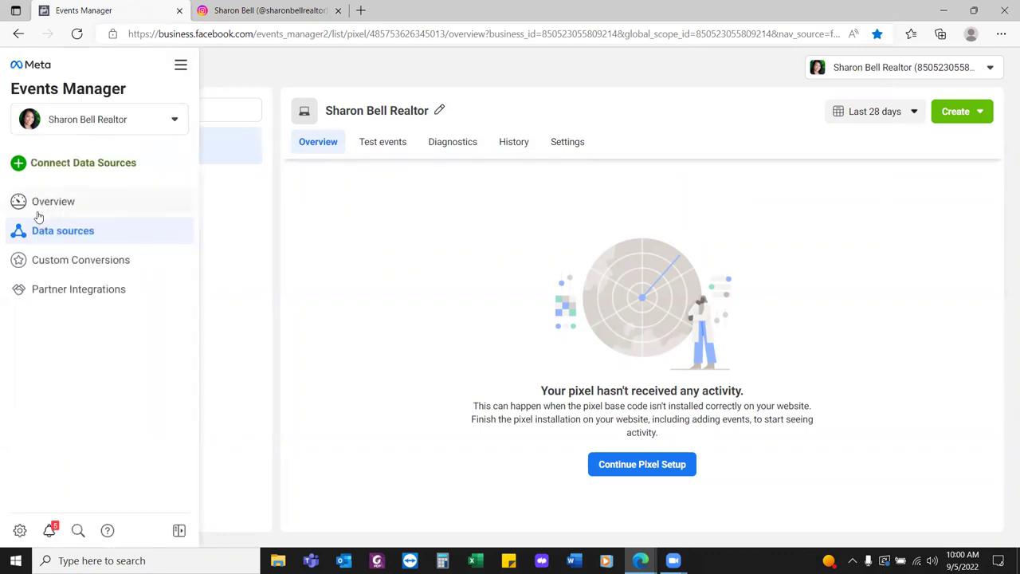
left_click(56, 260)
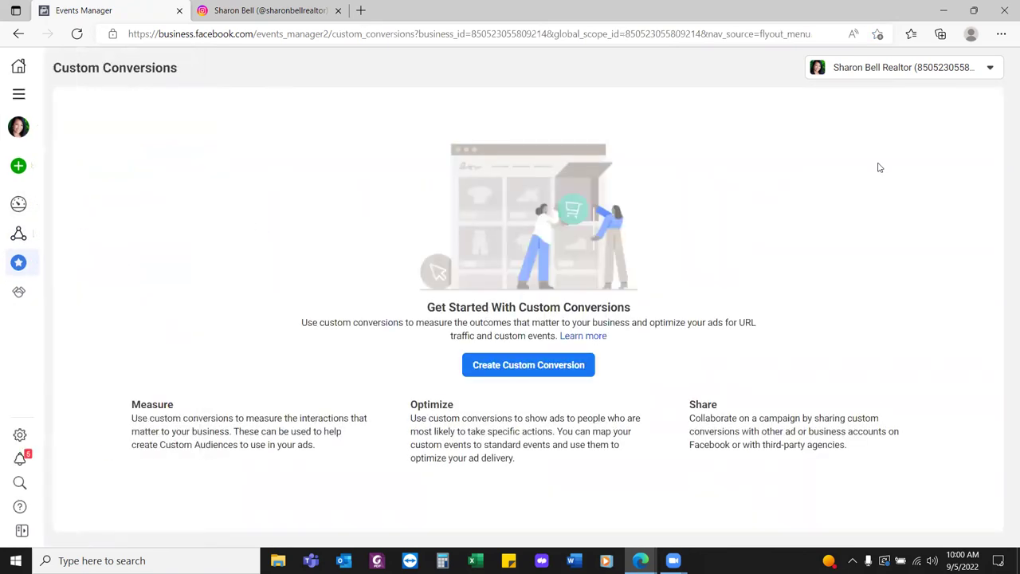
left_click(878, 34)
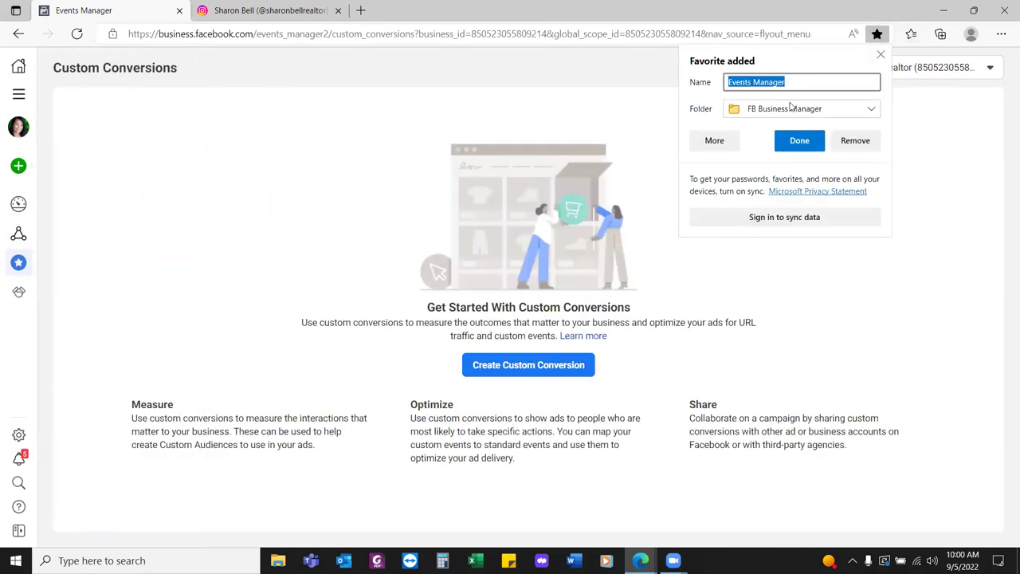
type("C")
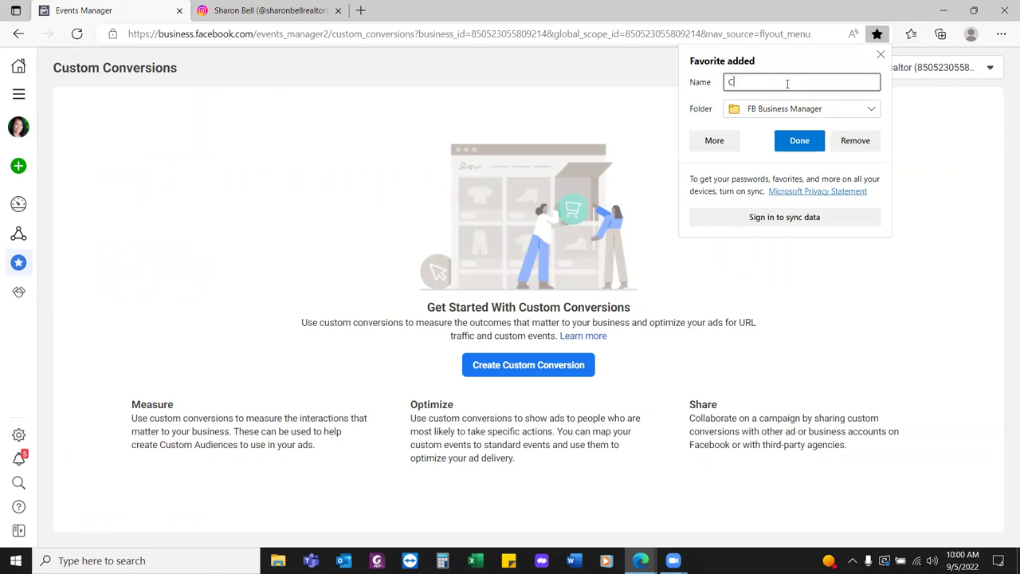
type("ustom Conversion")
left_click(806, 145)
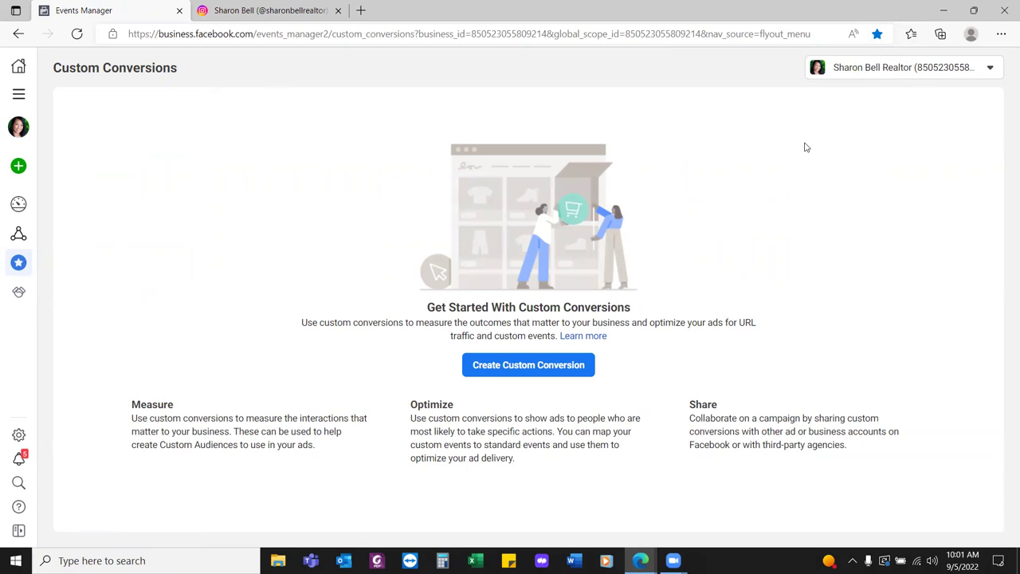
Open the Ads Manager bookmark from the FB Business Manager favorites folder
left_click(1001, 34)
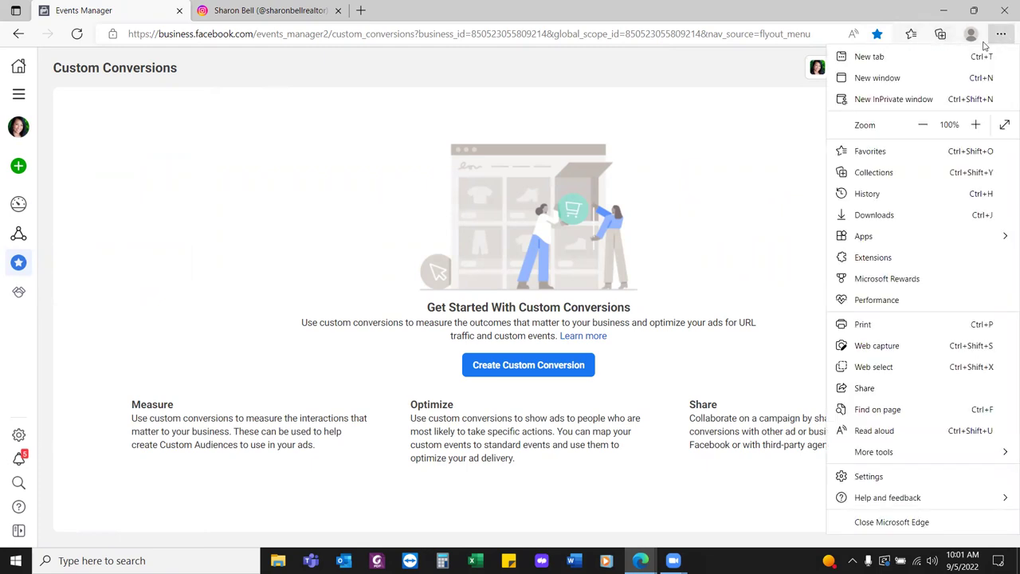
left_click(865, 150)
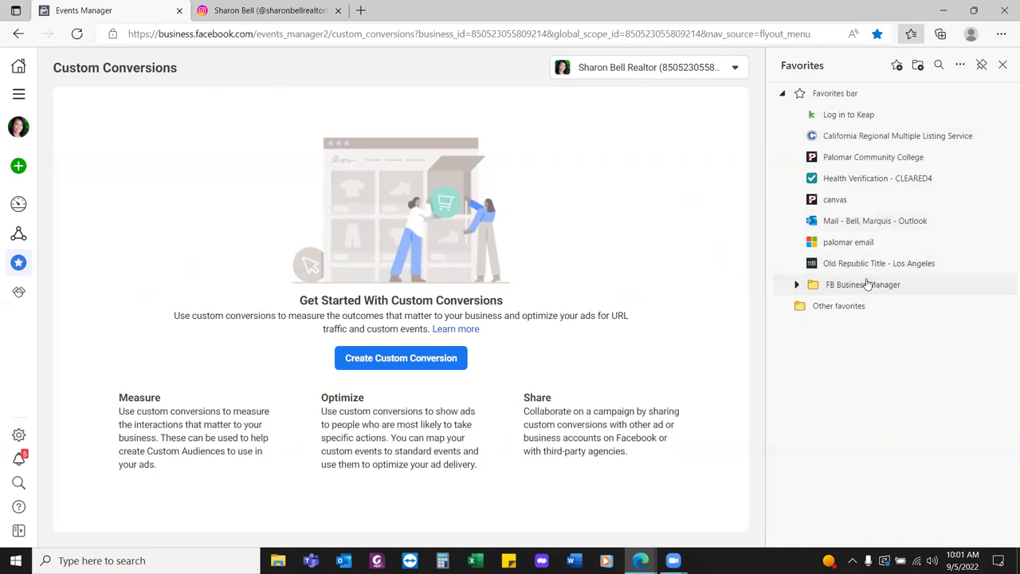
left_click(867, 285)
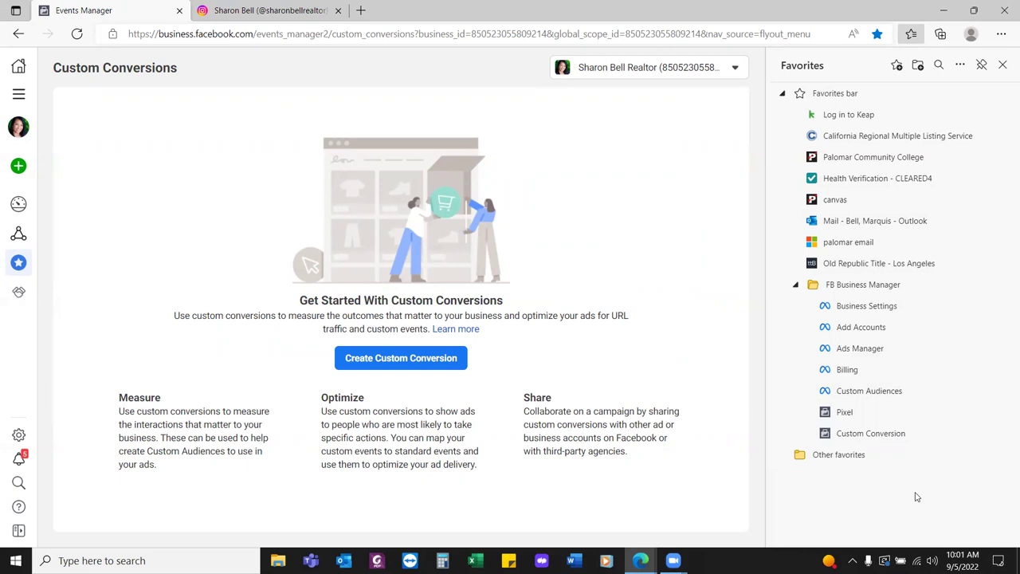
left_click(854, 351)
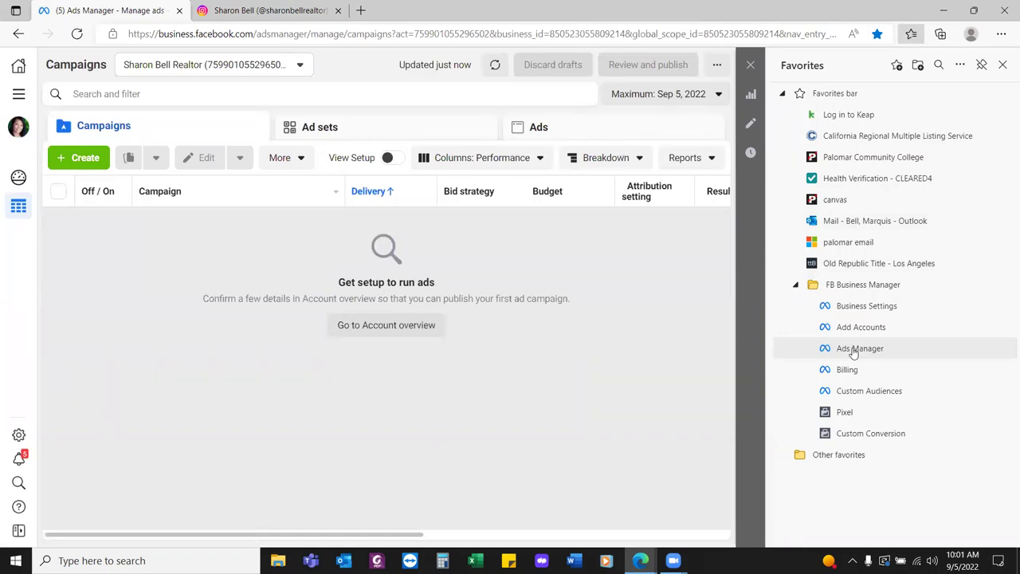
Open the Custom Audiences bookmark, dismiss the Unused audiences notice, and close Favorites
left_click(874, 396)
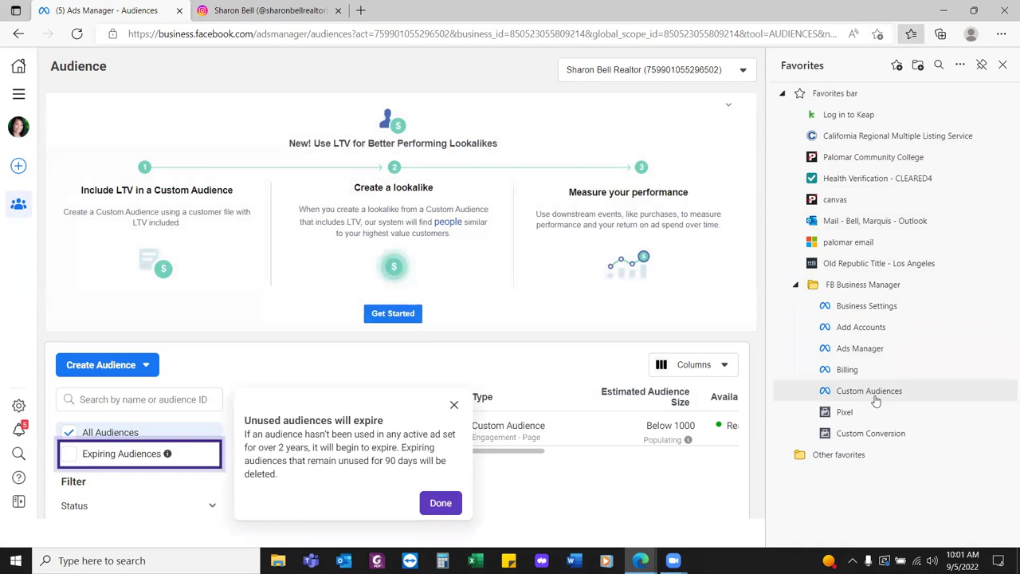
left_click(454, 405)
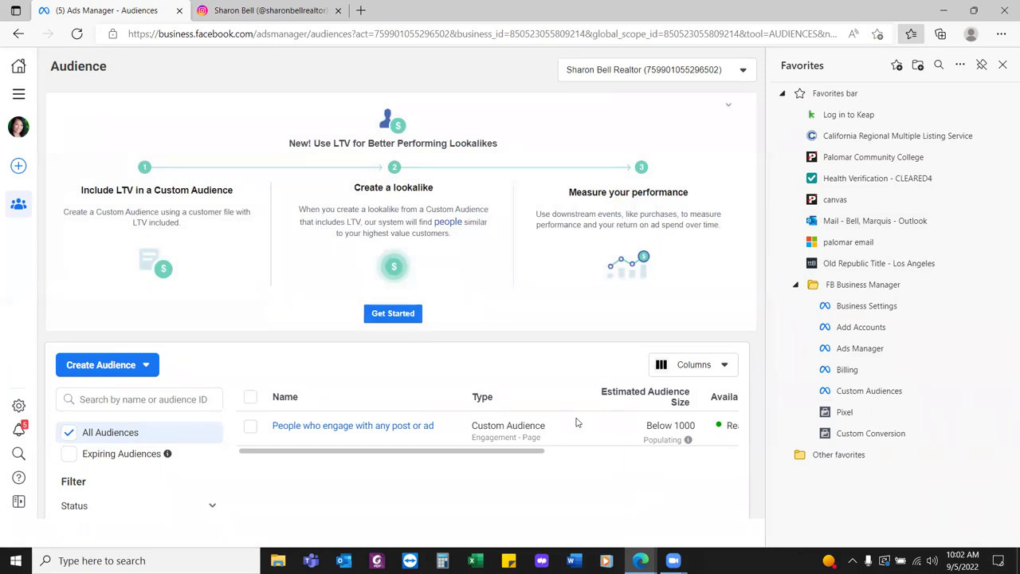
left_click(1003, 65)
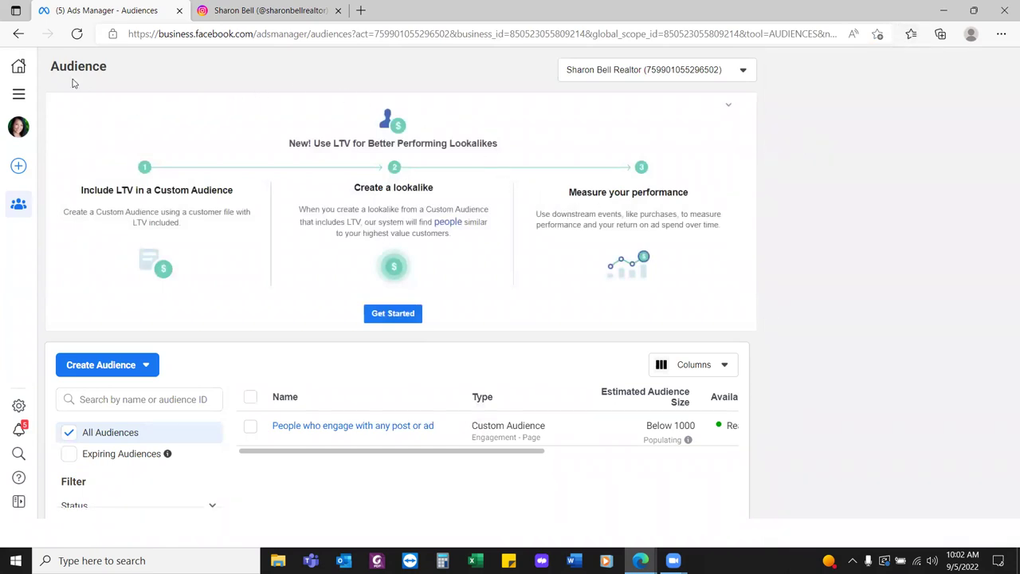
Go to Business Suite Home, dismiss the Business Feed popup, and open a blank tab
left_click(18, 68)
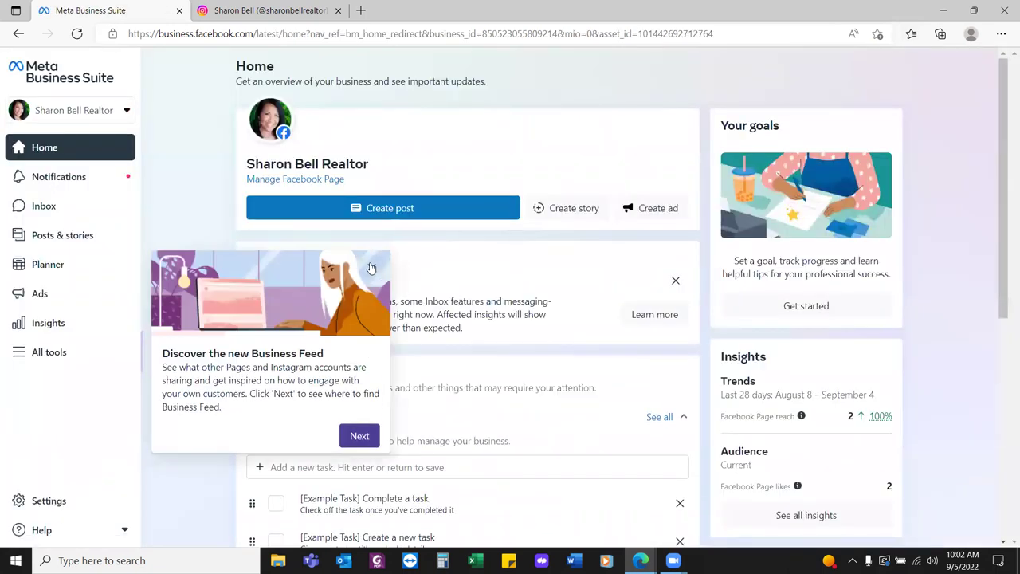
left_click(372, 268)
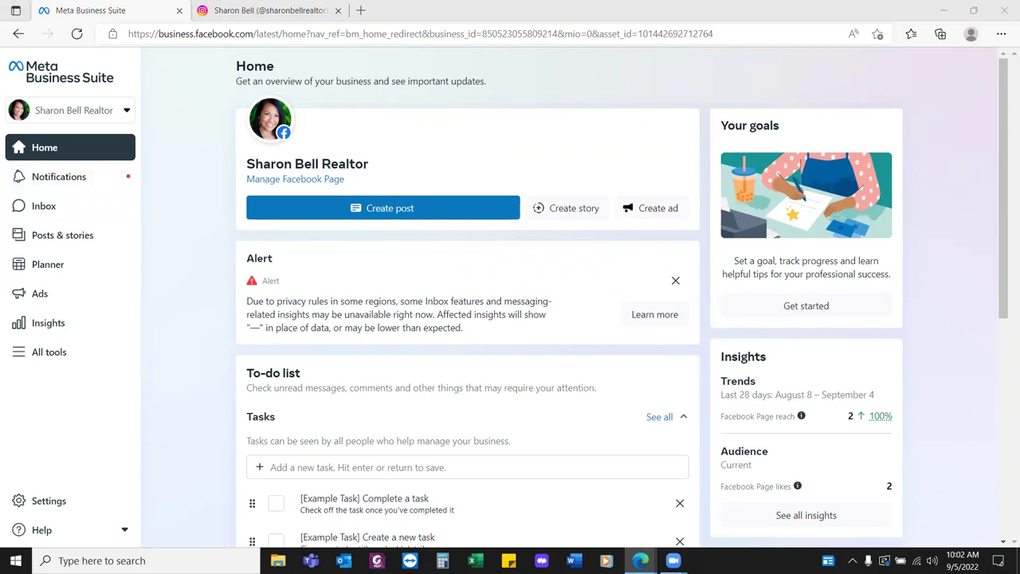
left_click(363, 14)
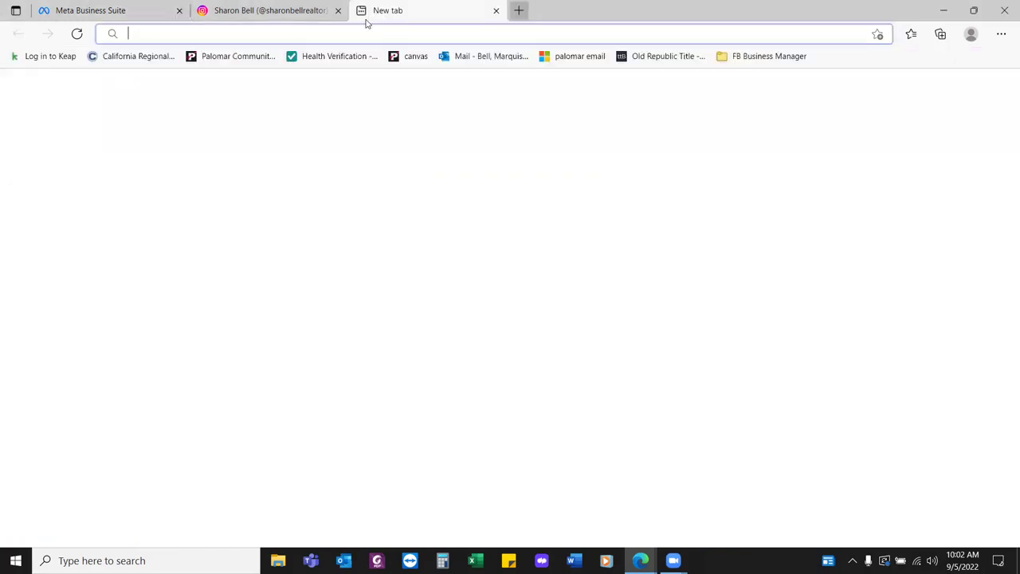